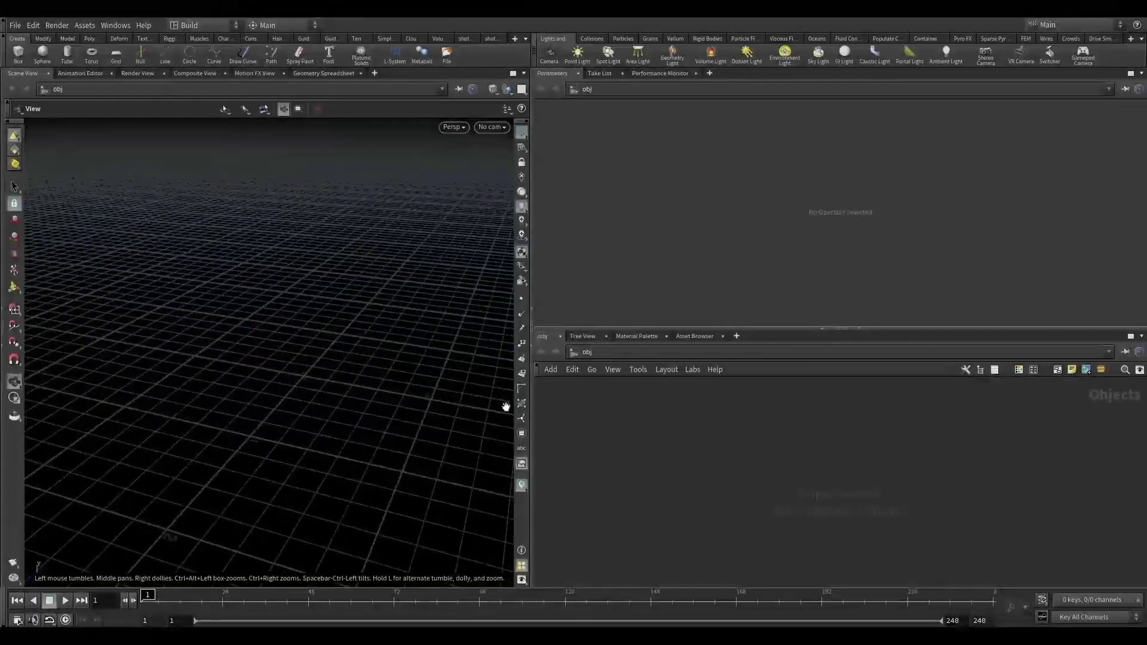
# Create a Geometry object, geo1, and dive inside it.
pyautogui.press('Tab')
pyautogui.write('geo')
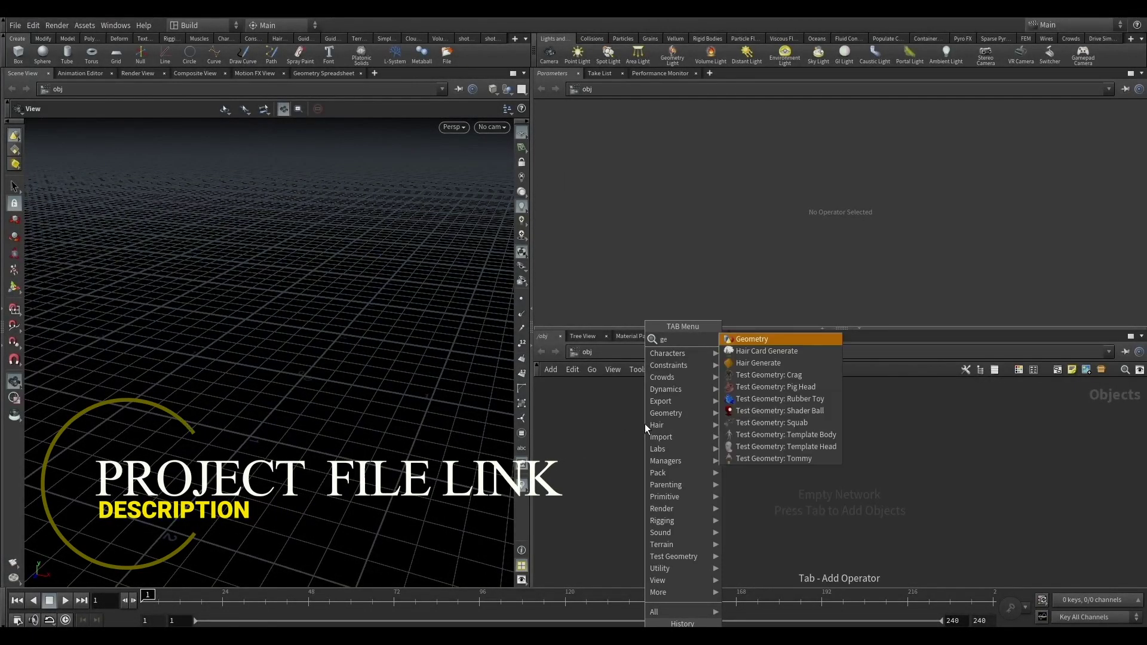
pyautogui.click(740, 338)
pyautogui.click(687, 414)
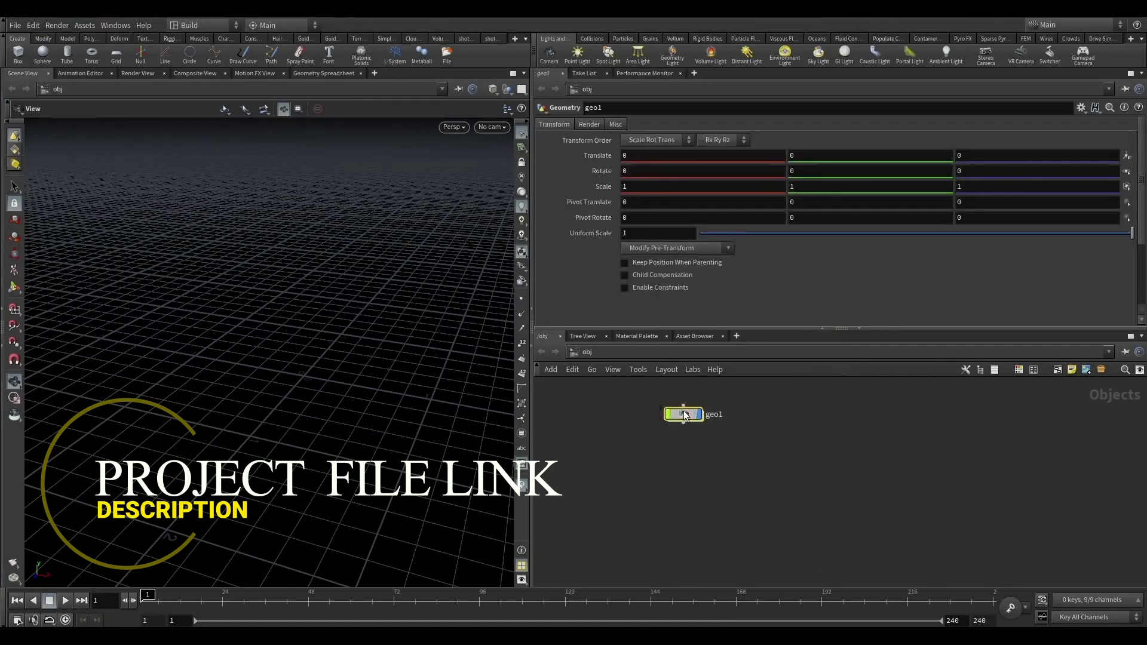
pyautogui.doubleClick(657, 409)
# Add a Box node and stretch its Z size to 7, forming a long beam.
pyautogui.press('Tab')
pyautogui.write('box')
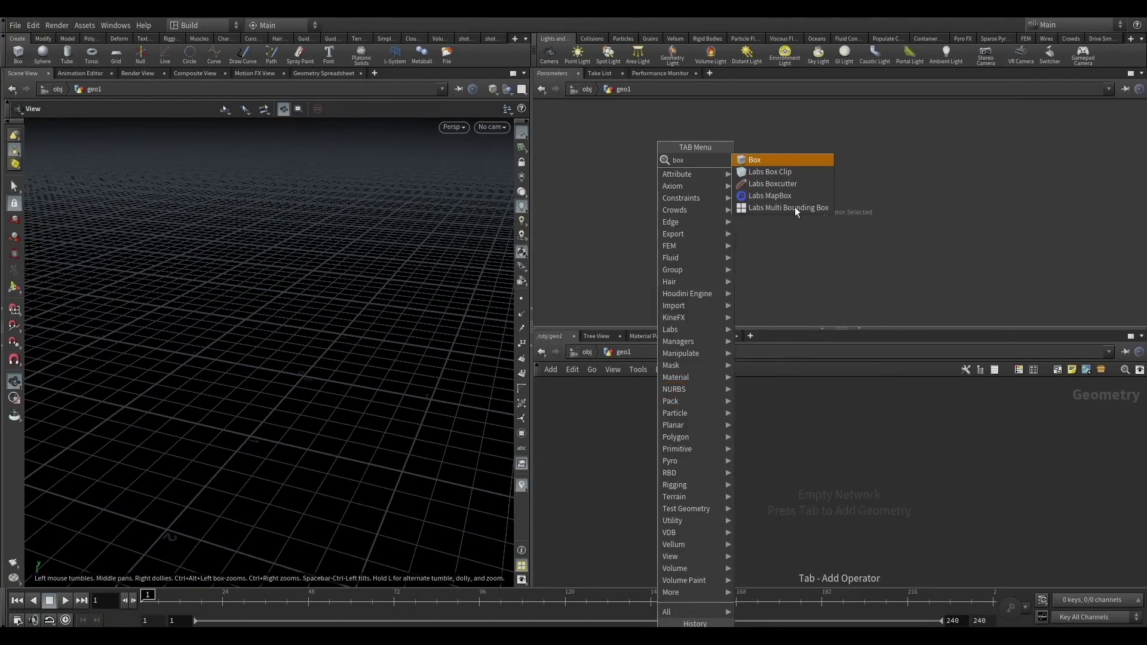
pyautogui.click(762, 160)
pyautogui.click(715, 412)
pyautogui.moveTo(300, 341)
pyautogui.mouseDown(button='right')
pyautogui.moveTo(323, 384)
pyautogui.moveTo(350, 387)
pyautogui.mouseUp(button='right')
pyautogui.moveTo(350, 386); pyautogui.dragTo(120, 378)
pyautogui.moveTo(345, 381); pyautogui.dragTo(289, 409)
pyautogui.write('7')
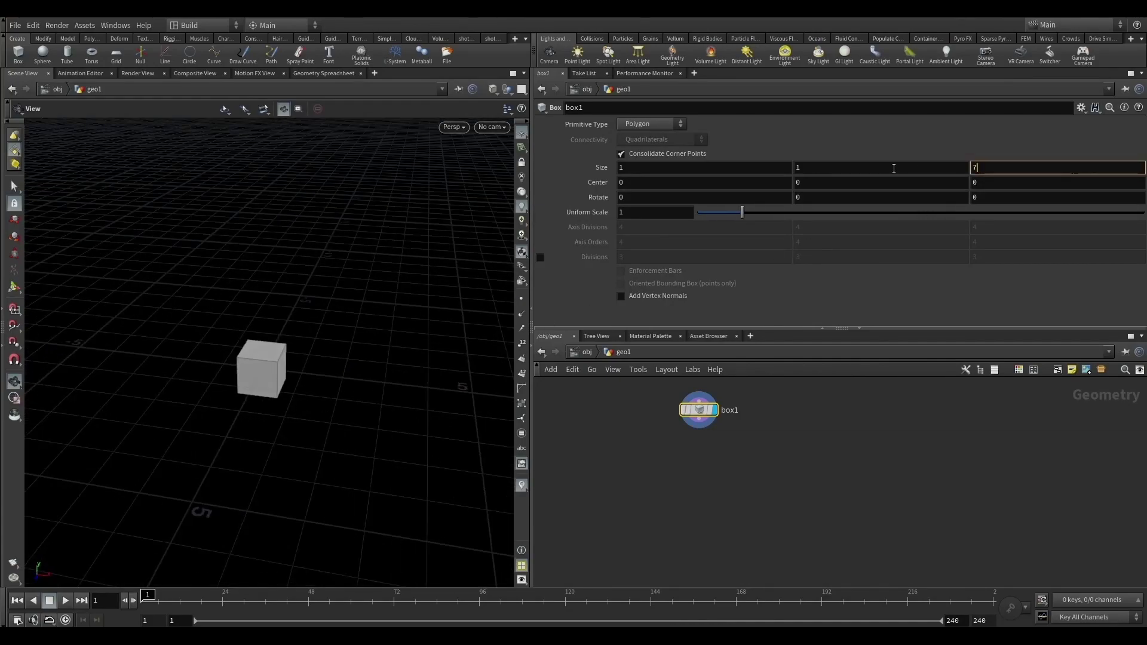
pyautogui.press('Return')
pyautogui.moveTo(466, 251)
pyautogui.mouseDown()
pyautogui.moveTo(384, 289)
pyautogui.moveTo(239, 297)
pyautogui.moveTo(233, 345)
pyautogui.moveTo(225, 335)
pyautogui.moveTo(313, 310)
pyautogui.moveTo(289, 378)
pyautogui.moveTo(278, 374)
pyautogui.mouseUp()
pyautogui.scroll(2, 313, 338)
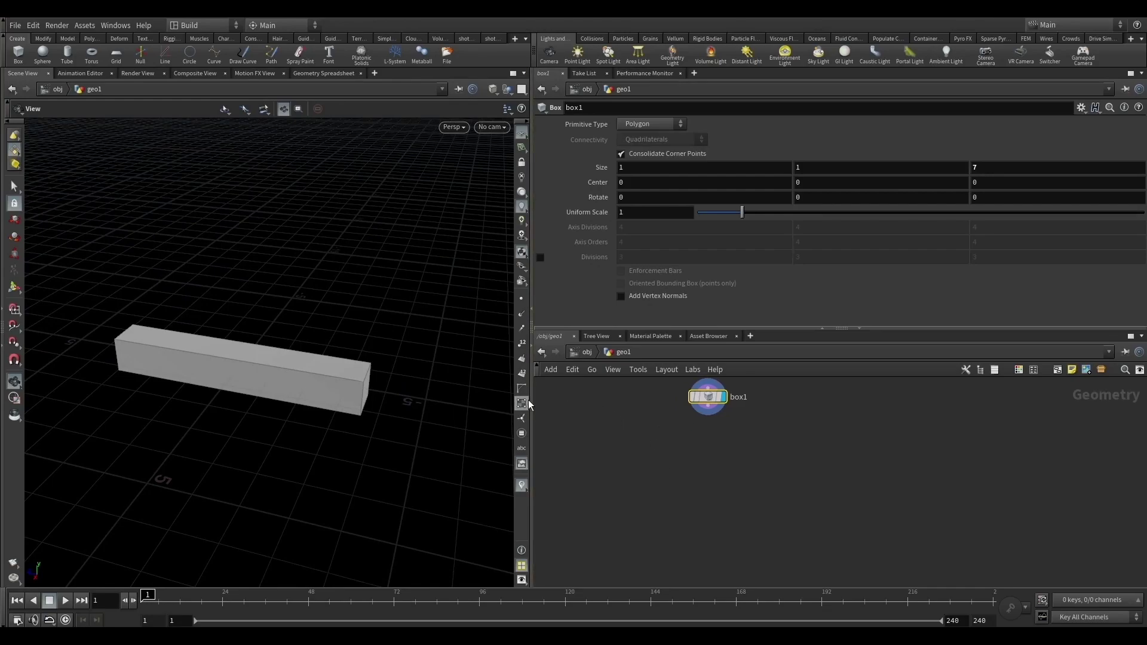
# Enlarge the parameter and network panes, then drag a wire from box1's output.
pyautogui.moveTo(528, 400); pyautogui.dragTo(512, 399)
pyautogui.moveTo(792, 331); pyautogui.dragTo(792, 311)
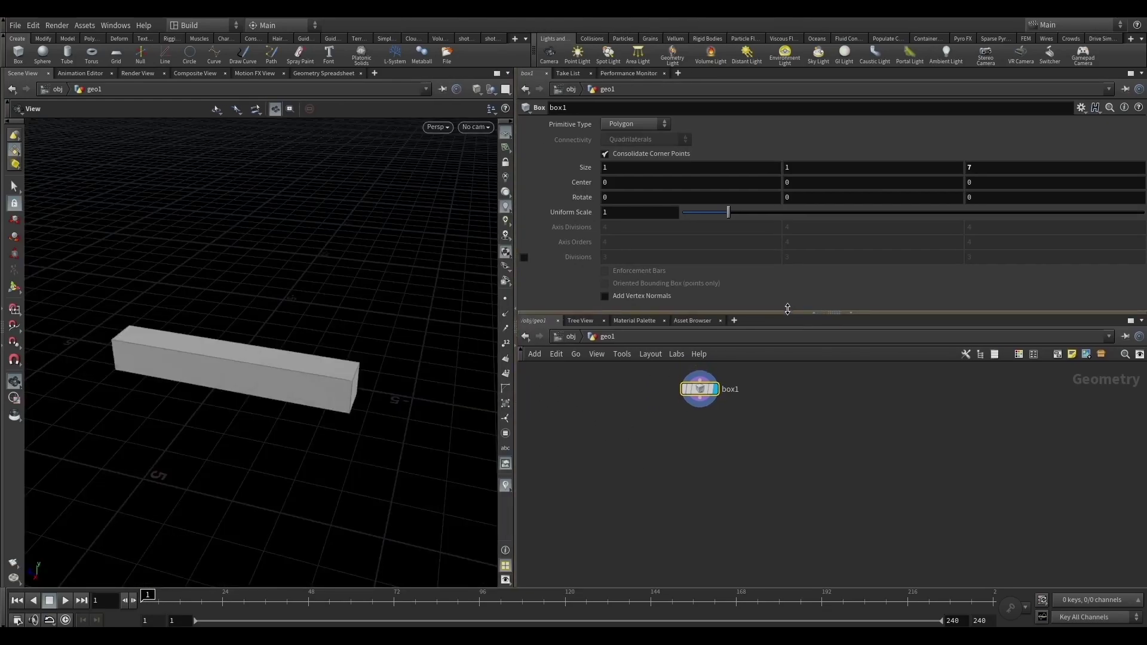
pyautogui.moveTo(702, 397); pyautogui.dragTo(681, 451)
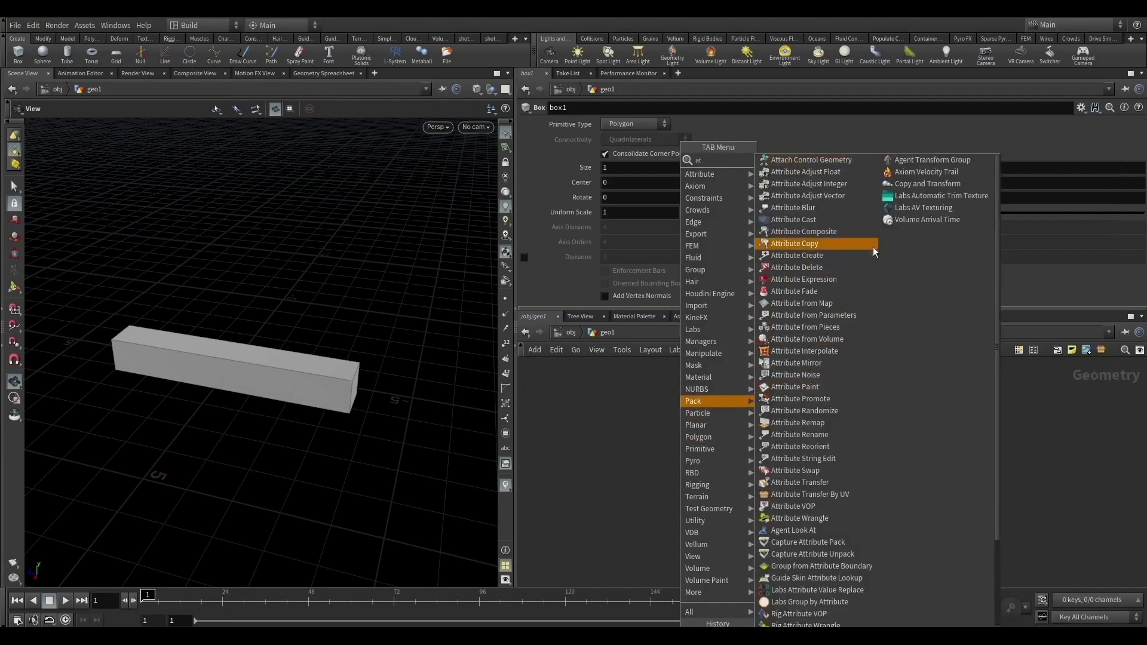
# Add an RBD Material Fracture node under box1 with Fracture Level 3, and display it.
pyautogui.write('ate')
pyautogui.press('BackSpace')
pyautogui.press('BackSpace')
pyautogui.press('BackSpace')
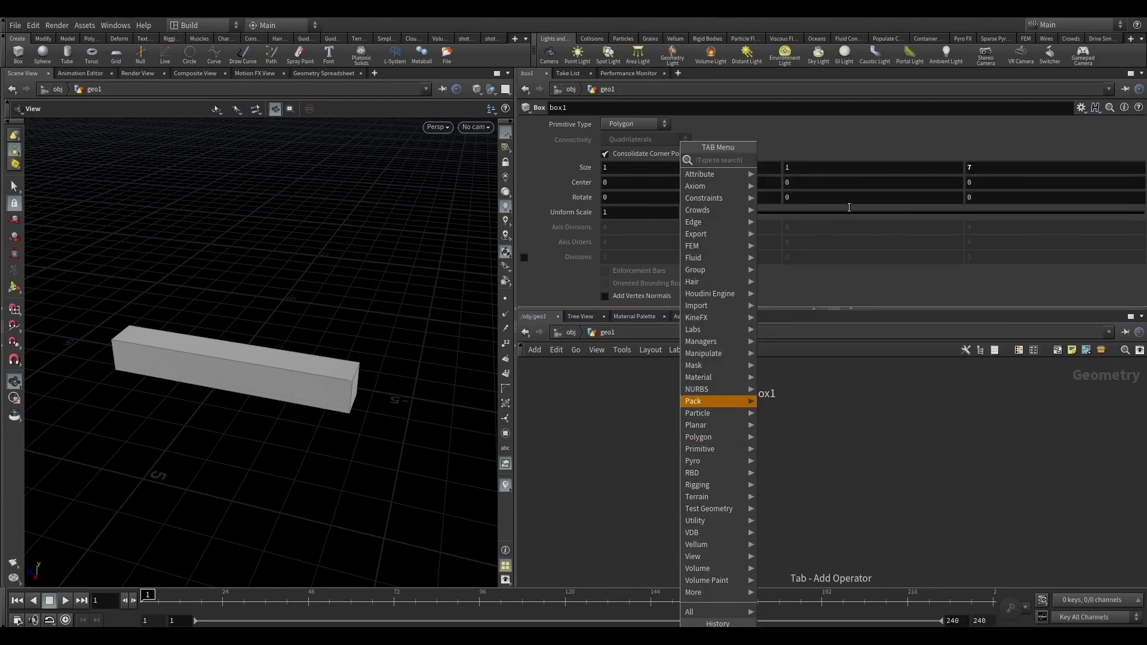
pyautogui.write('mater')
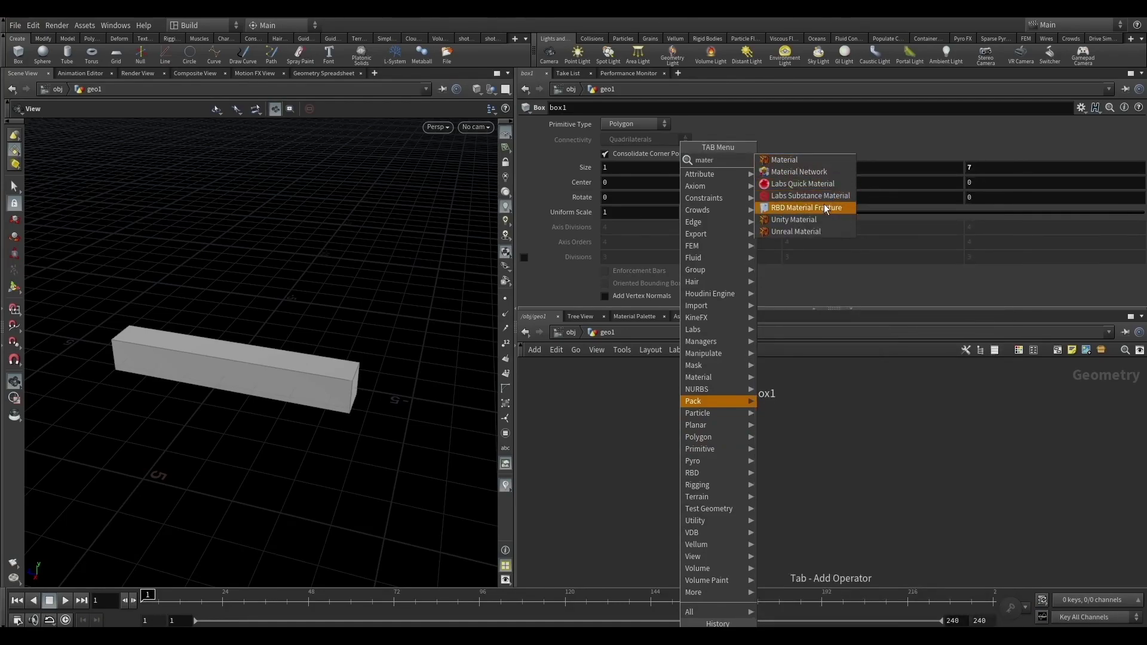
pyautogui.press('Escape')
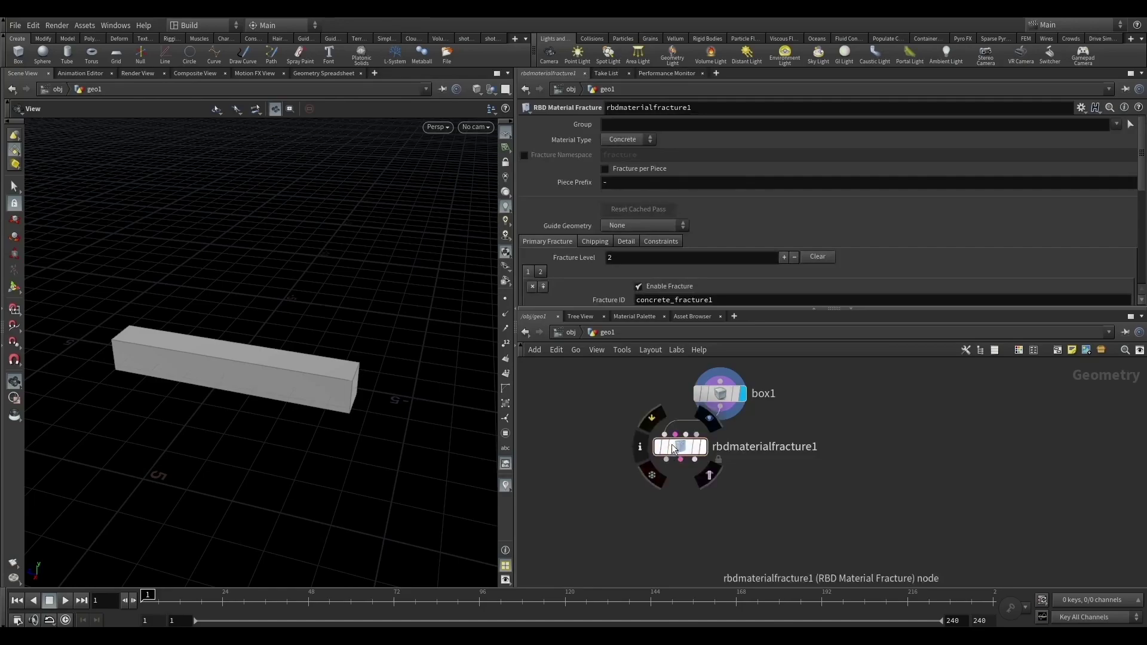
pyautogui.click(712, 466)
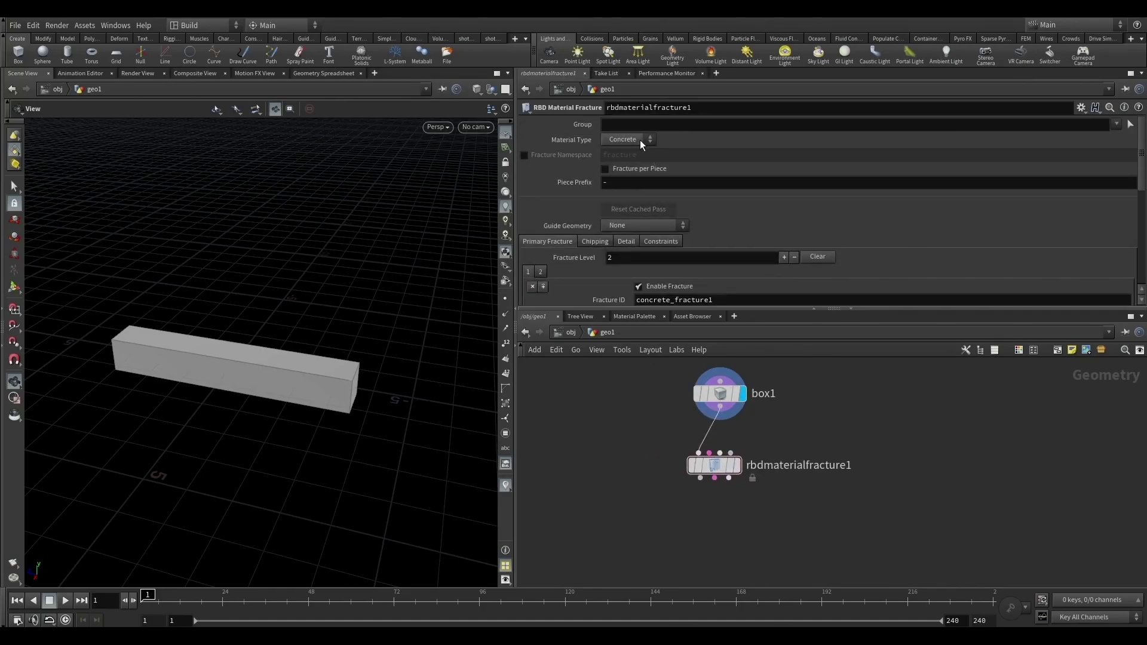
pyautogui.scroll(-3, 569, 221)
pyautogui.click(783, 198)
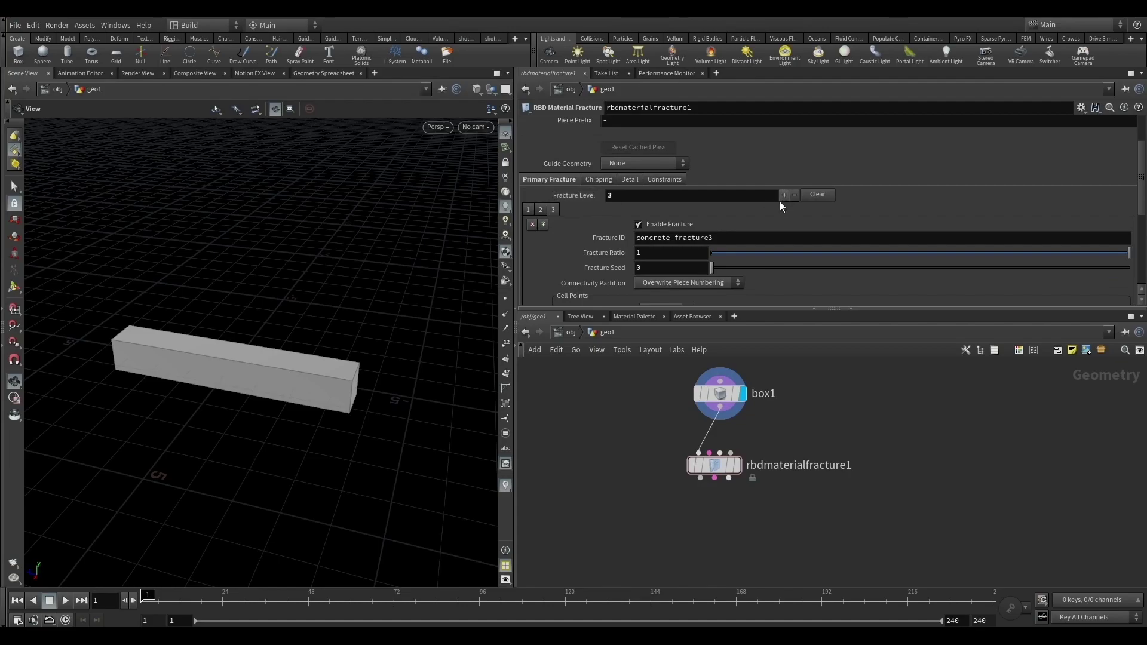
pyautogui.moveTo(715, 465)
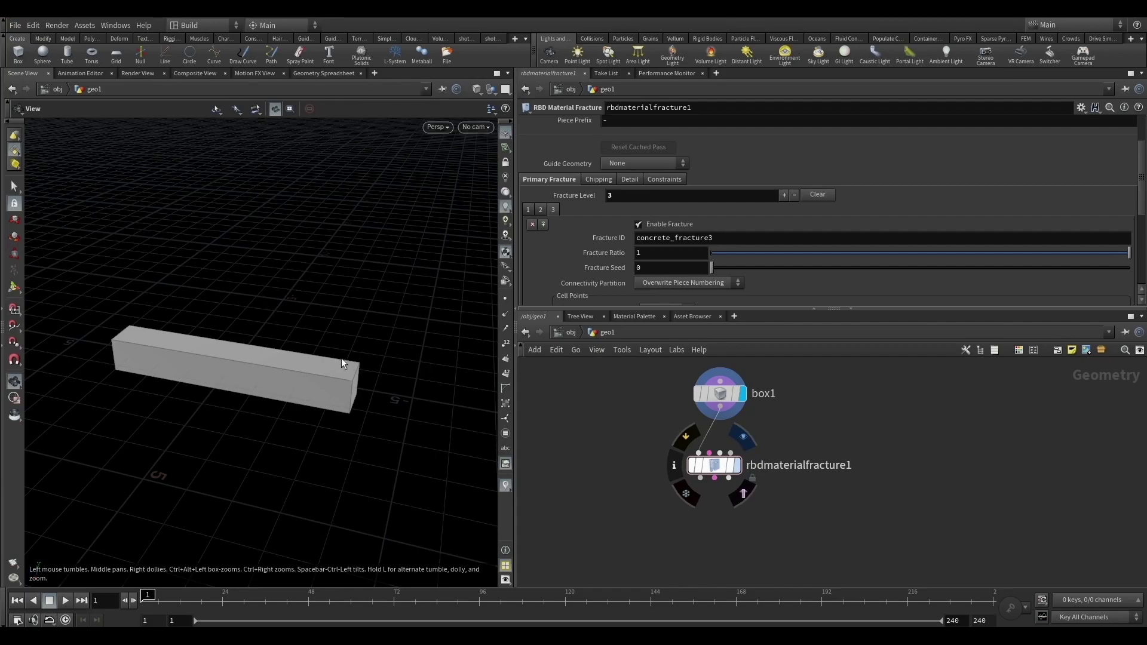
pyautogui.moveTo(269, 371)
pyautogui.mouseDown()
pyautogui.moveTo(297, 402)
pyautogui.moveTo(268, 384)
pyautogui.moveTo(264, 252)
pyautogui.mouseUp()
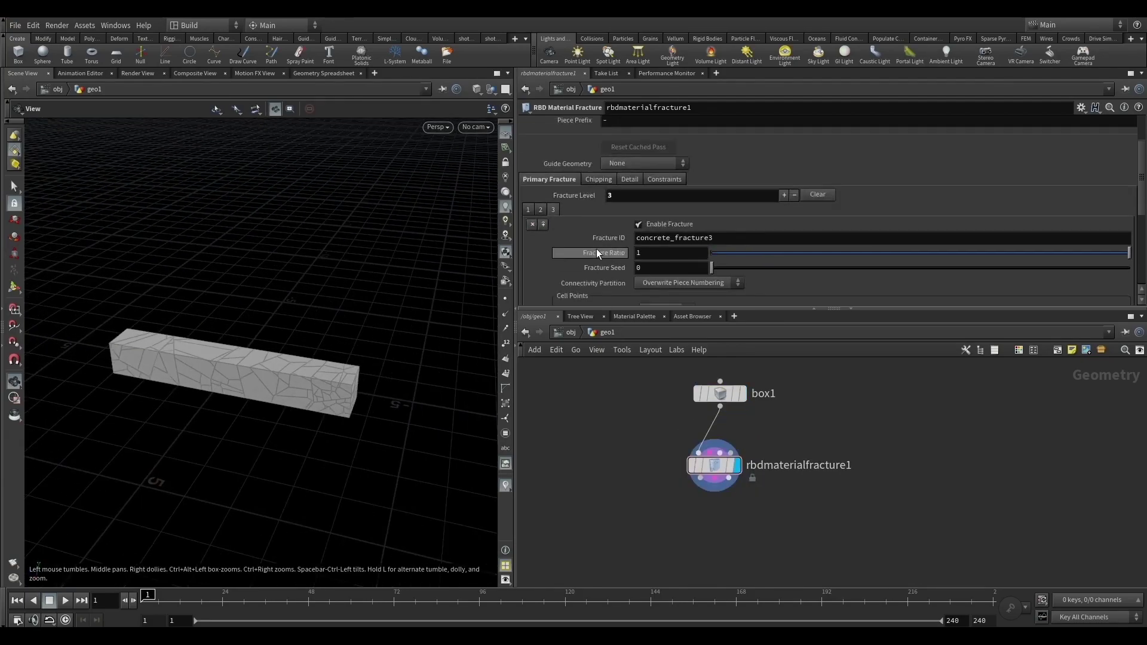
# Enable Chipping and, on the Detail tab, turn on Edge Detail.
pyautogui.scroll(2, 596, 249)
pyautogui.click(591, 212)
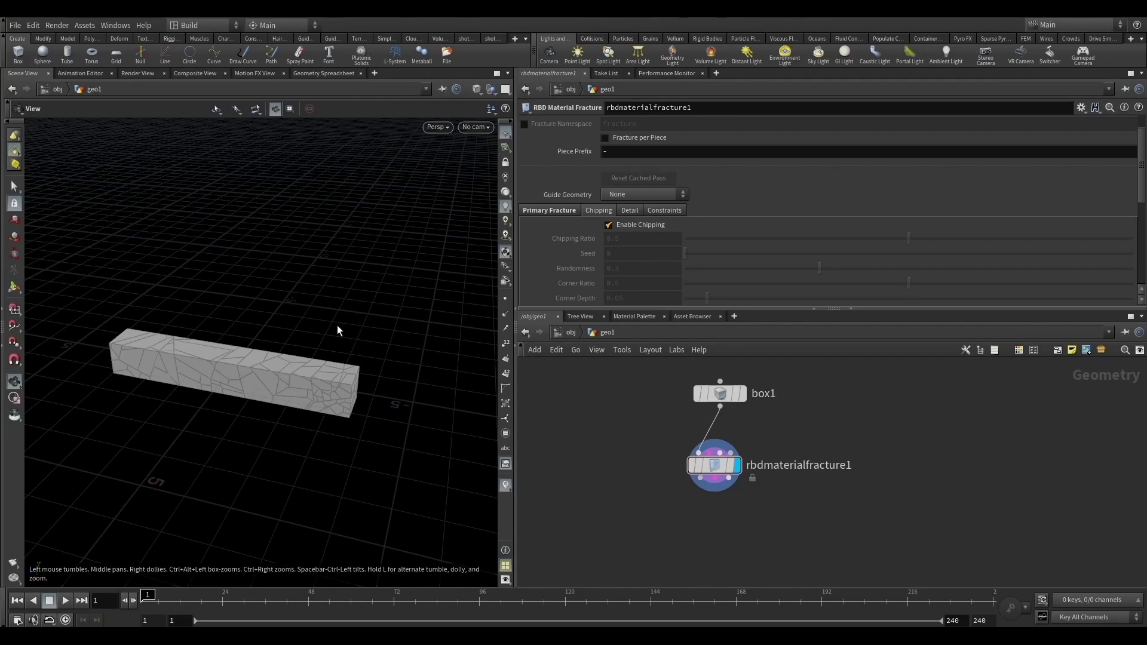
pyautogui.moveTo(337, 326); pyautogui.dragTo(331, 382, button='right')
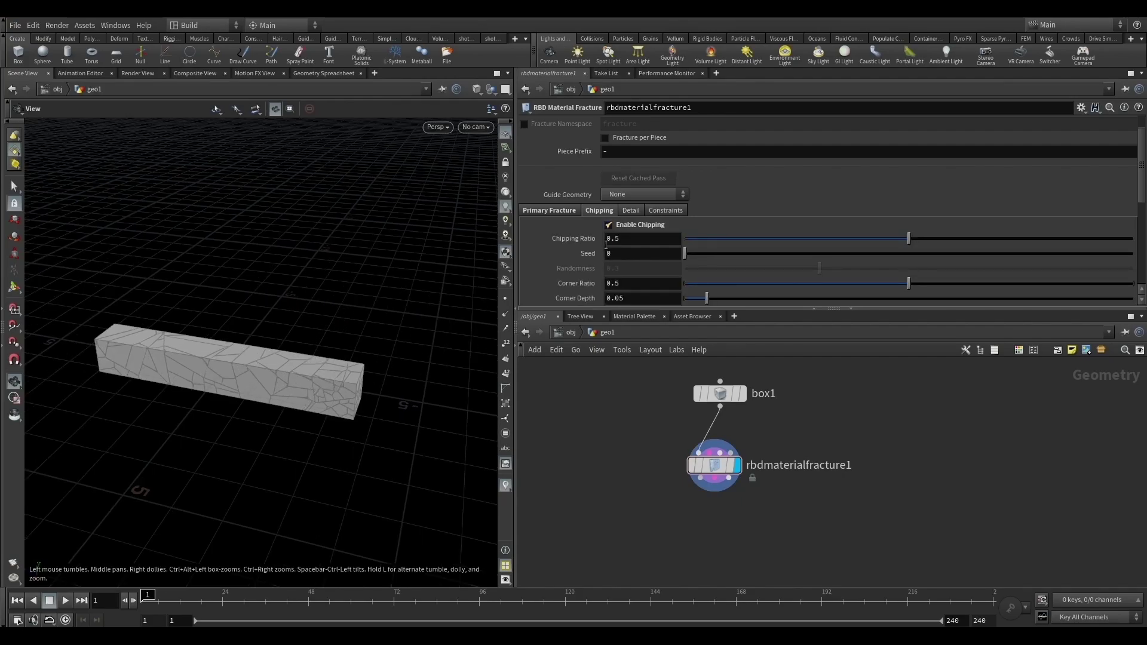
pyautogui.click(632, 211)
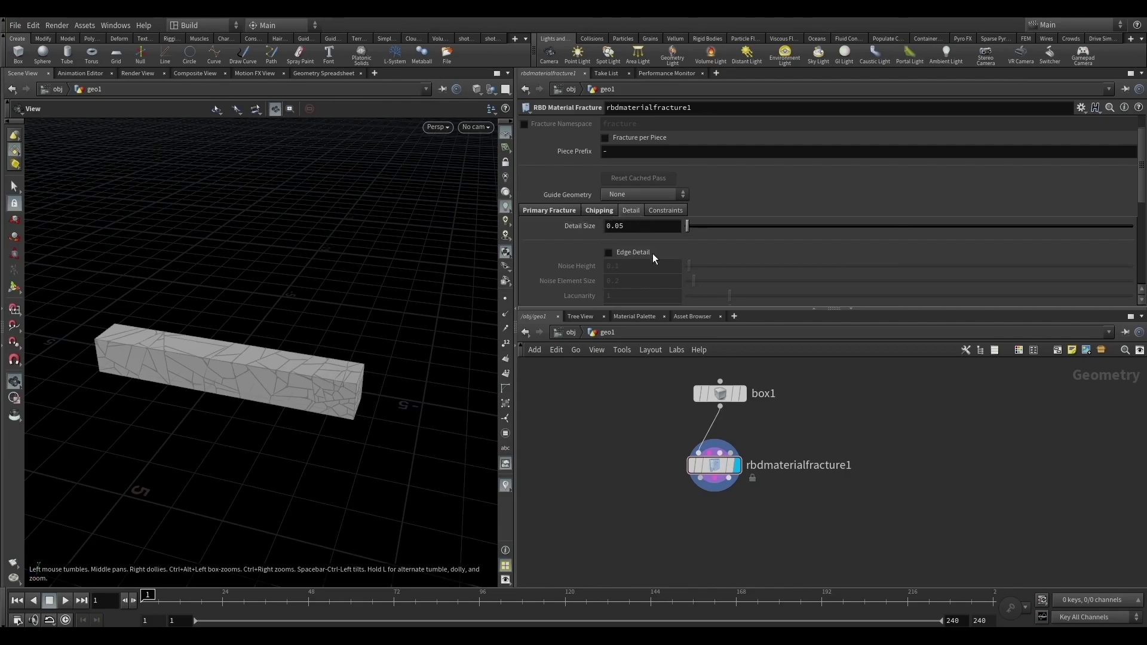
pyautogui.click(607, 252)
pyautogui.scroll(-3, 592, 237)
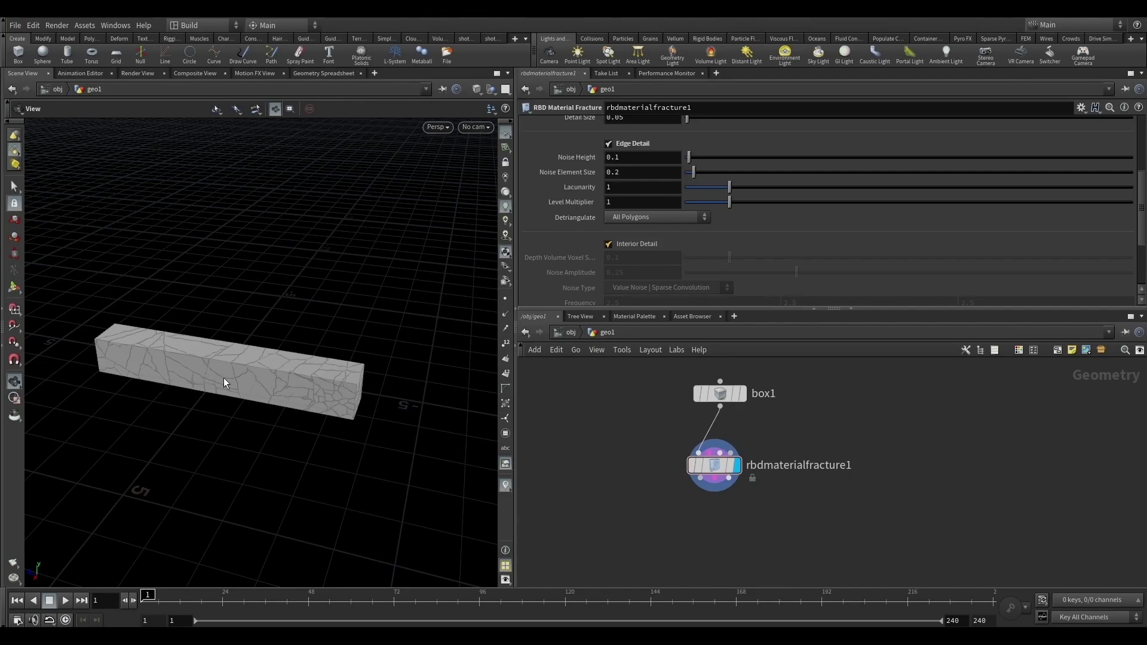
# Append an Exploded View node after rbdmaterialfracture1 and zoom in on the spread chunks.
pyautogui.click(716, 442)
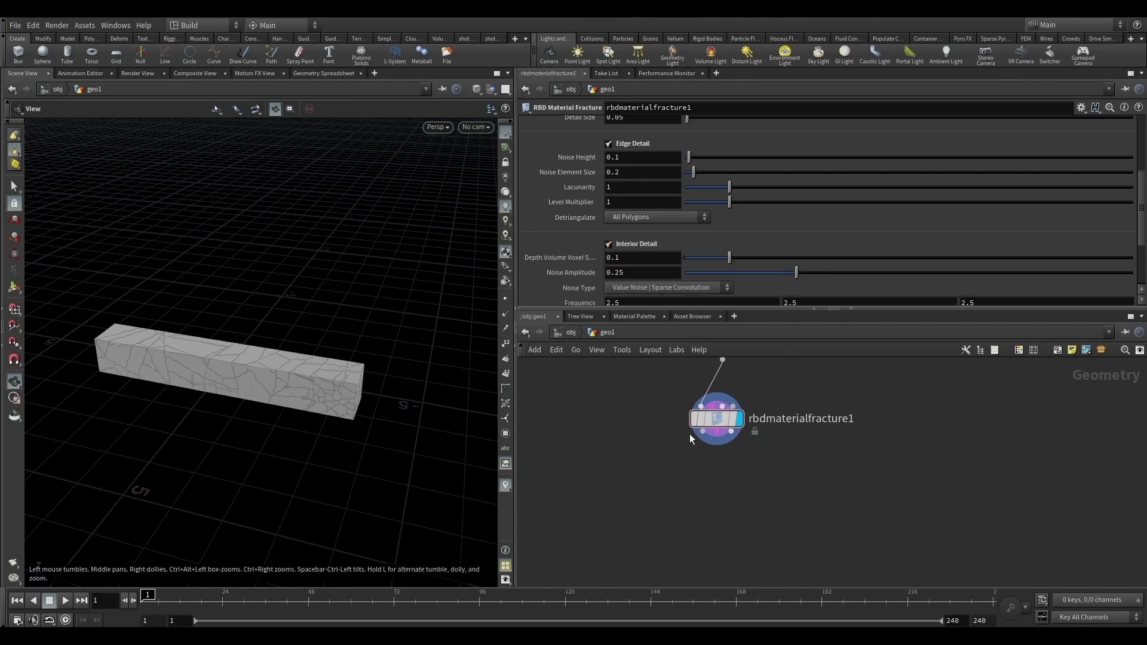
pyautogui.press('Tab')
pyautogui.write('ex')
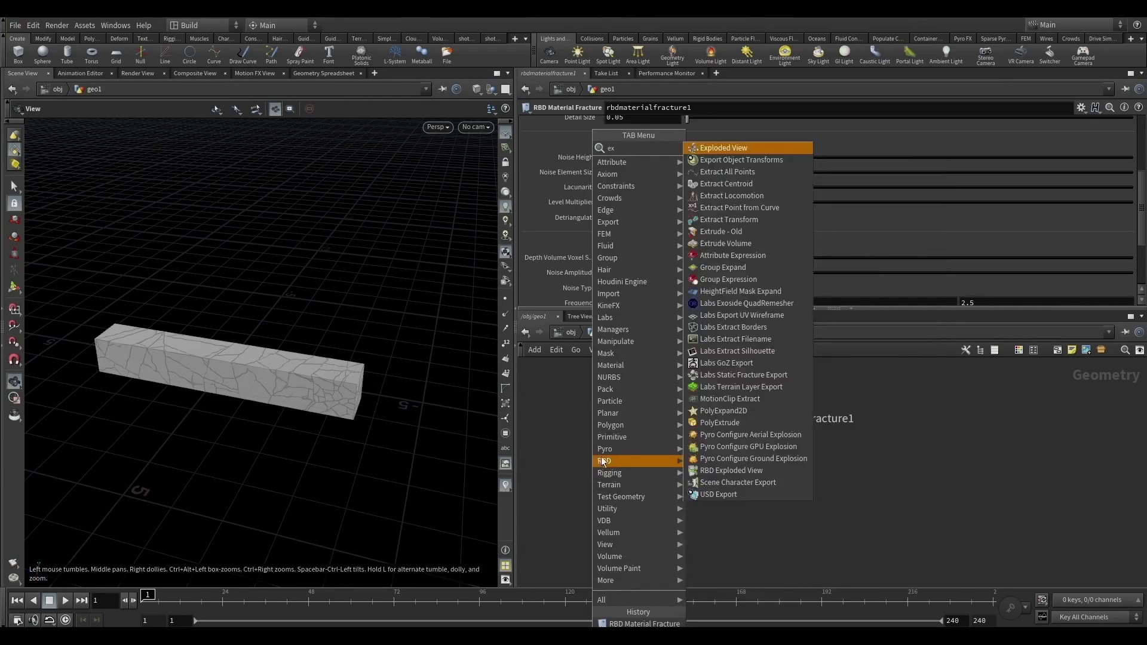
pyautogui.write('p')
pyautogui.click(723, 149)
pyautogui.click(591, 472)
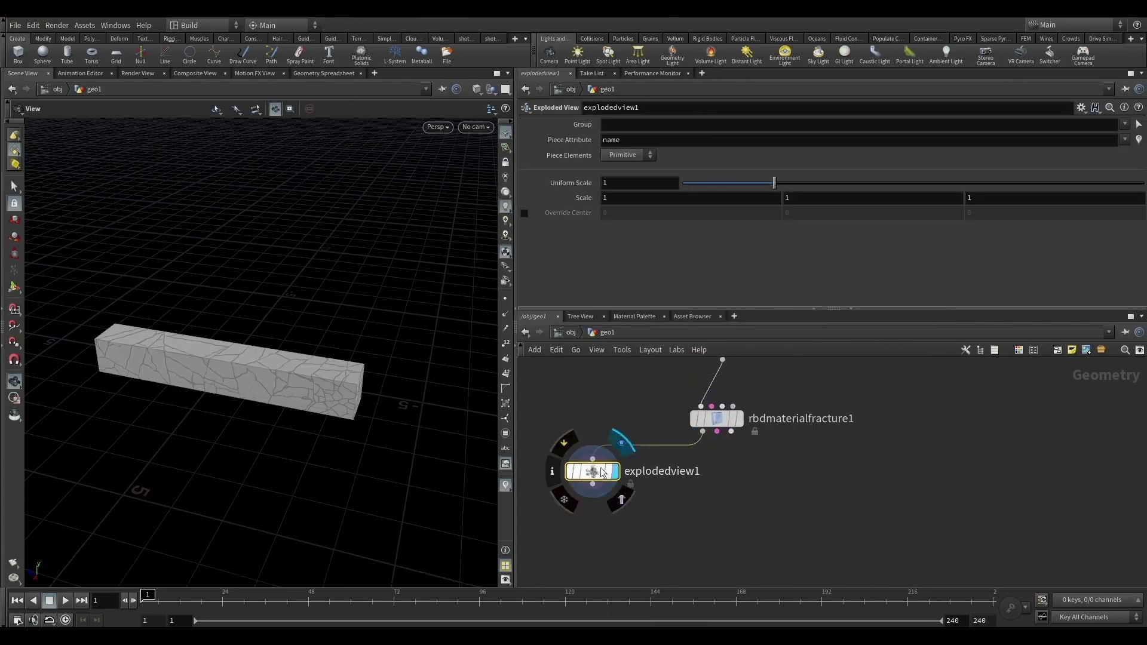
pyautogui.scroll(3, 289, 351)
pyautogui.scroll(2, 289, 358)
pyautogui.scroll(-2, 210, 388)
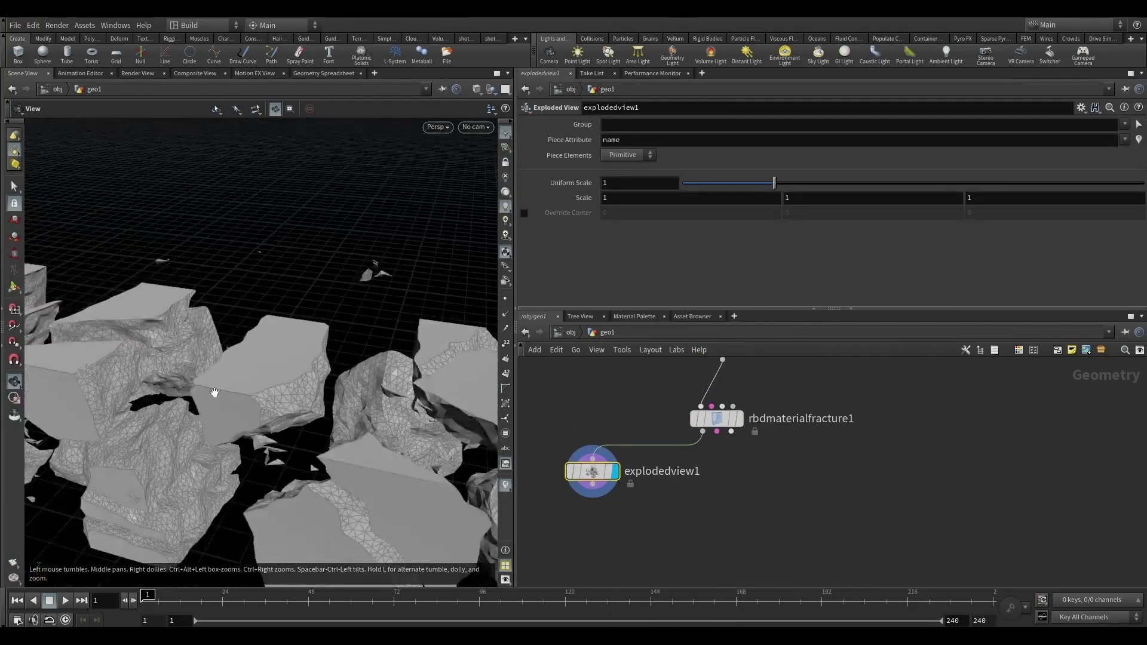
pyautogui.scroll(-3, 206, 384)
pyautogui.scroll(-2, 292, 368)
pyautogui.scroll(-3, 293, 369)
pyautogui.scroll(-2, 293, 369)
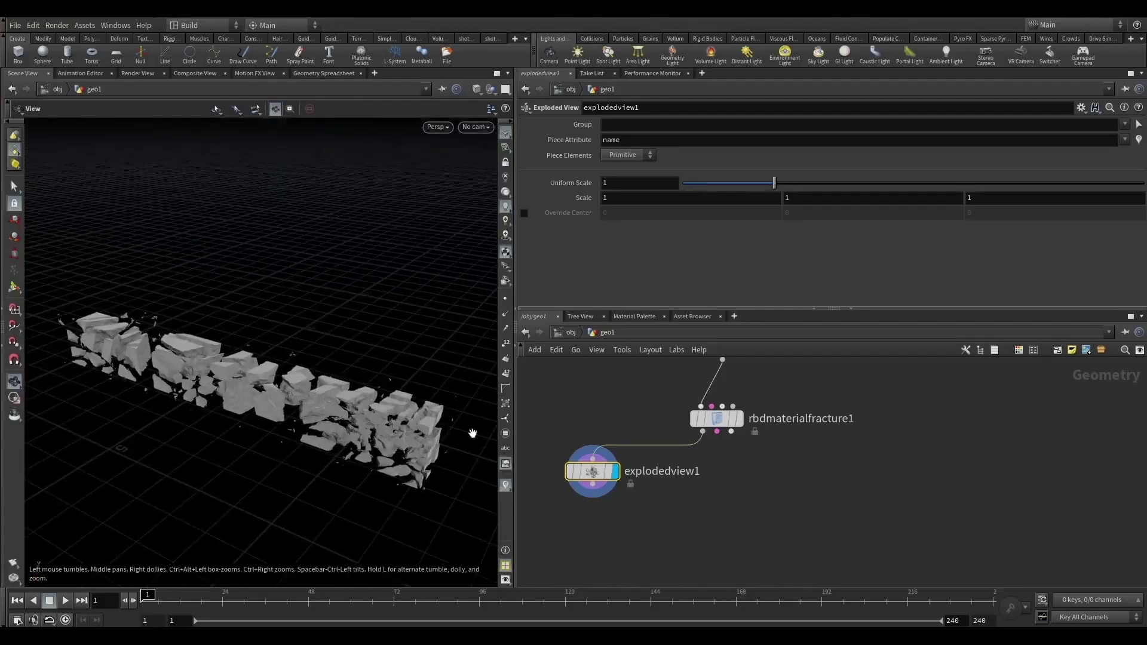
pyautogui.moveTo(673, 517); pyautogui.dragTo(653, 473, button='middle')
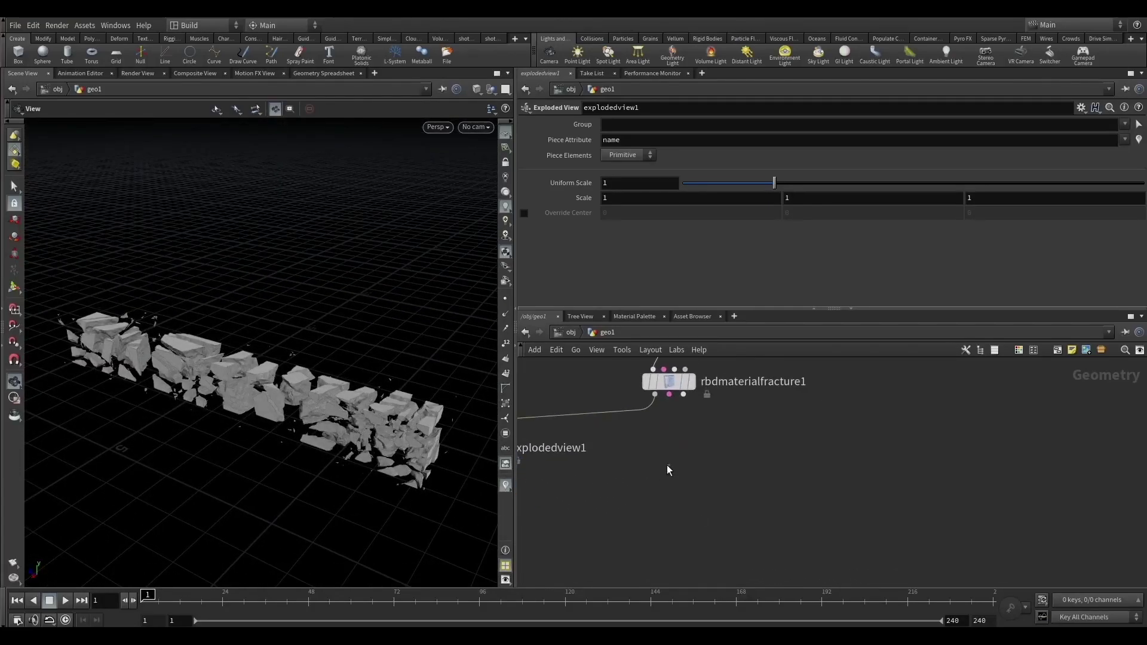
# Add an RBD Bullet Solver node to the geo1 network.
pyautogui.press('Tab')
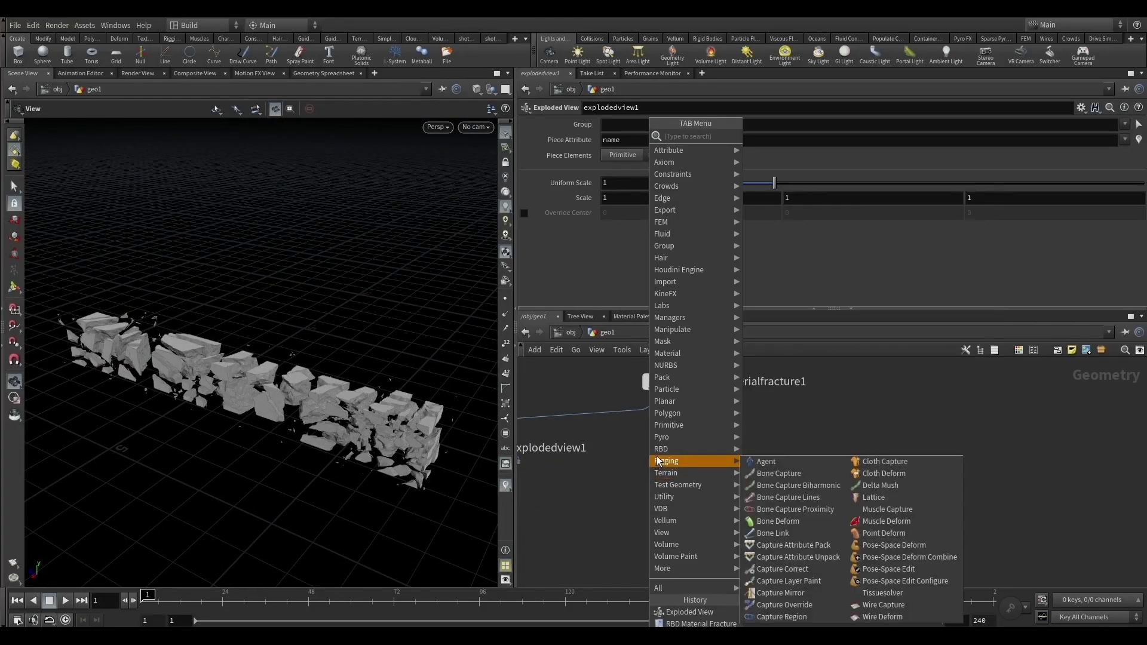
pyautogui.write('rbd')
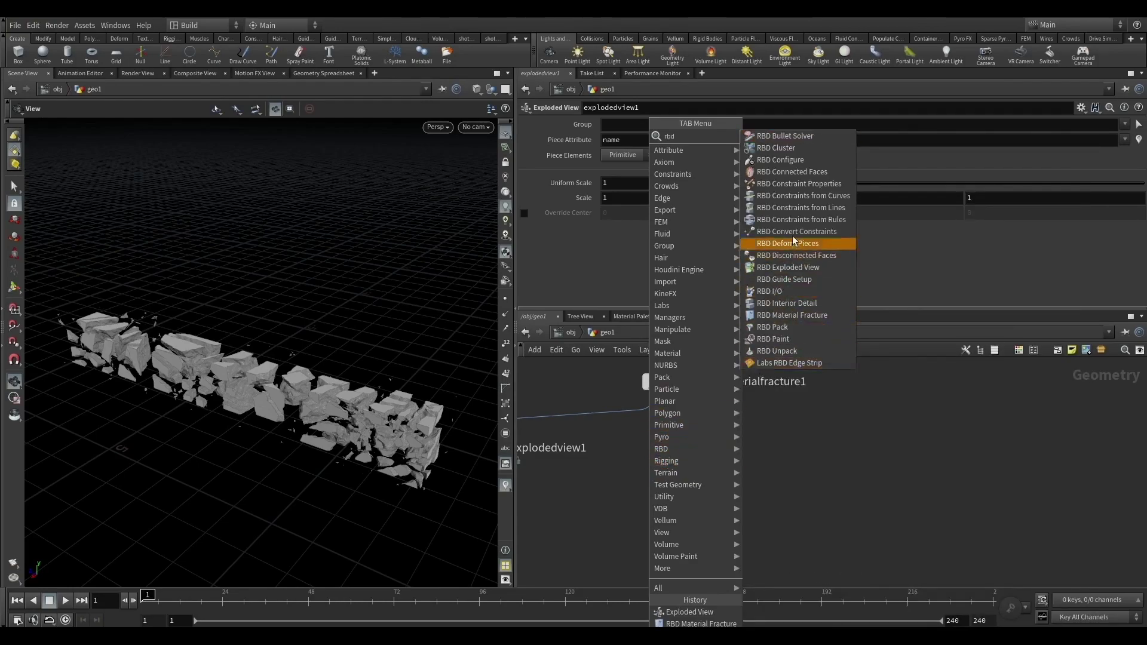
pyautogui.click(786, 140)
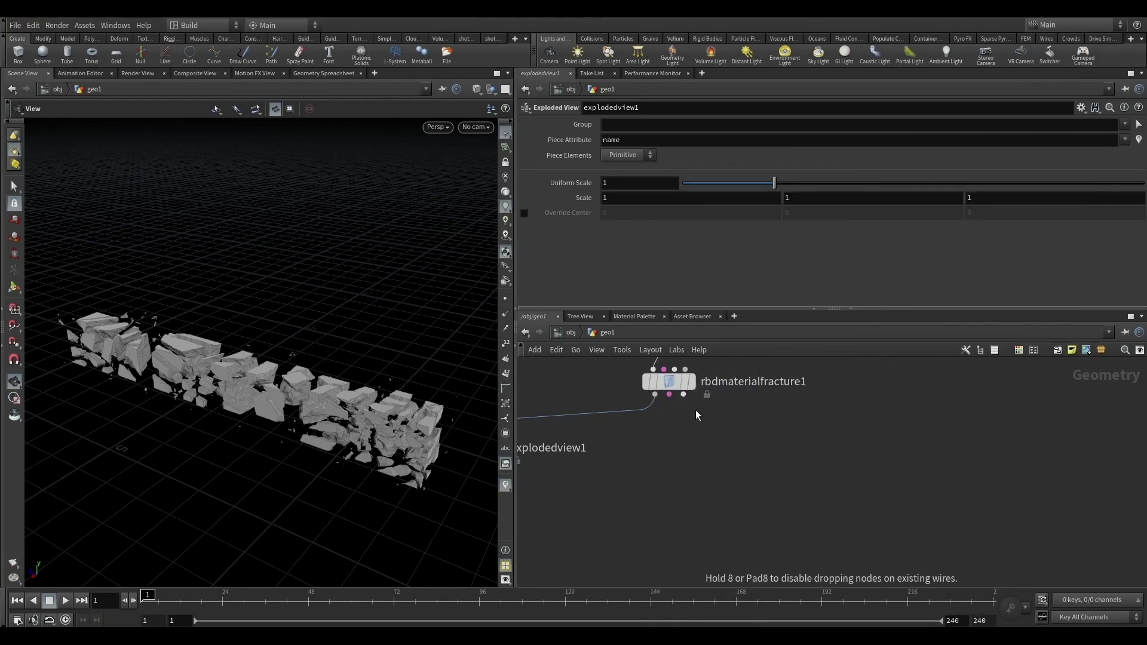
pyautogui.click(681, 455)
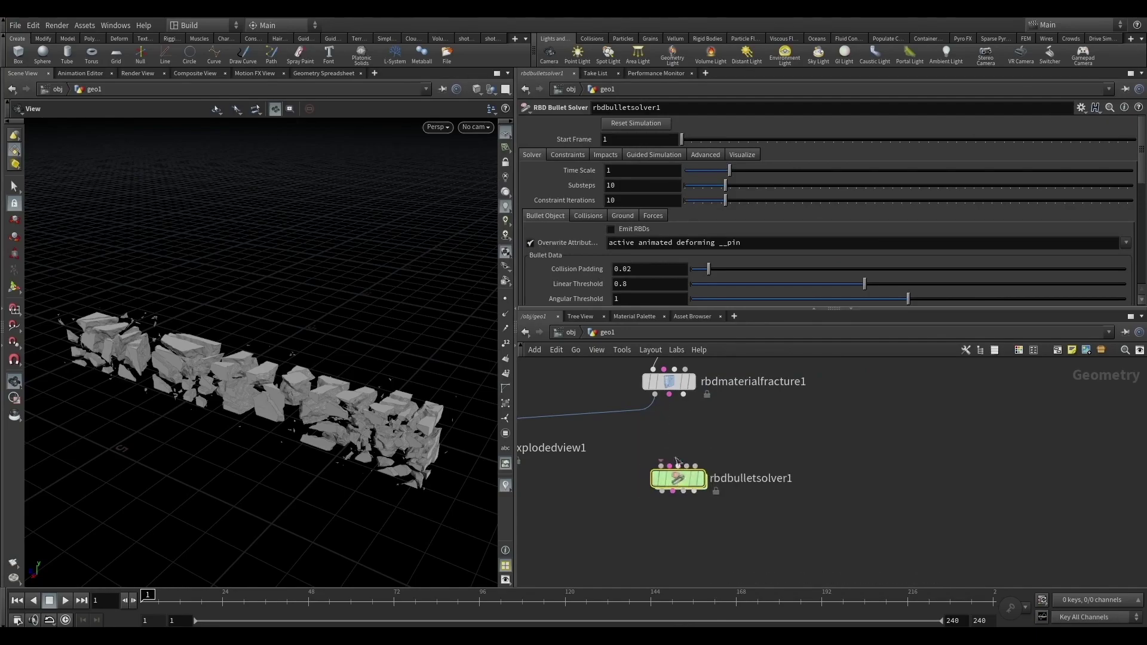
pyautogui.scroll(2, 657, 418)
pyautogui.scroll(2, 651, 442)
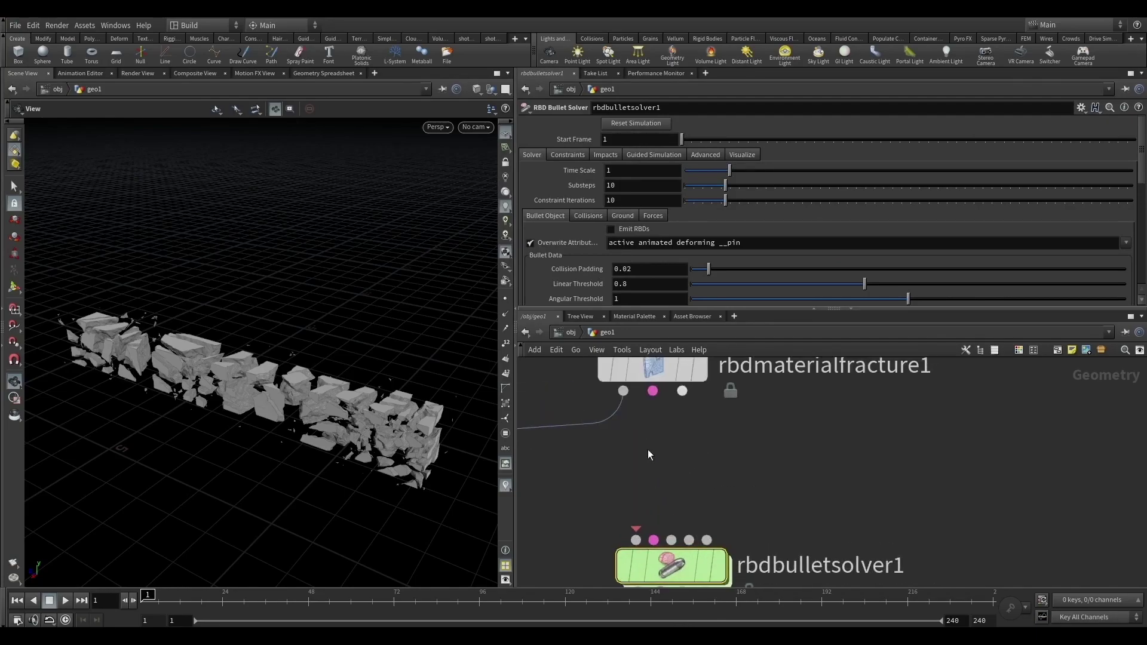
# Wire fracture outputs 1 and 3 into the solver's first and third inputs.
pyautogui.click(623, 391)
pyautogui.click(635, 540)
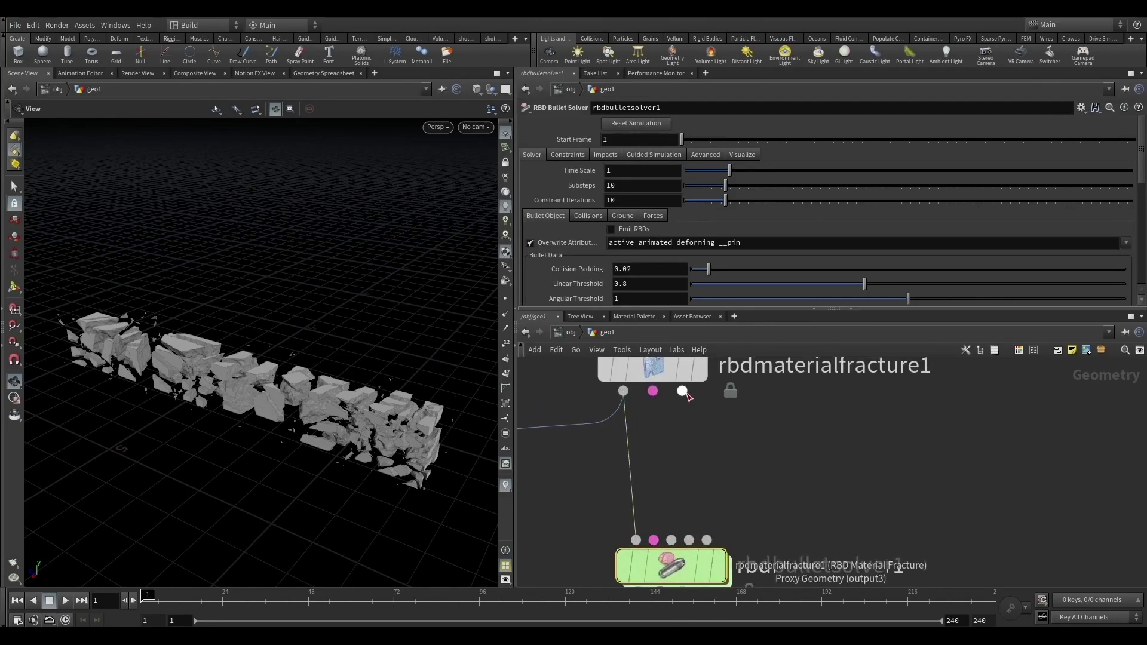
pyautogui.click(683, 391)
pyautogui.click(671, 540)
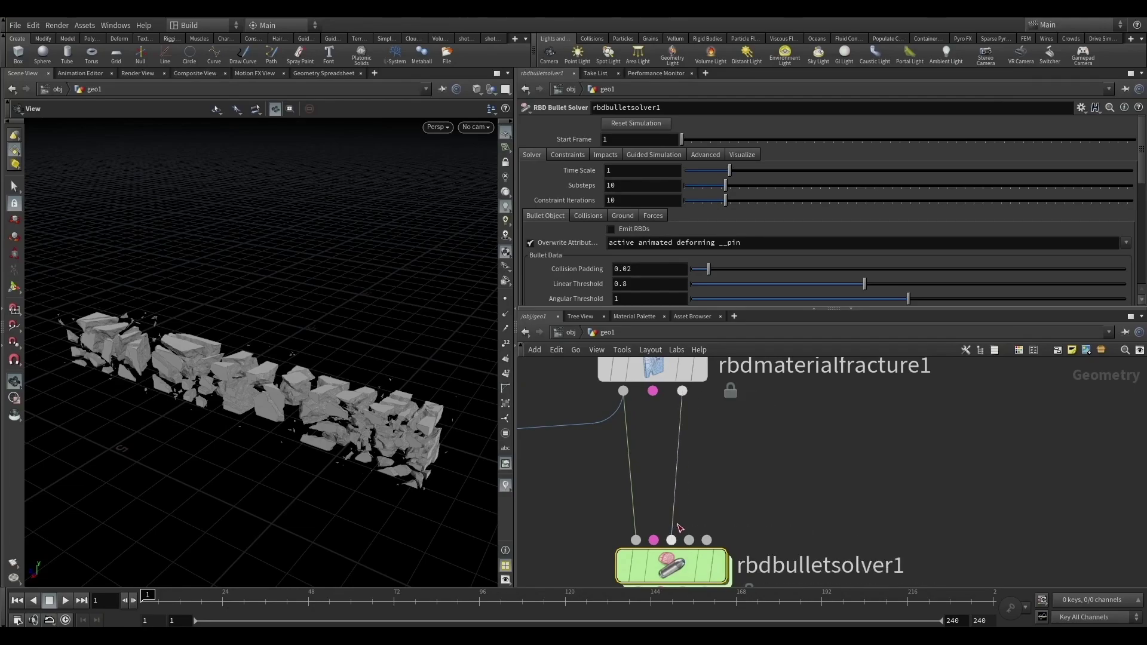
pyautogui.scroll(-3, 607, 487)
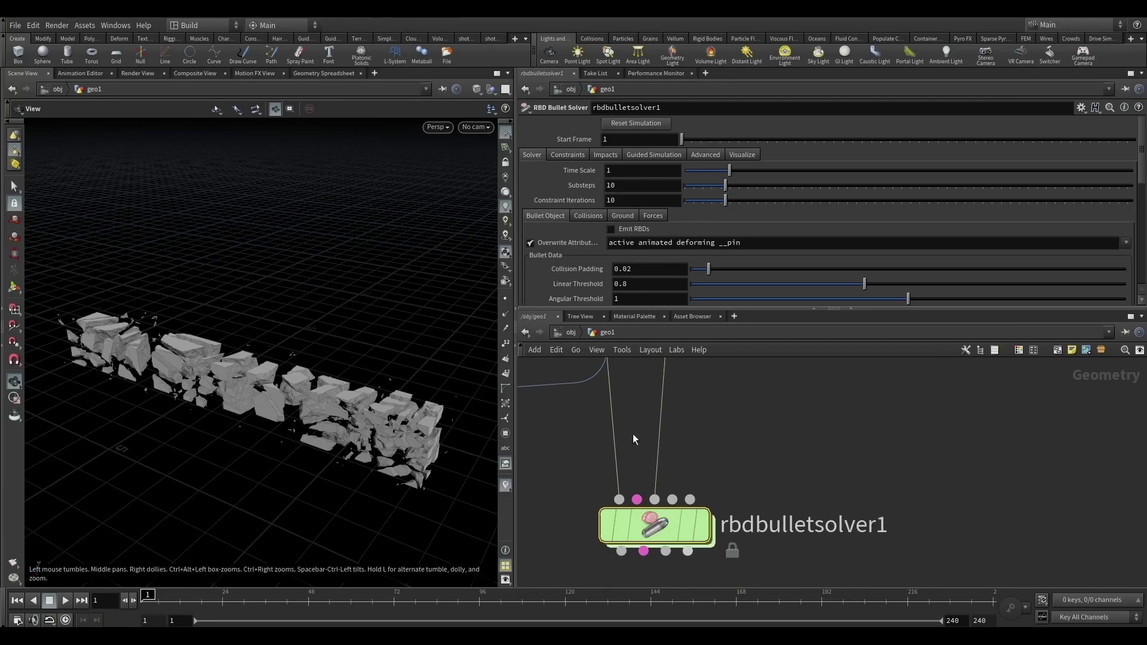
pyautogui.scroll(-1, 632, 440)
pyautogui.scroll(-2, 230, 357)
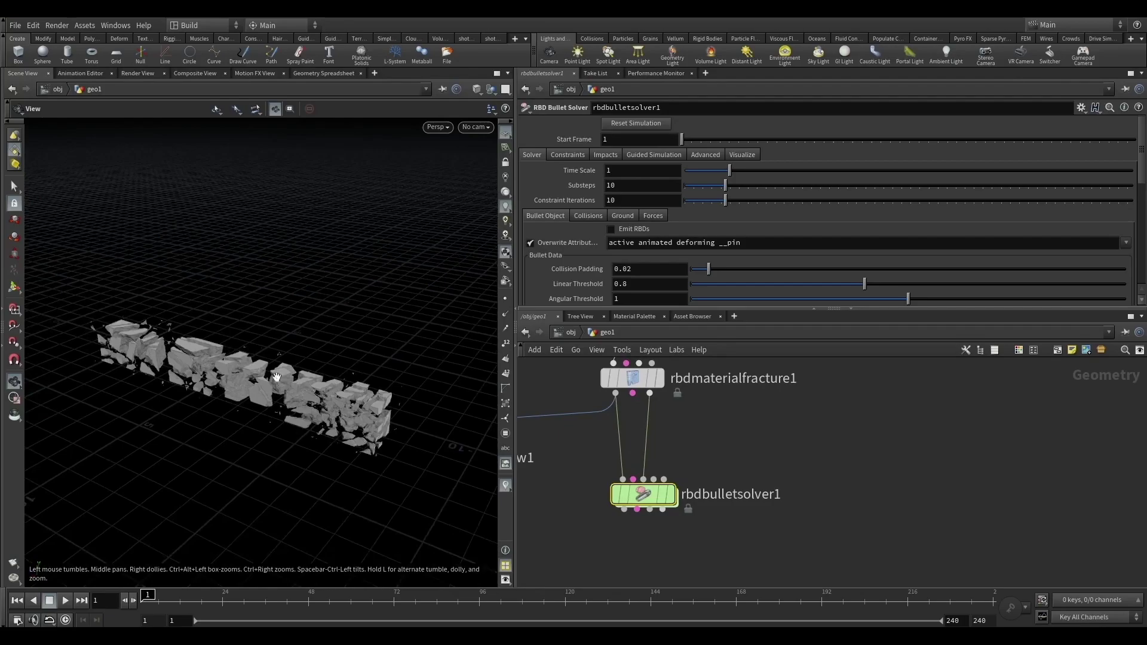
# Move rbdbulletsolver1 beside the fracture node and set its display flag.
pyautogui.moveTo(643, 494); pyautogui.dragTo(639, 470)
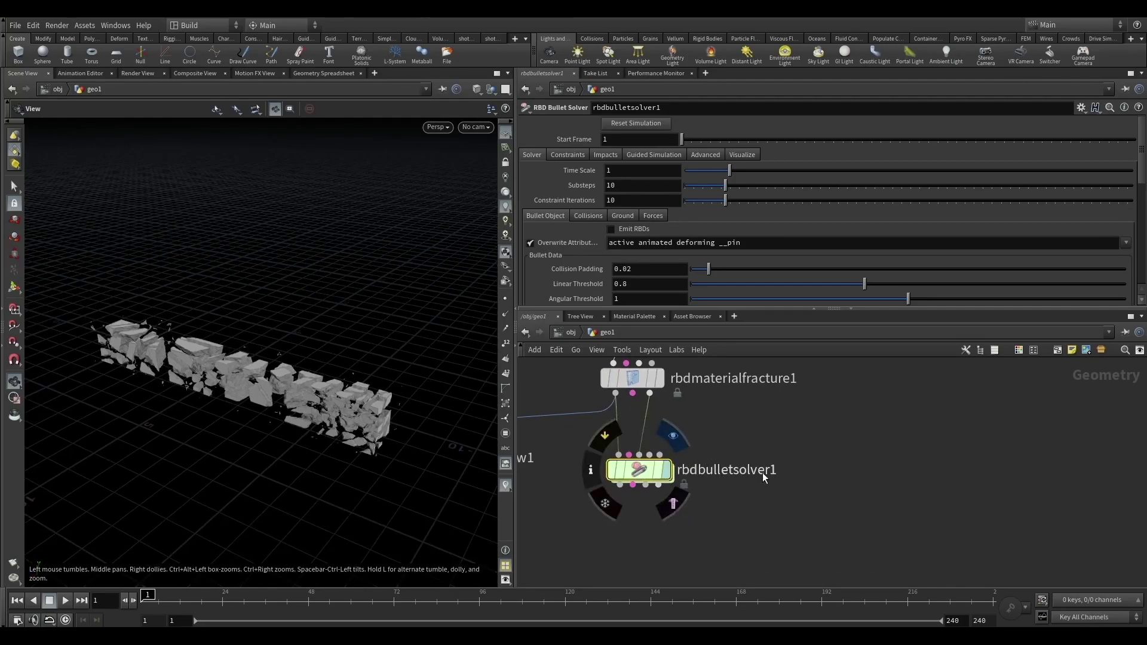
pyautogui.click(667, 470)
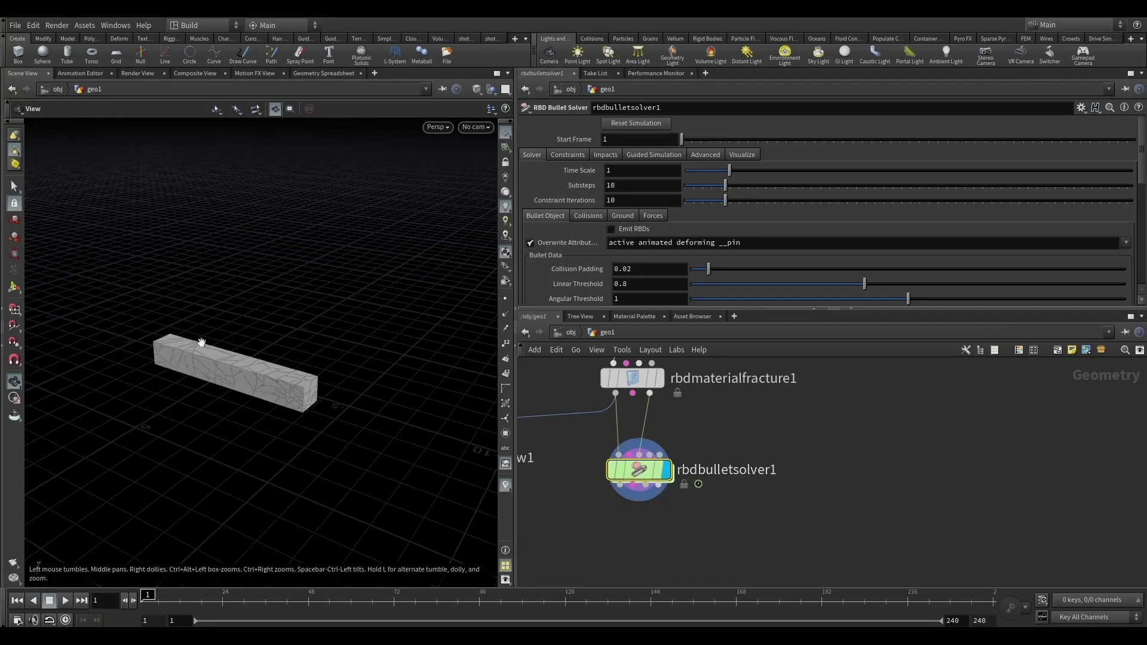
pyautogui.scroll(2, 263, 336)
pyautogui.scroll(1, 257, 359)
pyautogui.scroll(1, 236, 389)
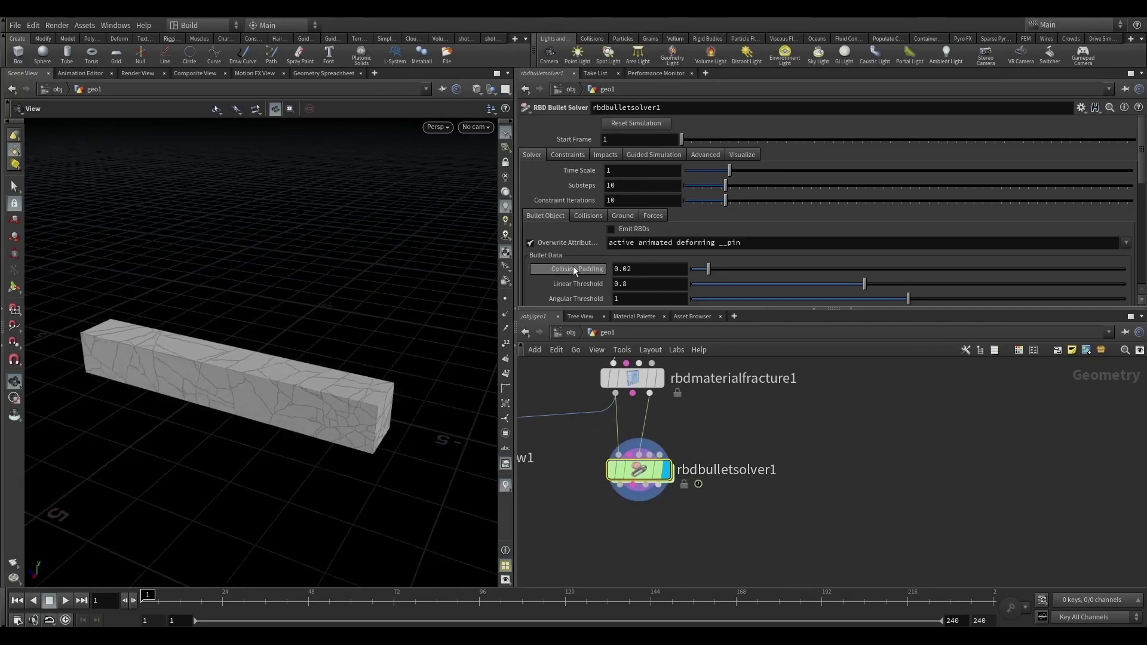
pyautogui.scroll(-3, 573, 270)
pyautogui.scroll(1, 597, 228)
# Set the solver's Gravity Y to 0 on the Forces tab.
pyautogui.click(653, 154)
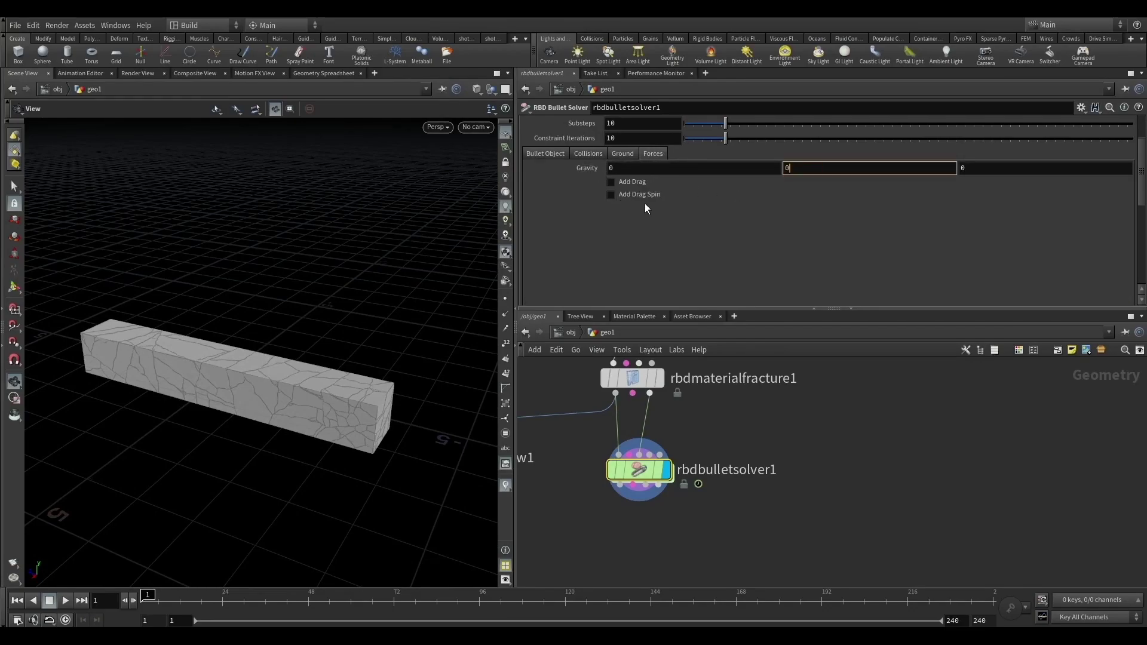
pyautogui.press('Return')
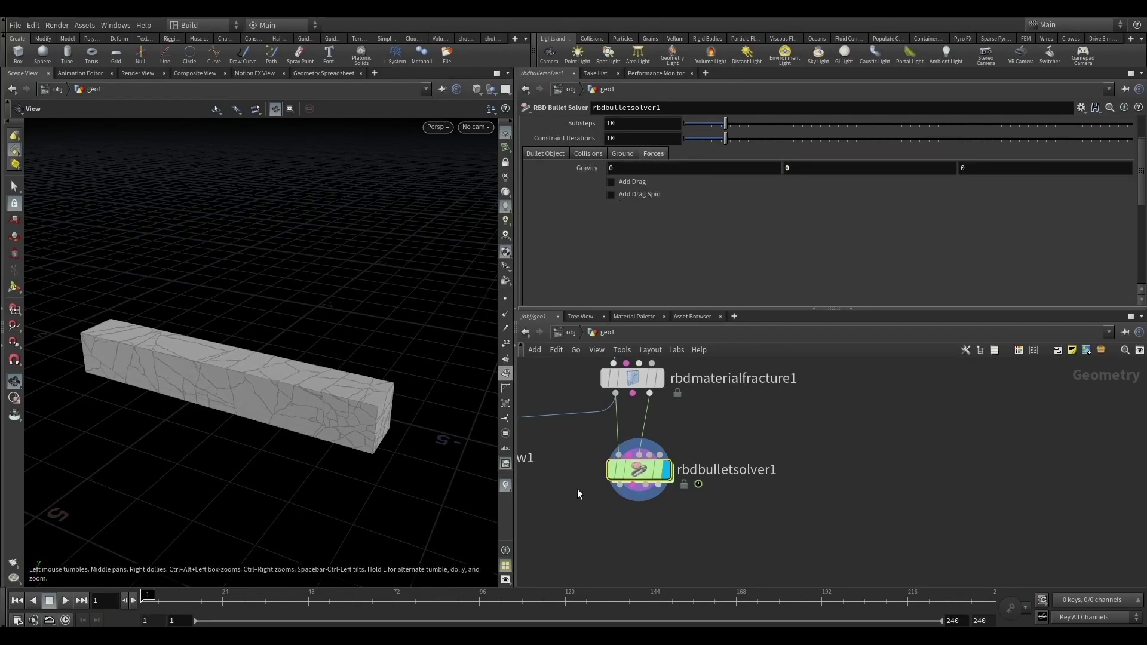
pyautogui.moveTo(578, 494); pyautogui.dragTo(614, 475, button='middle')
pyautogui.moveTo(174, 330); pyautogui.dragTo(378, 415)
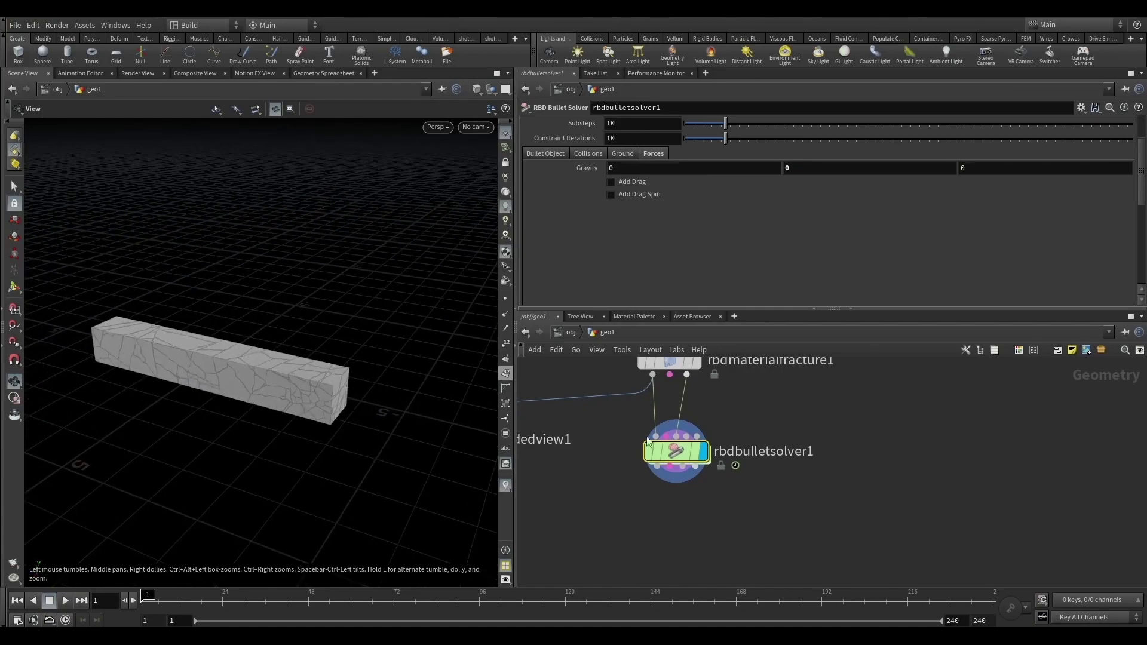
# Dive into rbdbulletsolver1's forces network and frame force_output.
pyautogui.doubleClick(676, 453)
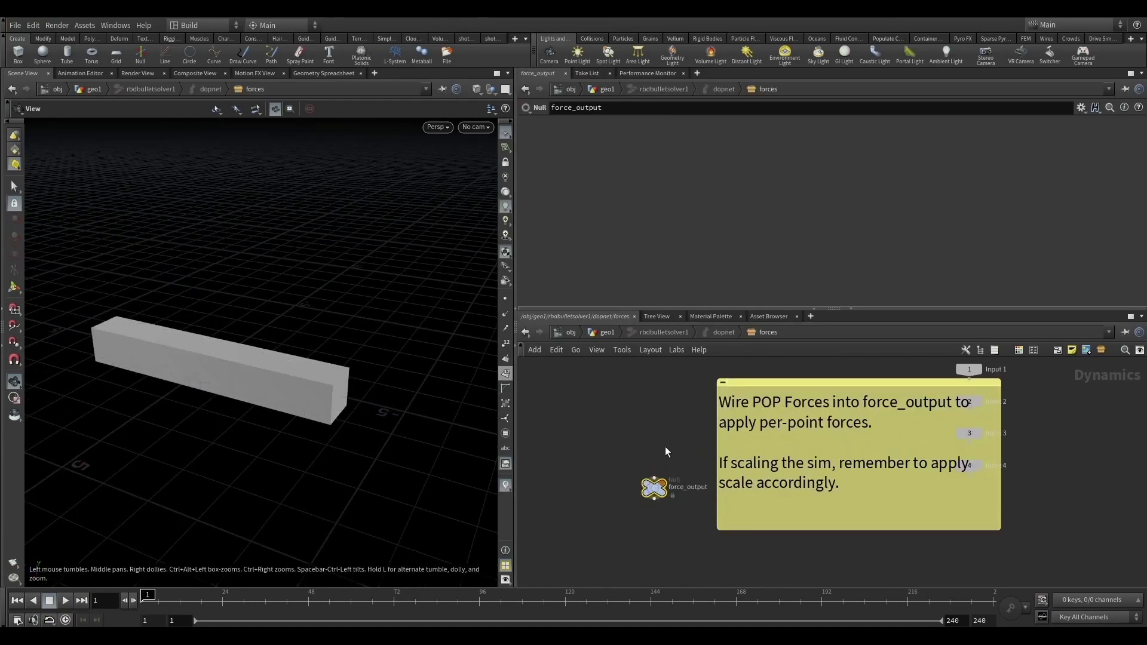
pyautogui.scroll(3, 655, 486)
pyautogui.press('h')
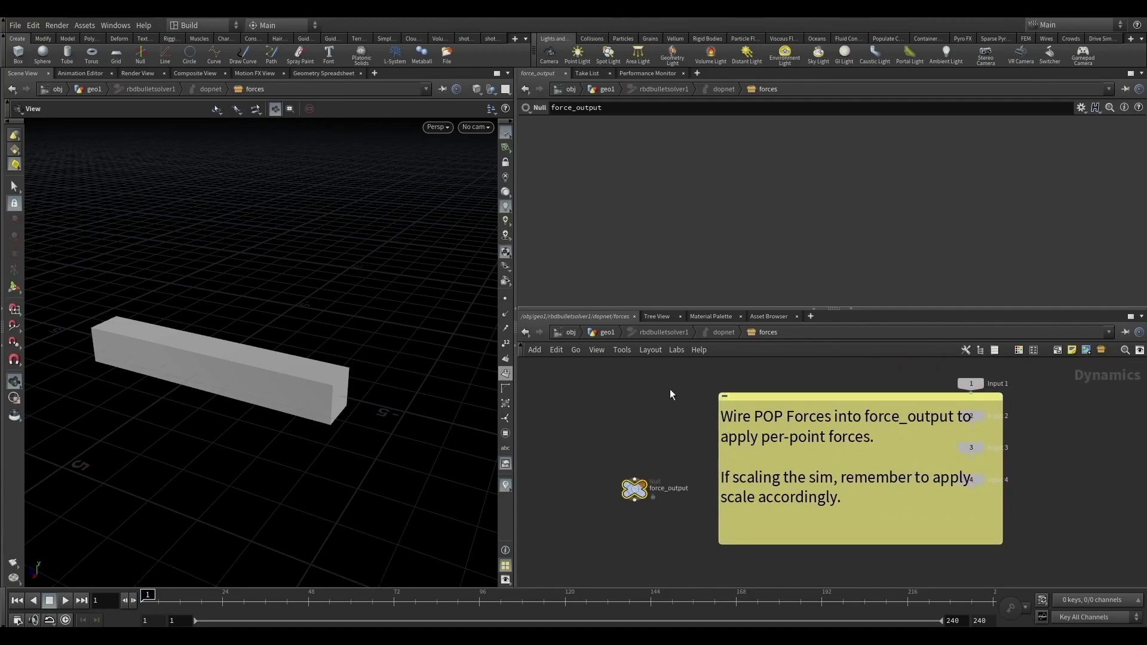
# Add a POP Wind node wired into force_output.
pyautogui.press('Tab')
pyautogui.write('pop force')
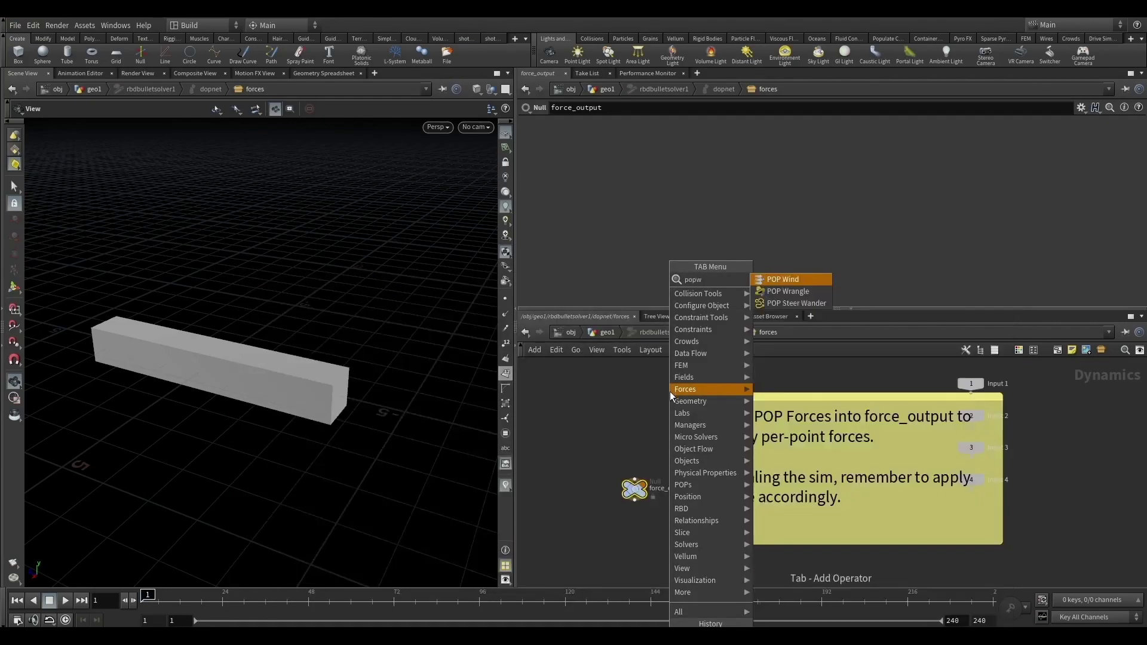
pyautogui.click(762, 281)
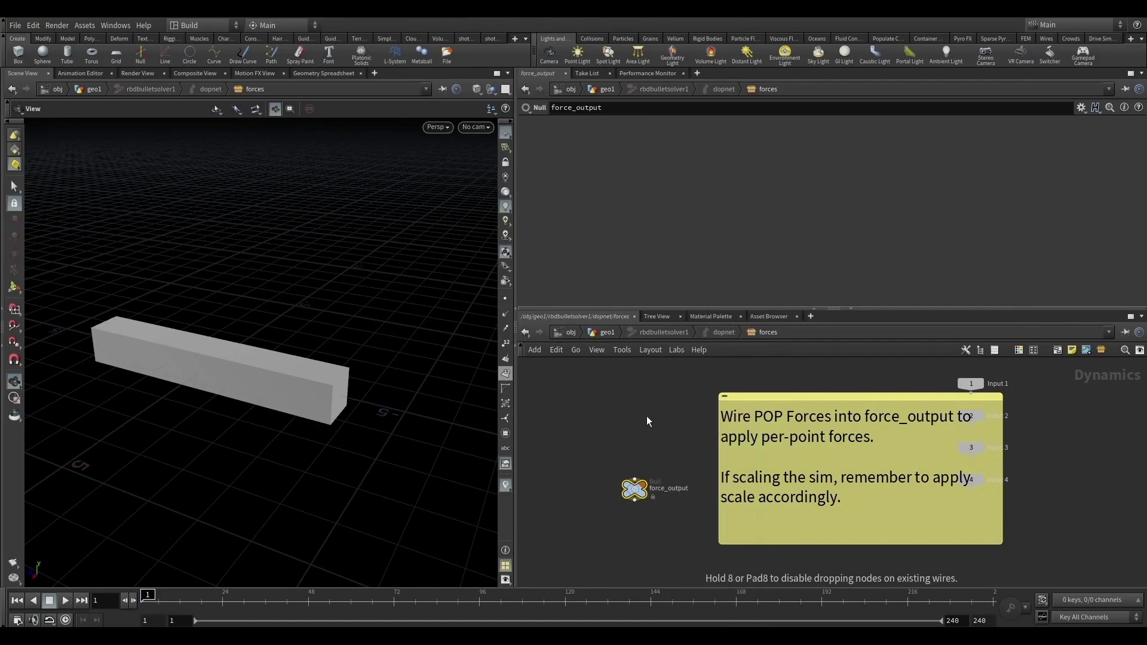
pyautogui.click(639, 398)
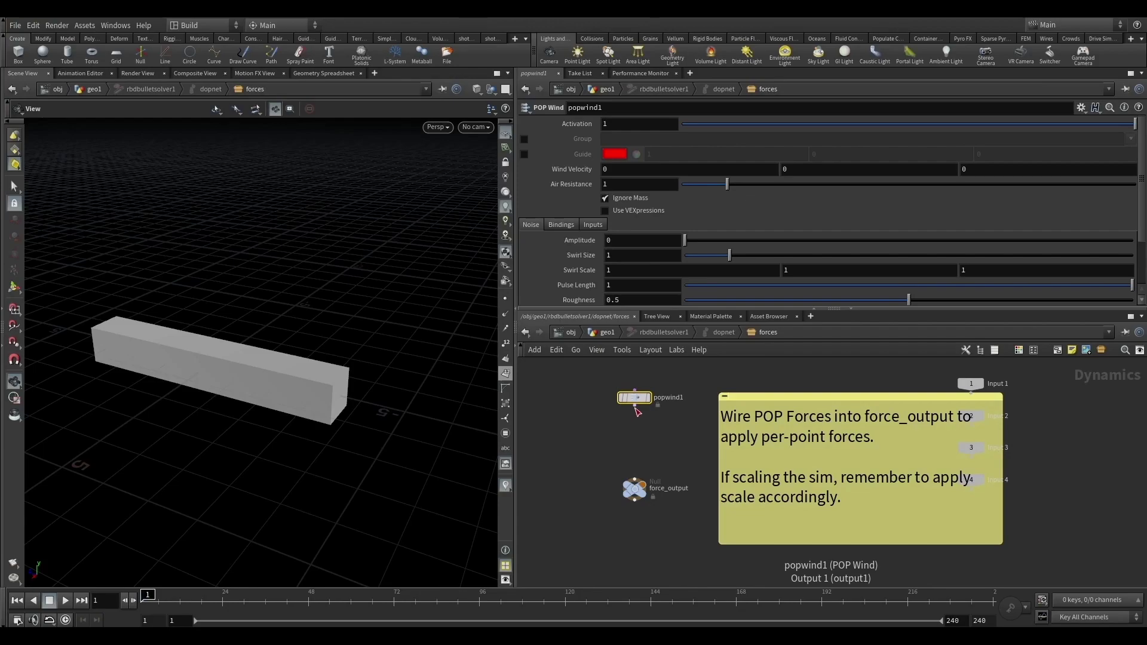
pyautogui.moveTo(634, 405); pyautogui.dragTo(634, 481)
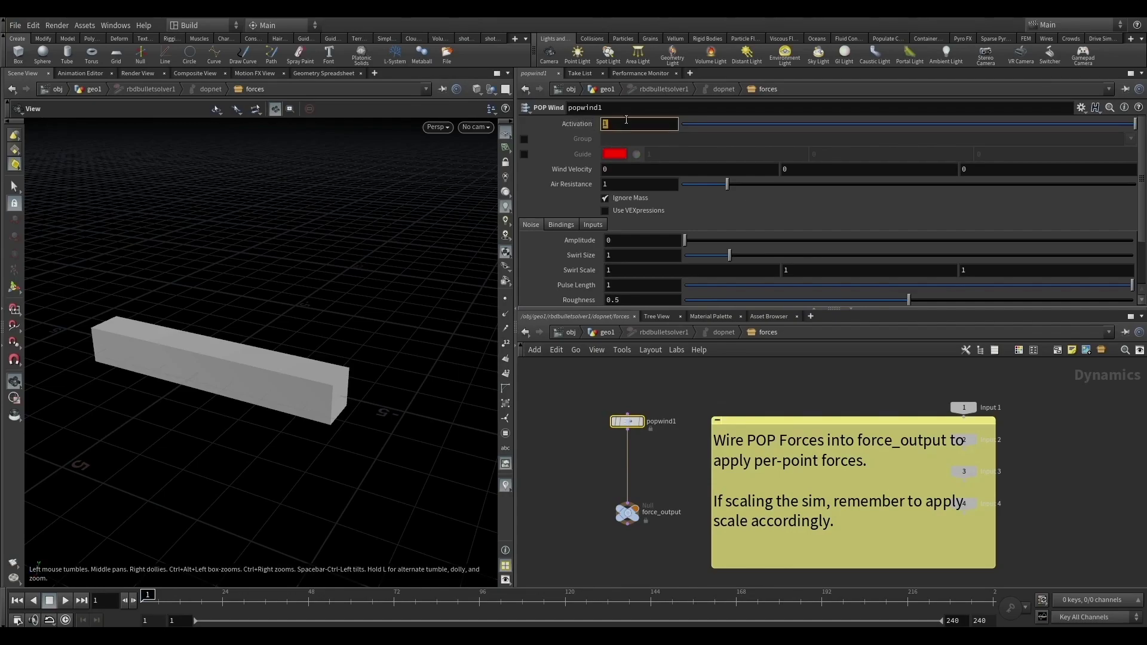
# Set POP Wind Activation to $F==10, Amplitude 5 and Swirl Size 0.25.
pyautogui.write('$')
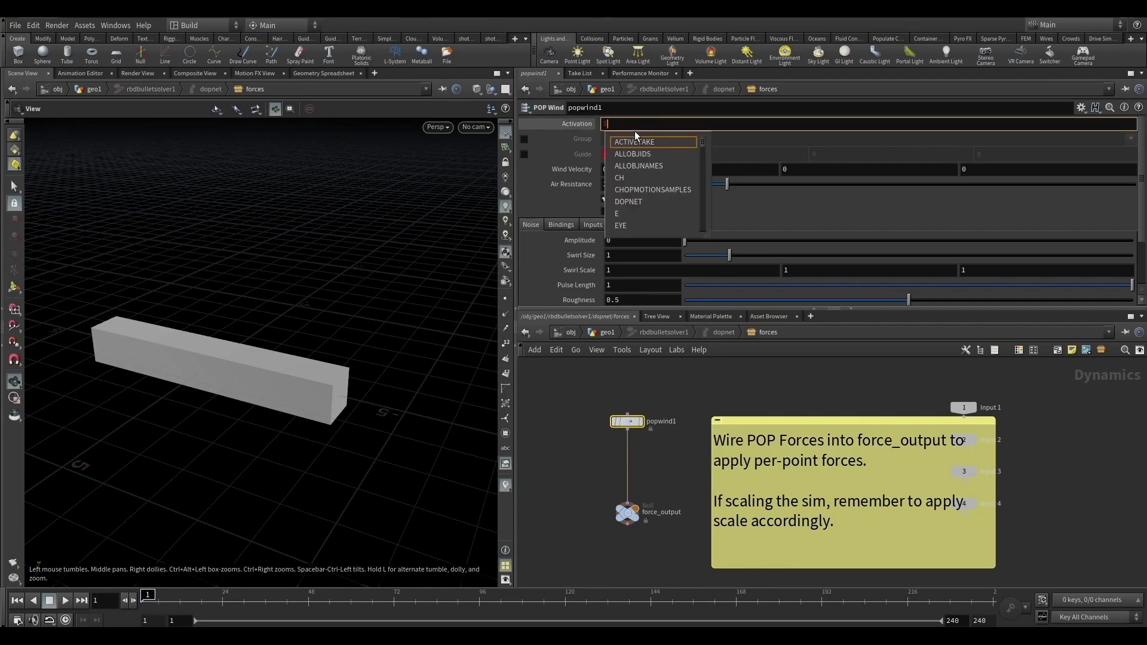
pyautogui.write('F==10')
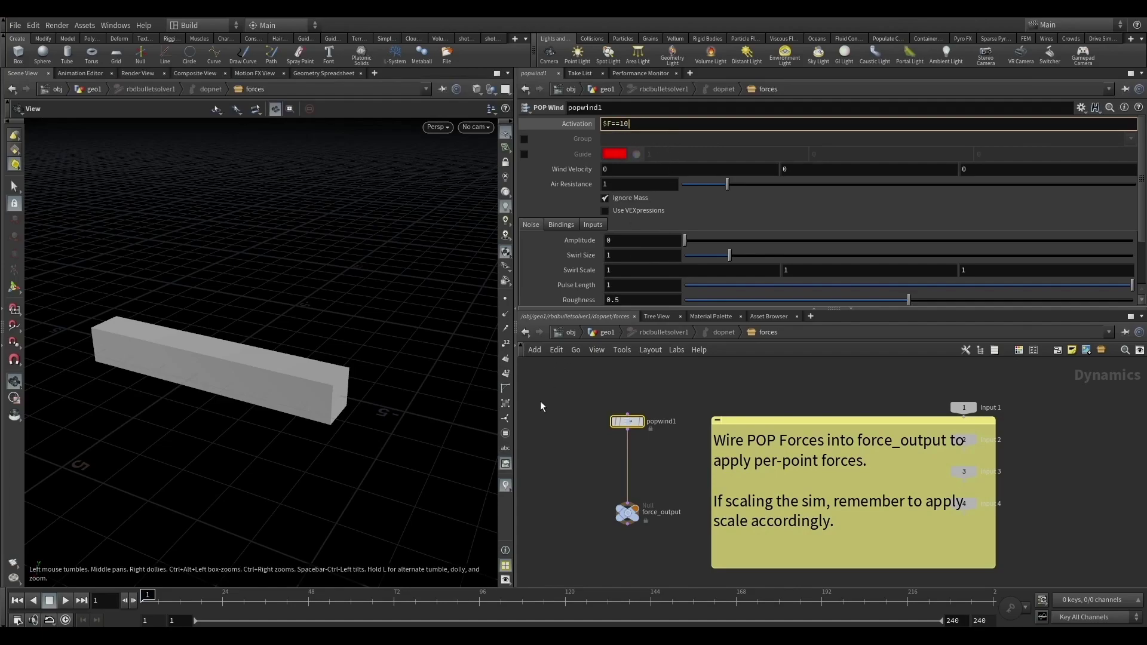
pyautogui.press('Return')
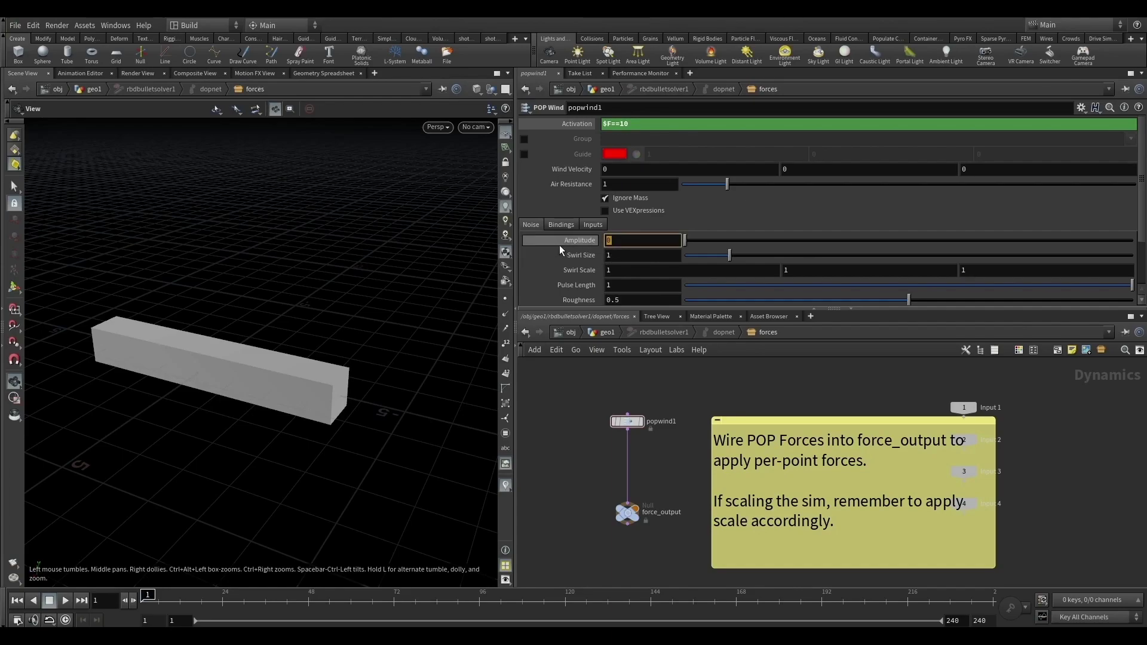
pyautogui.write('5')
pyautogui.press('Return')
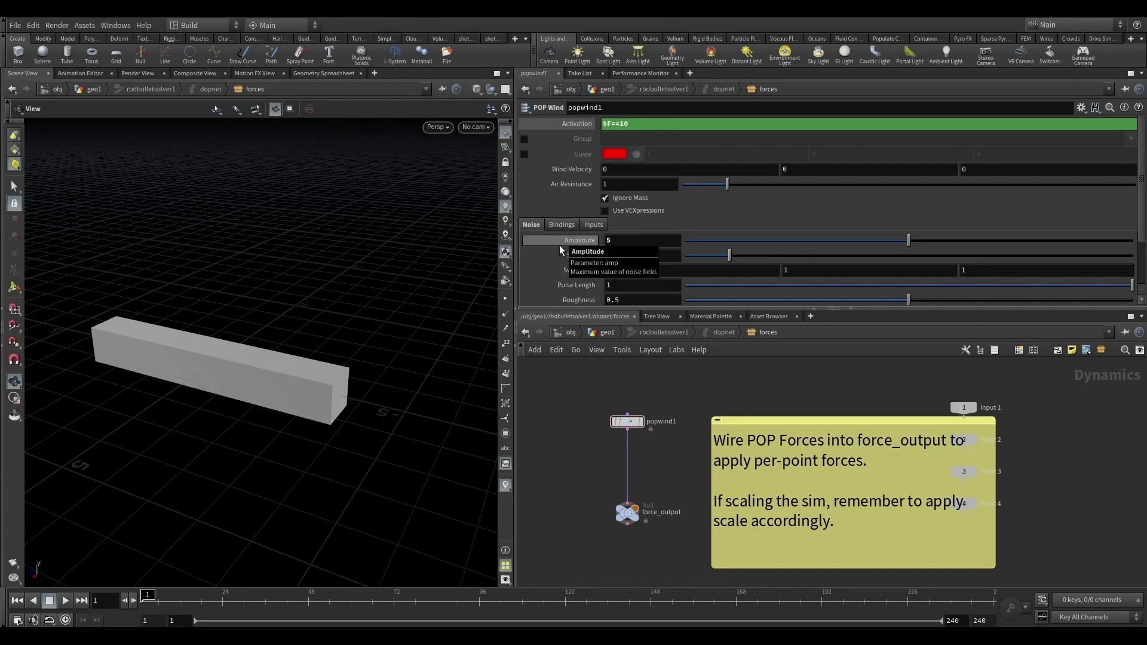
pyautogui.press('Tab')
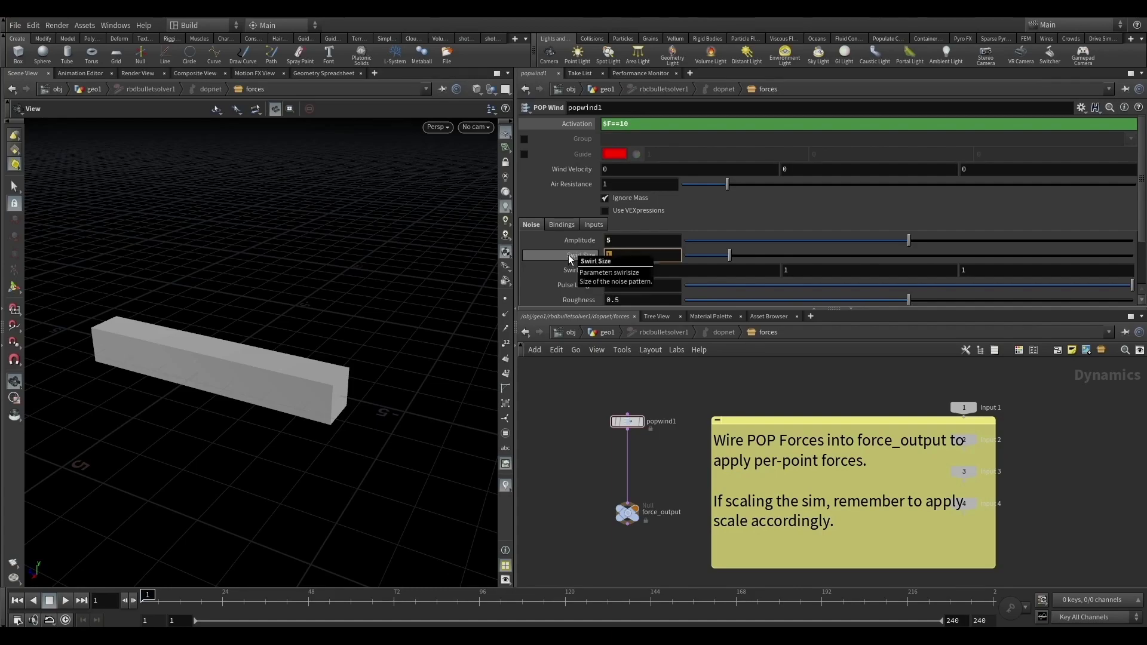
pyautogui.press('Return')
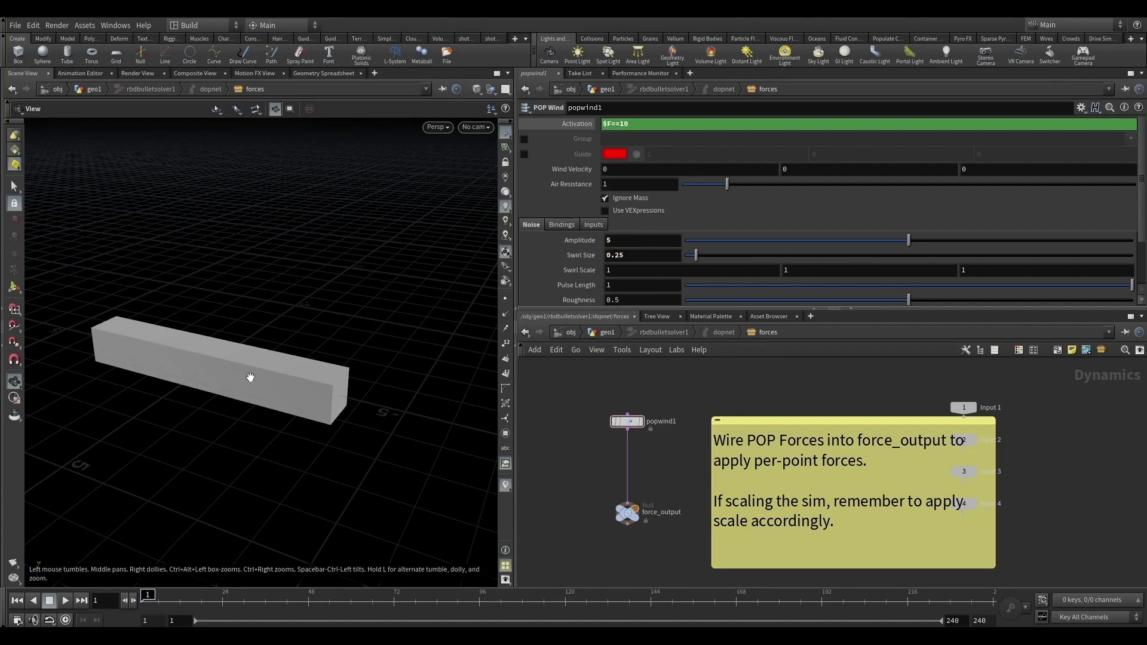
pyautogui.scroll(-2, 585, 454)
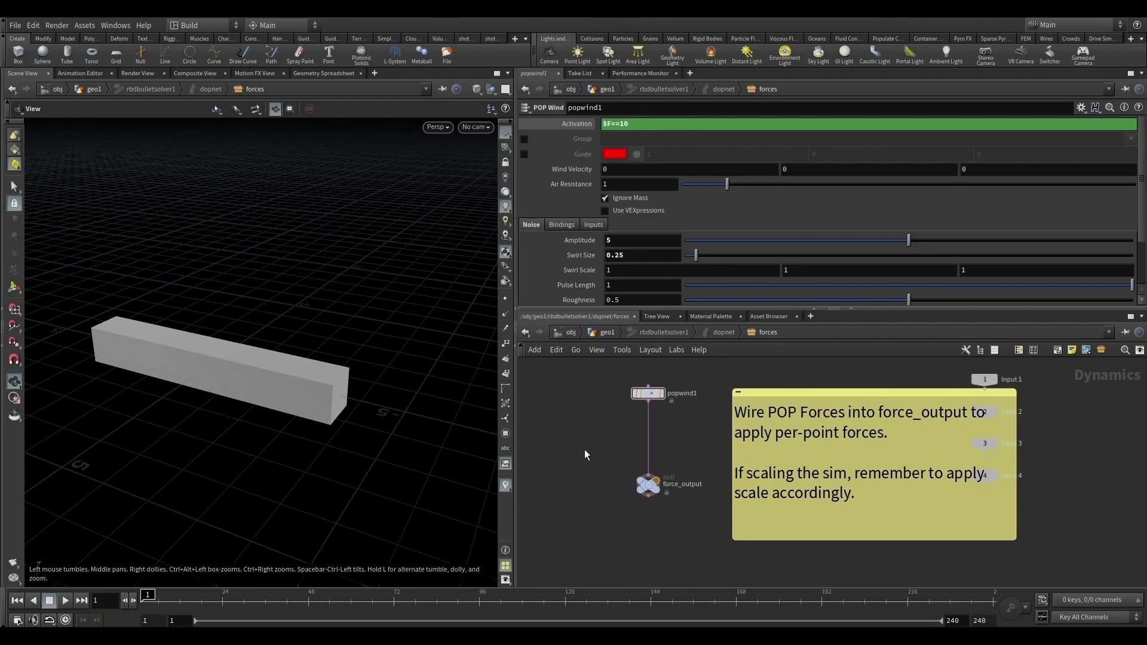
# Back in geo1, play the sim to watch the beam blow apart, then rewind and select box1.
pyautogui.click(609, 332)
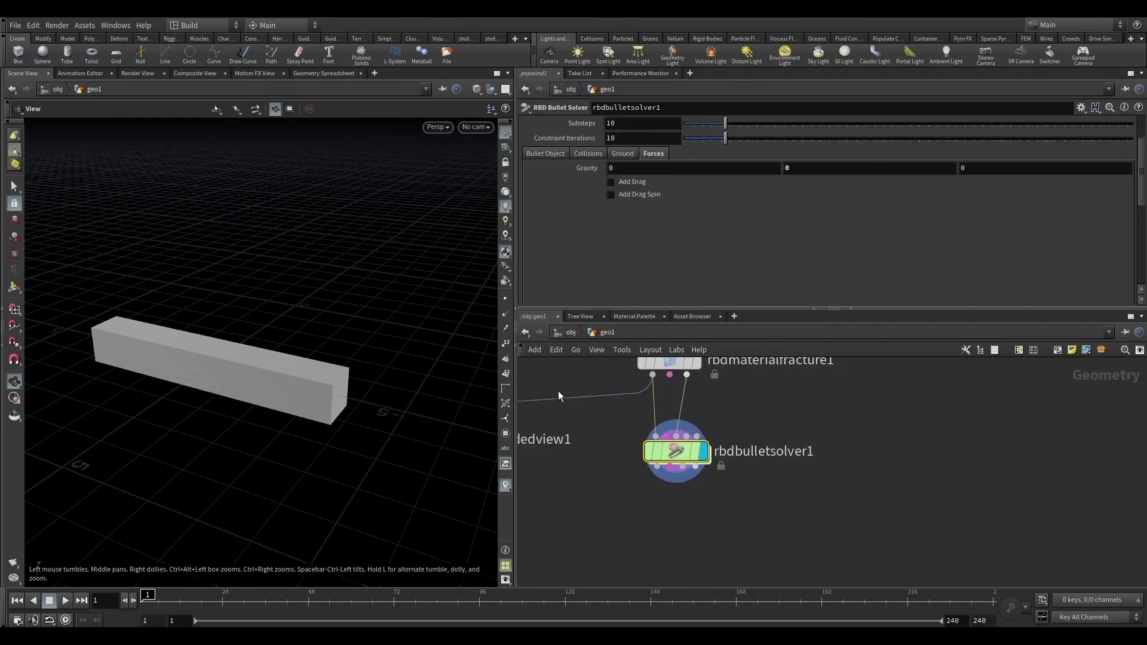
pyautogui.click(68, 601)
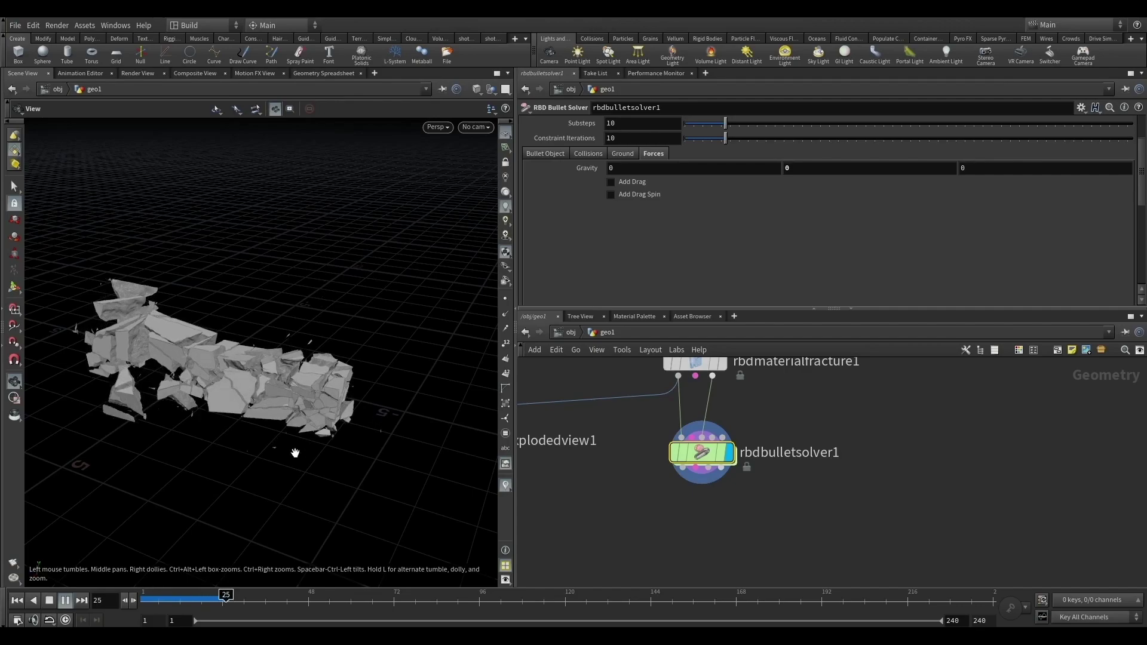
pyautogui.scroll(5, 170, 382)
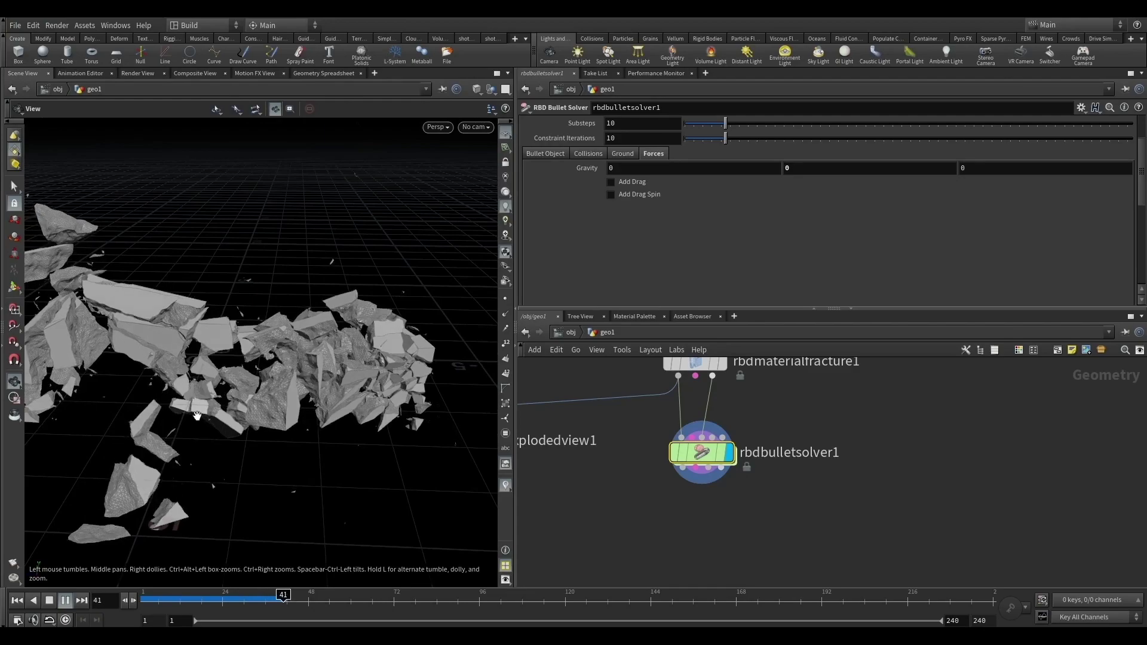
pyautogui.click(49, 600)
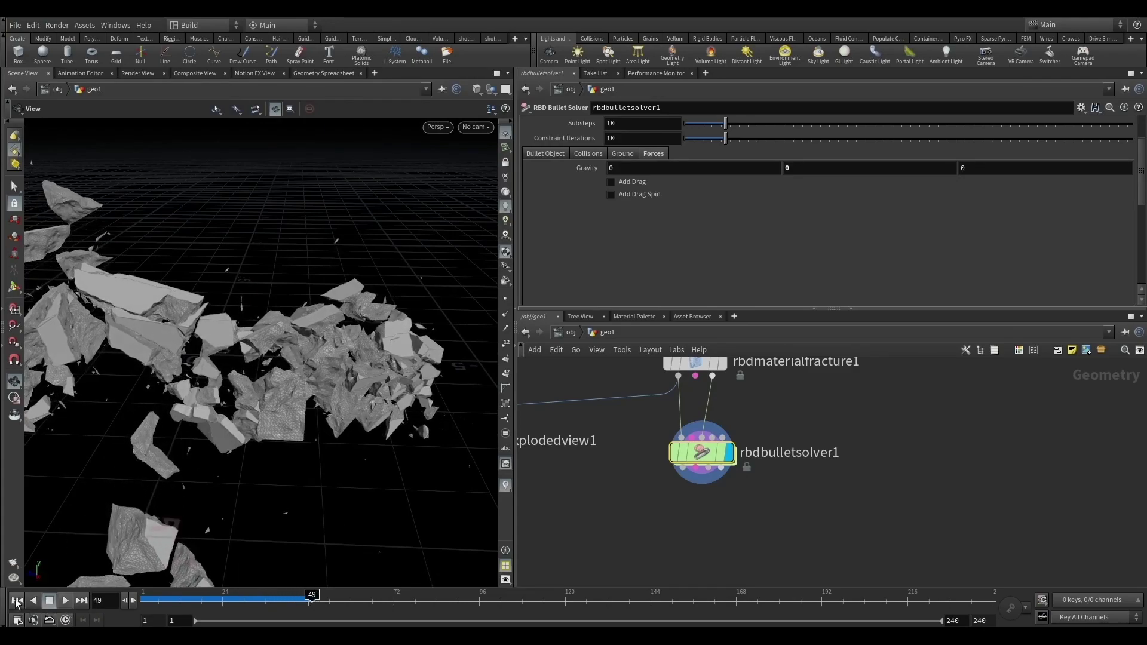
pyautogui.moveTo(739, 428); pyautogui.dragTo(629, 564, button='middle')
pyautogui.moveTo(793, 435); pyautogui.dragTo(591, 376)
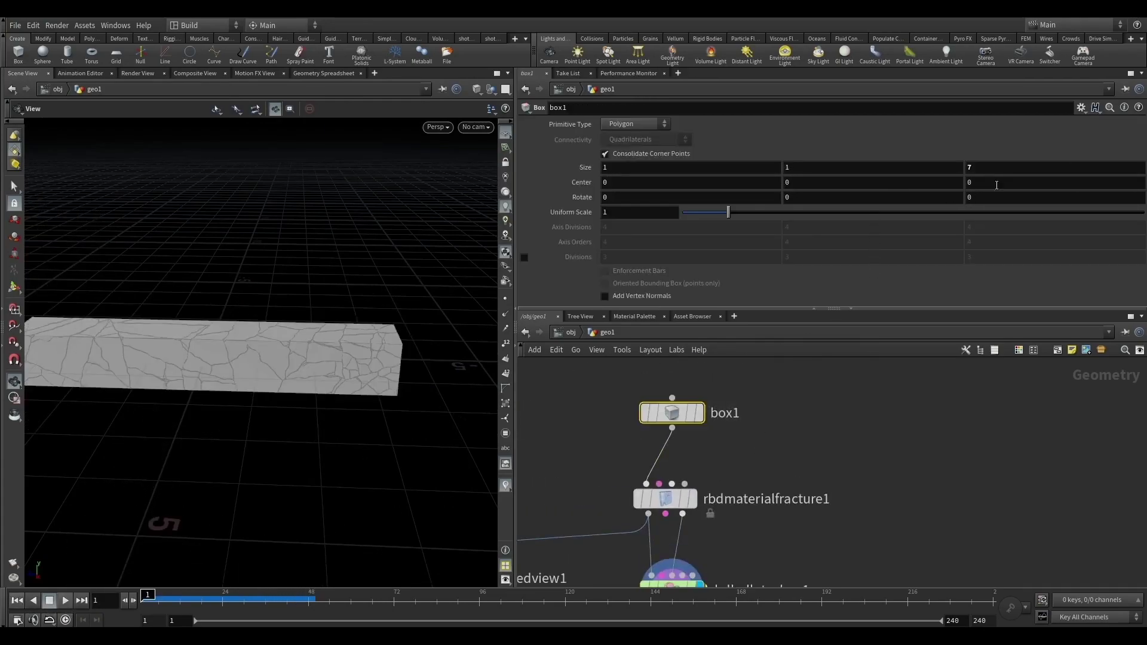
# Shorten the box's Z size to 6.5 and replay the simulation.
pyautogui.doubleClick(980, 168)
pyautogui.write('6.5')
pyautogui.press('Return')
pyautogui.press('Up')
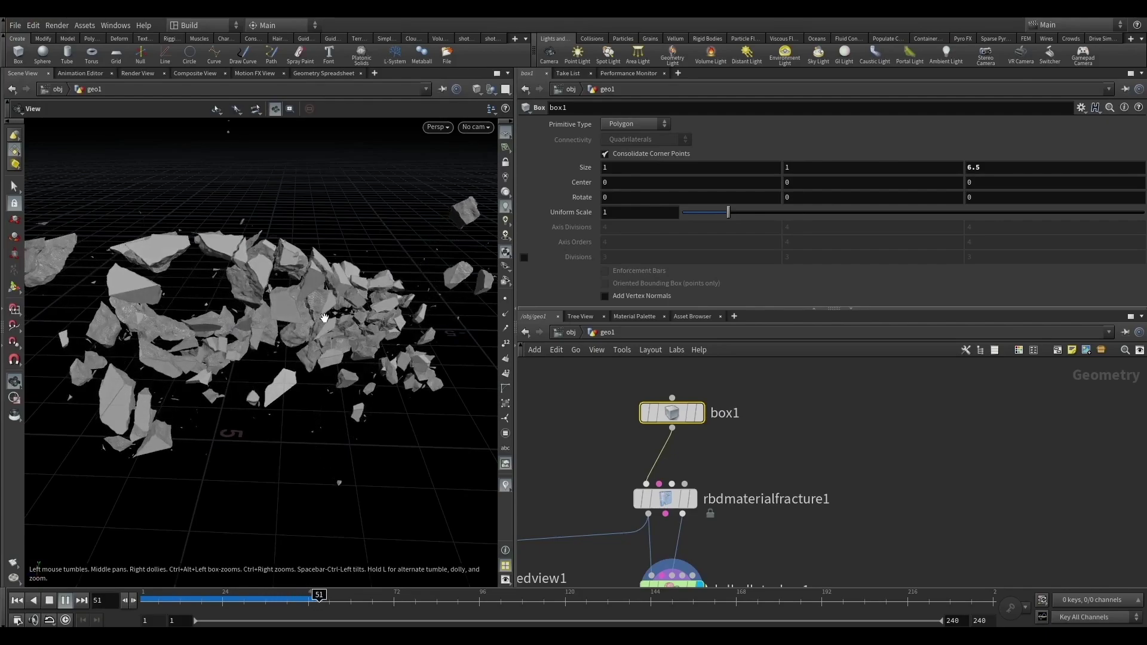
pyautogui.click(66, 601)
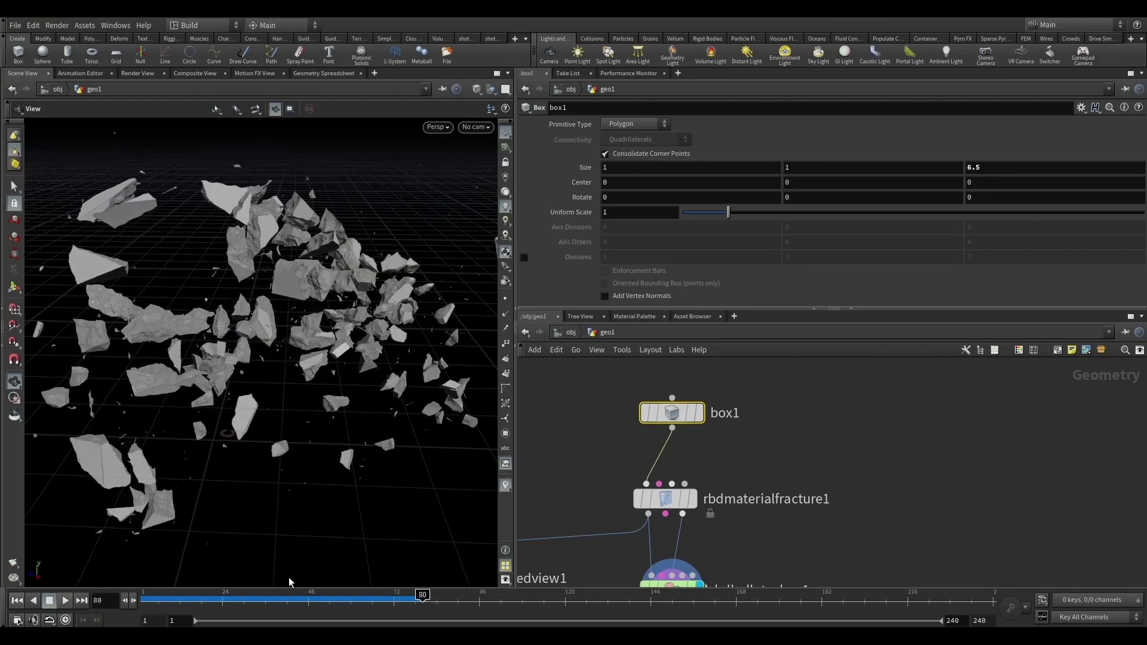
# Set the timeline end frame to 150 and replay the fracture from the start.
pyautogui.click(989, 620)
pyautogui.write('150')
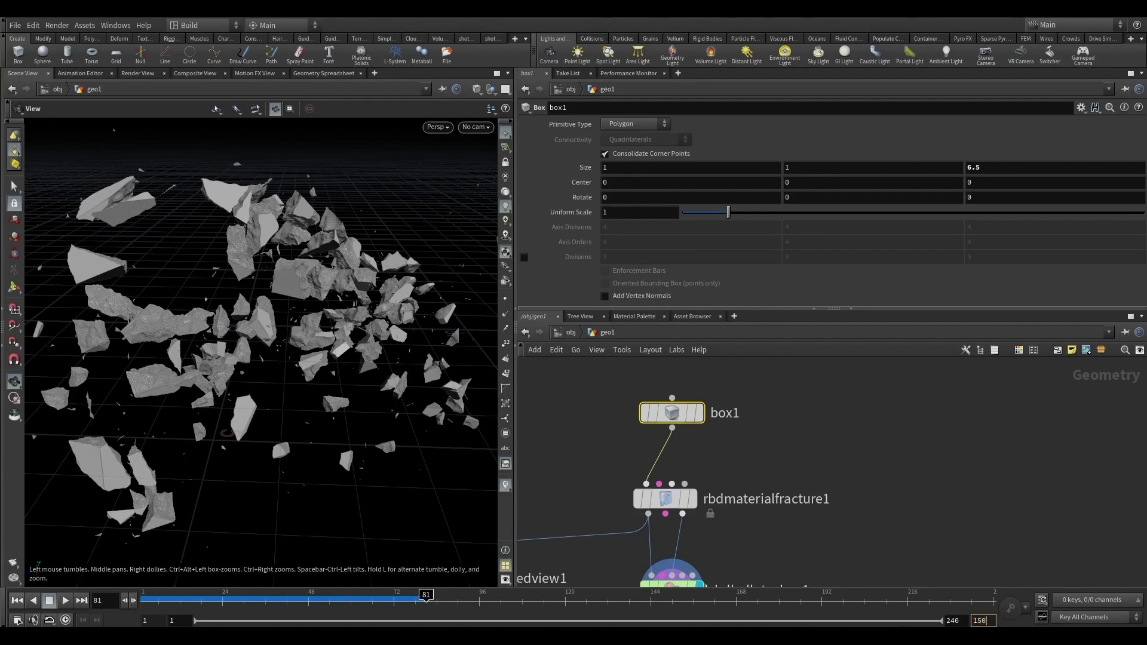
pyautogui.press('Return')
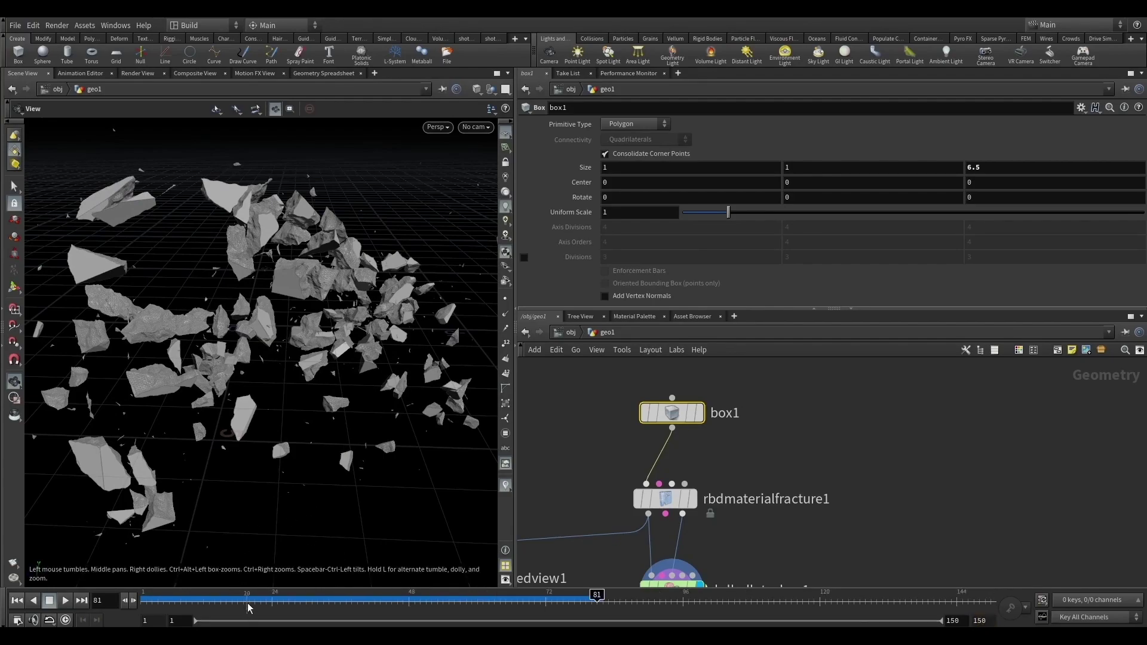
pyautogui.moveTo(248, 600); pyautogui.dragTo(97, 601)
pyautogui.click(68, 601)
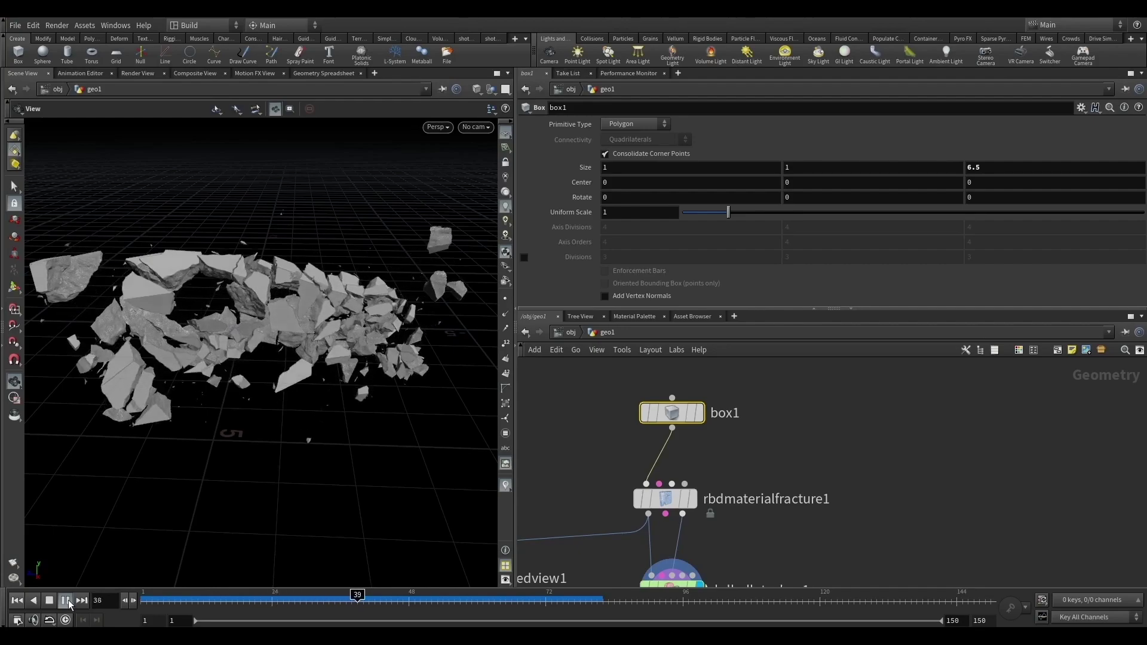
pyautogui.click(70, 599)
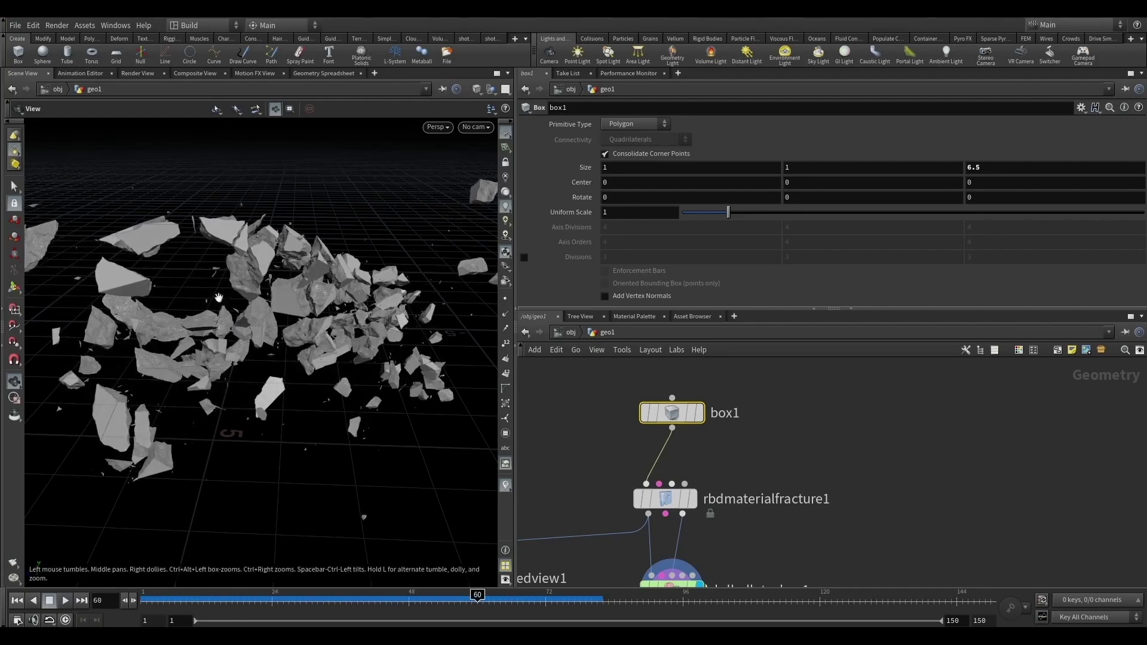
# Add a null1 node after rbdbulletsolver1 and display it to see the scattered points.
pyautogui.click(17, 601)
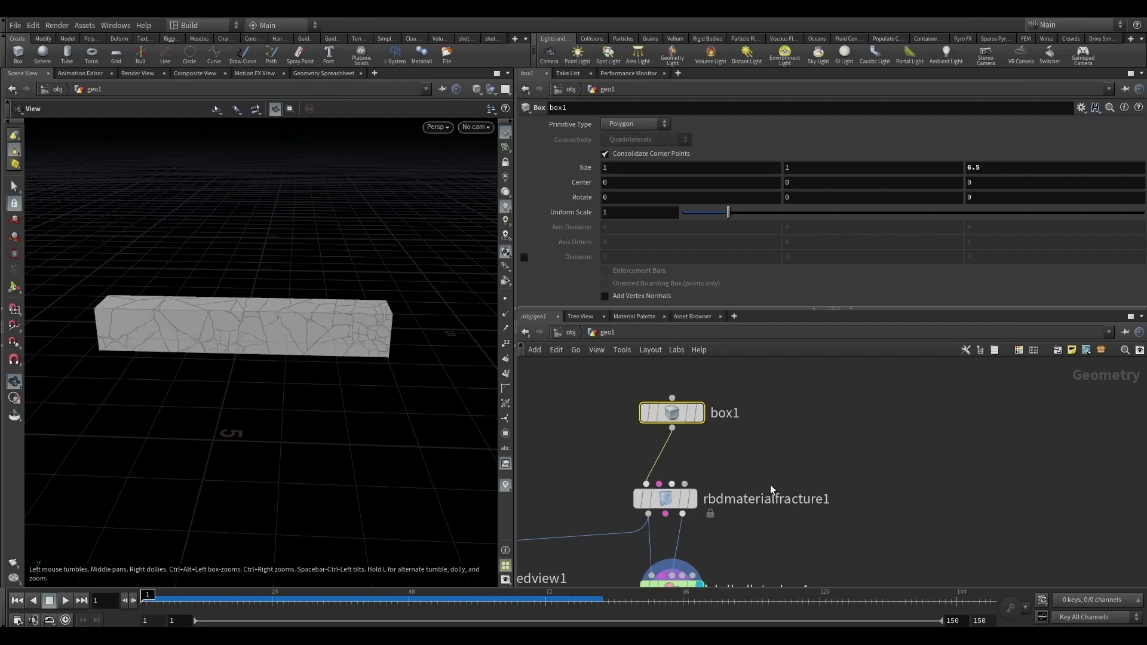
pyautogui.moveTo(713, 582); pyautogui.dragTo(717, 465, button='middle')
pyautogui.scroll(1, 717, 466)
pyautogui.click(693, 474)
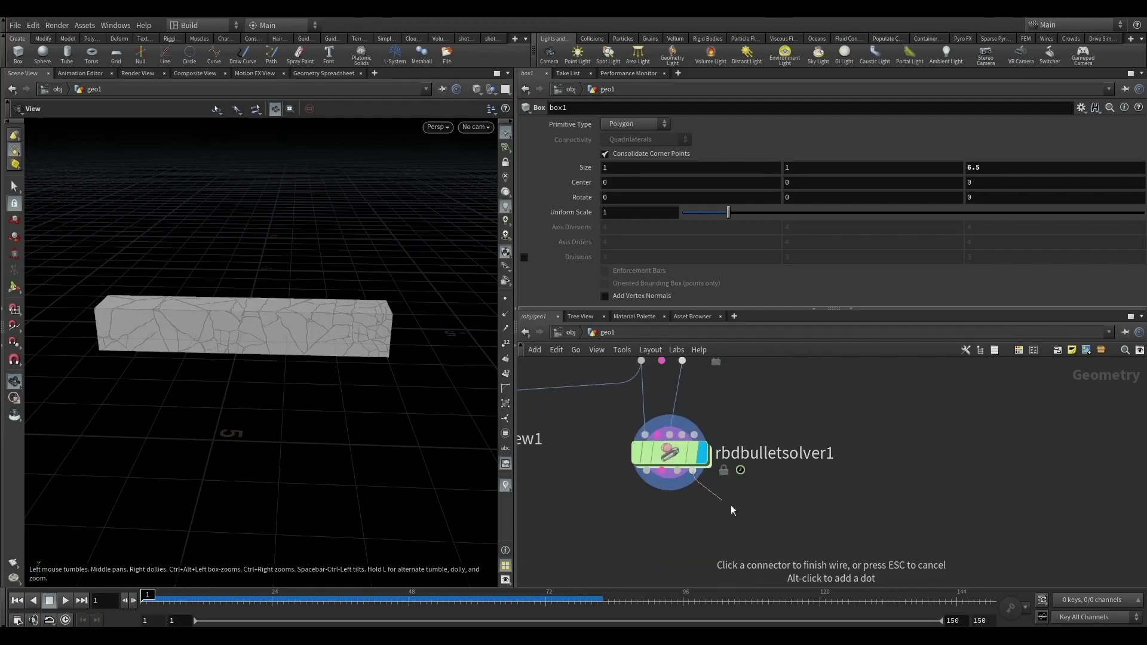
pyautogui.click(757, 509)
pyautogui.click(866, 120)
pyautogui.click(784, 535)
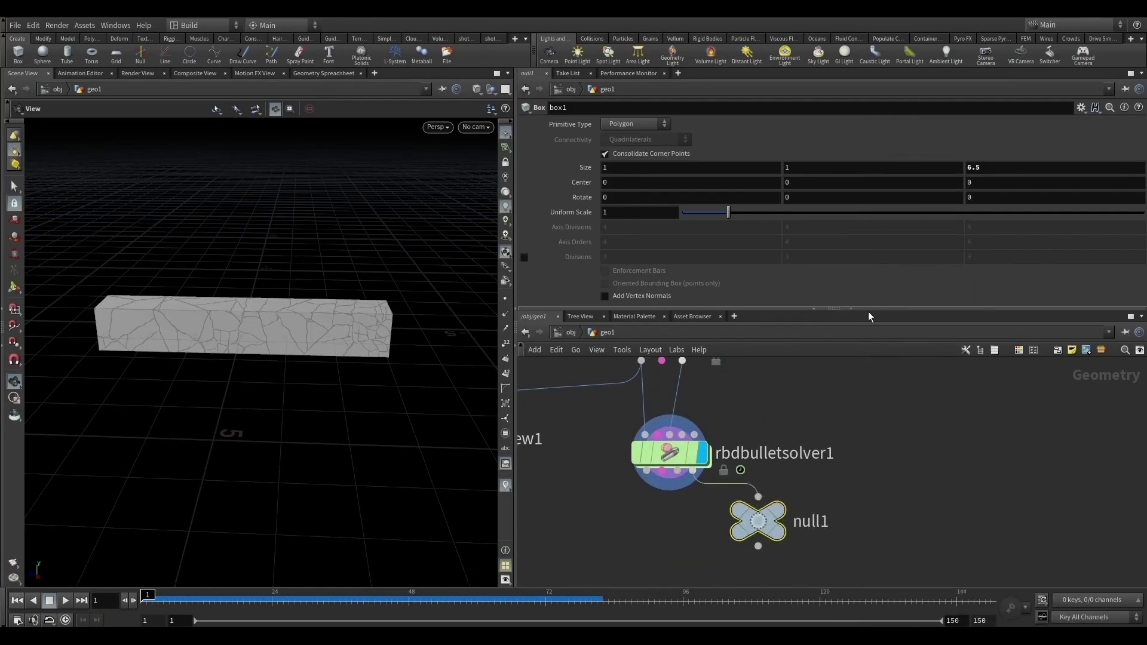
pyautogui.click(781, 535)
pyautogui.moveTo(281, 307)
pyautogui.mouseDown()
pyautogui.moveTo(327, 438)
pyautogui.moveTo(153, 615)
pyautogui.moveTo(333, 597)
pyautogui.moveTo(163, 596)
pyautogui.mouseUp()
pyautogui.moveTo(723, 572); pyautogui.dragTo(705, 479, button='middle')
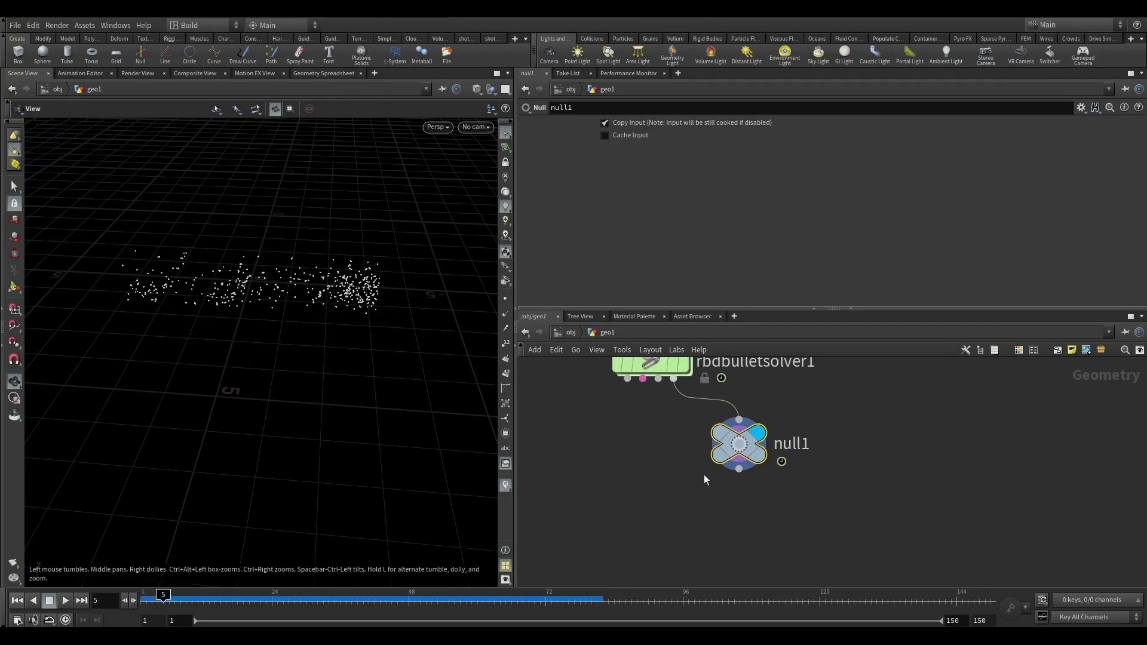
# Add a Trail node under null1 with Trail Length 50.
pyautogui.moveTo(739, 469); pyautogui.dragTo(725, 537)
pyautogui.write('tr')
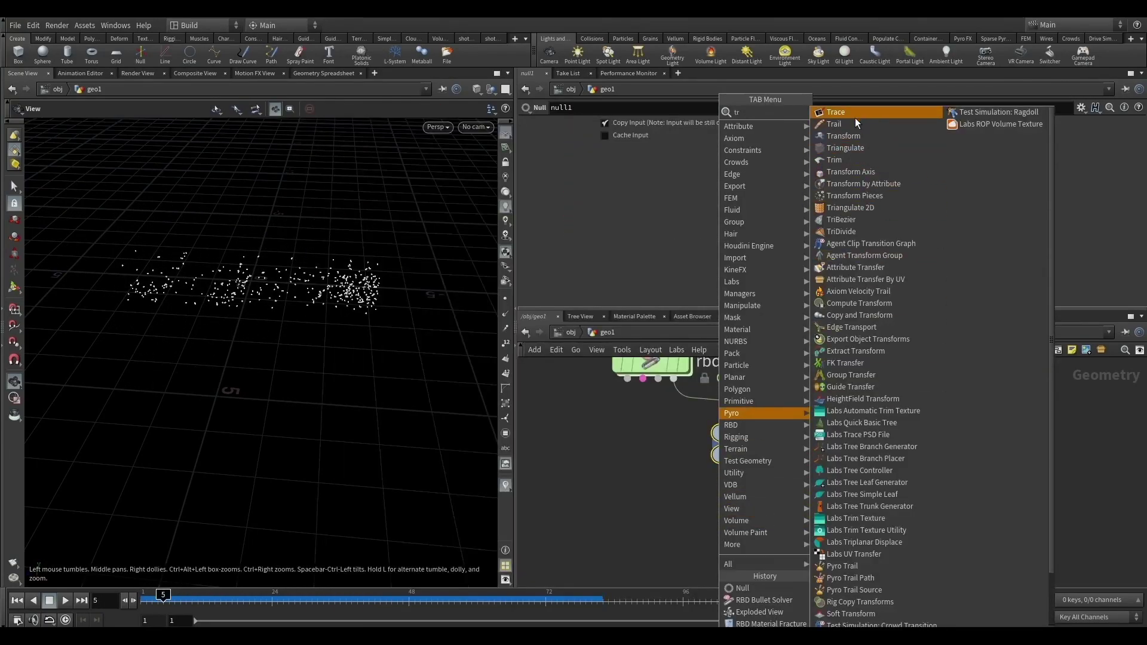
pyautogui.click(849, 124)
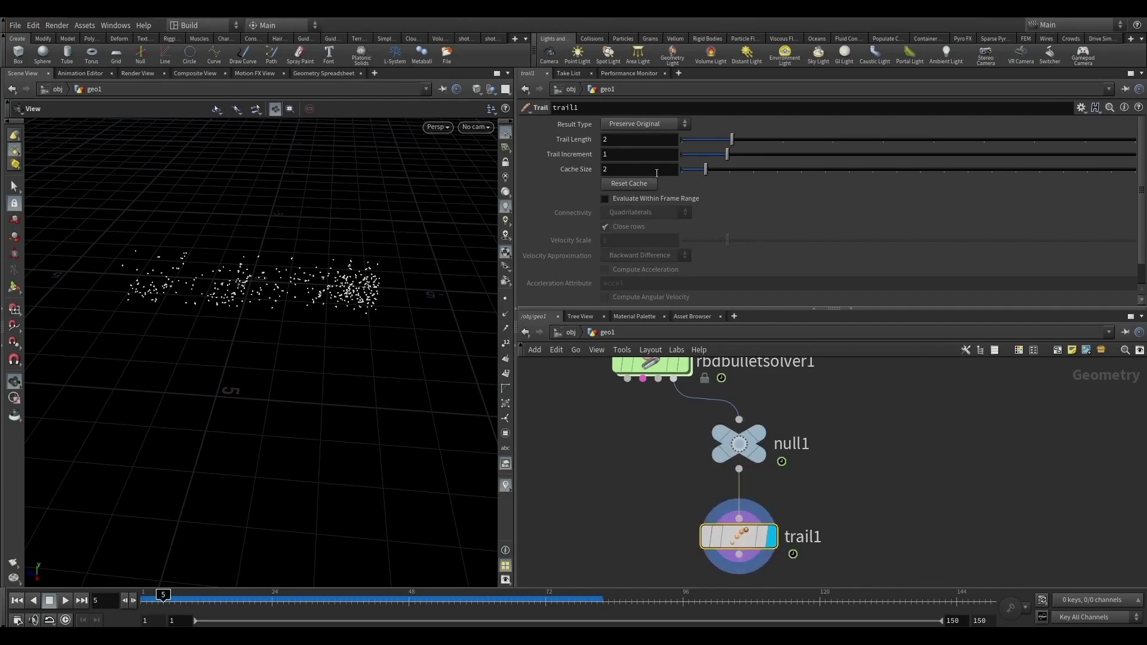
pyautogui.moveTo(551, 136); pyautogui.dragTo(553, 141, button='middle')
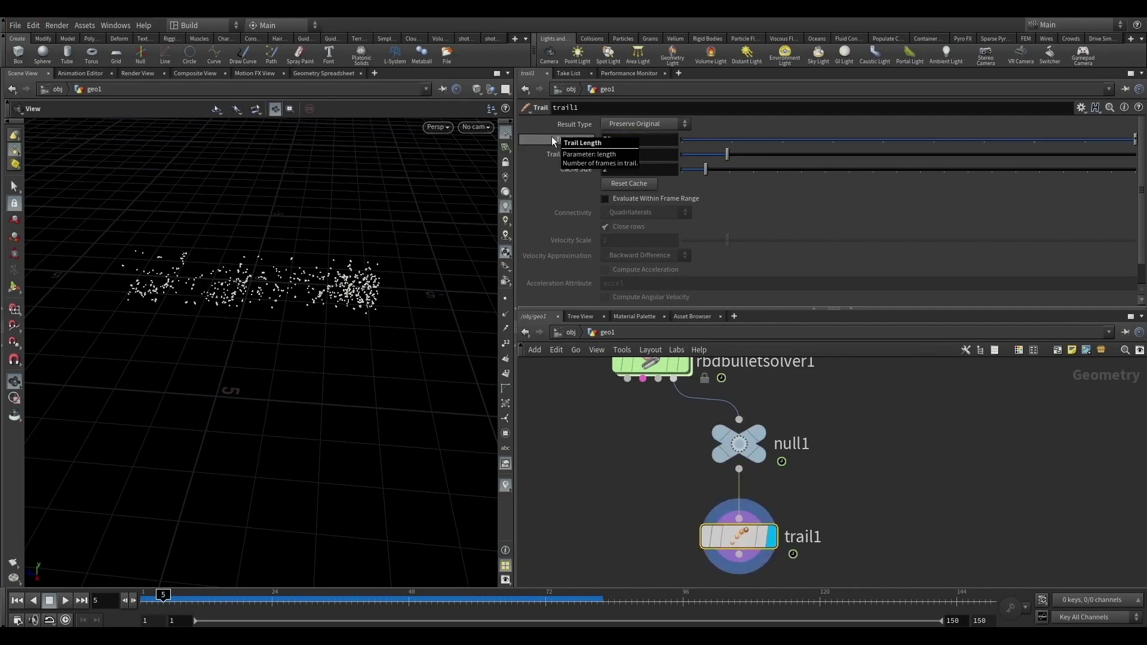
pyautogui.moveTo(197, 607); pyautogui.dragTo(350, 613)
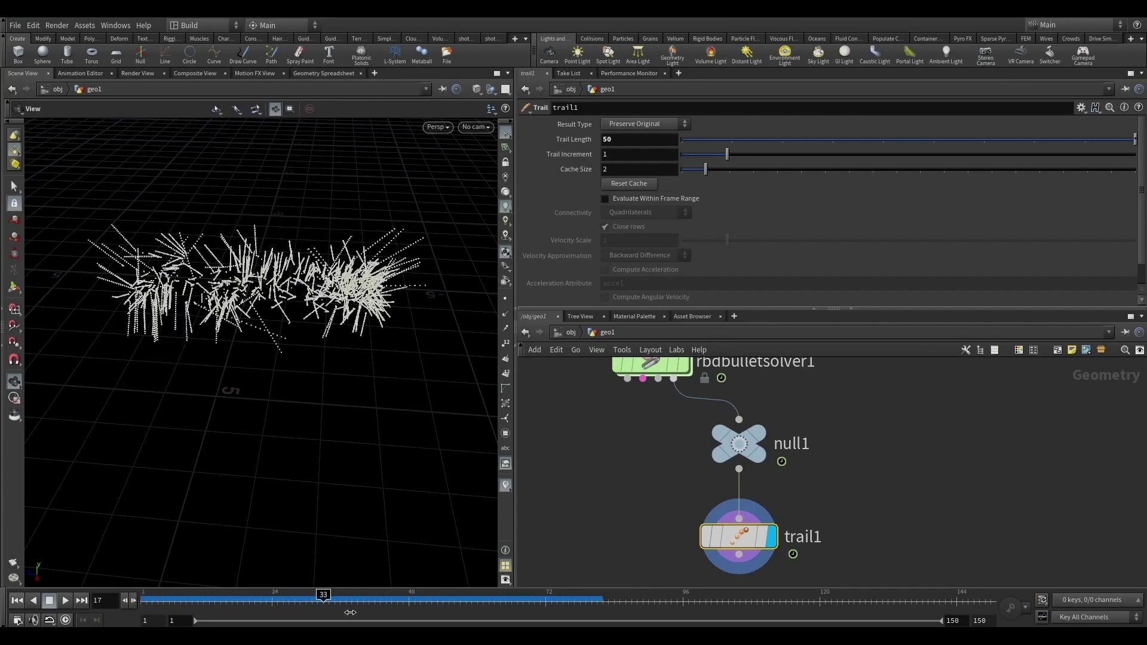
pyautogui.moveTo(350, 613); pyautogui.dragTo(164, 606)
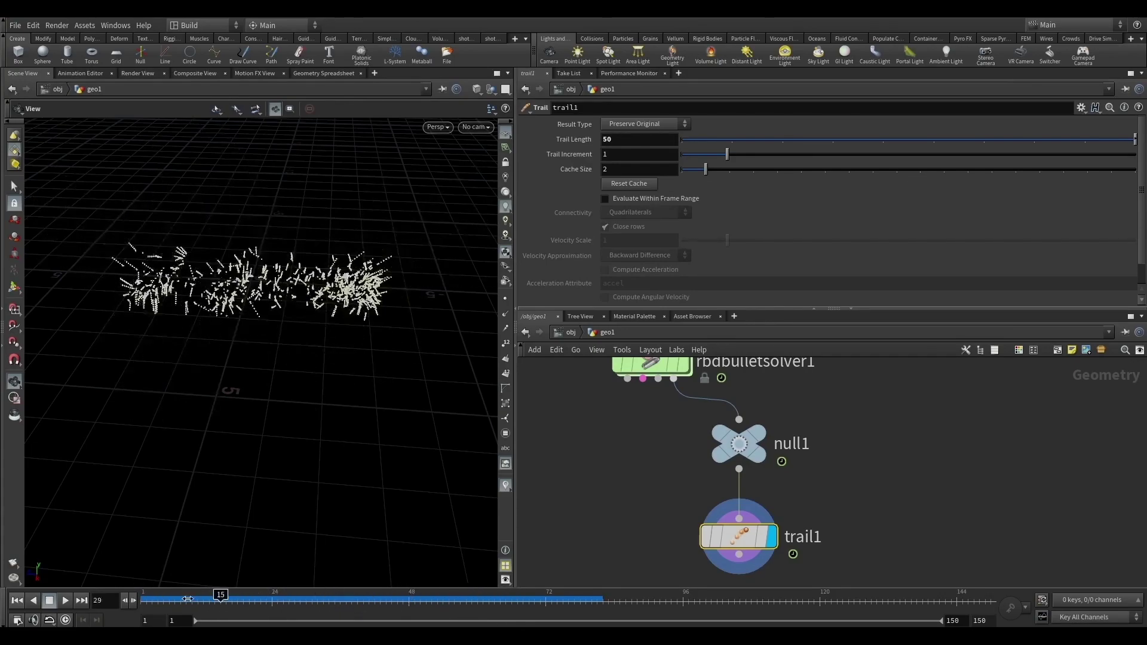
# Set the trail Result Type to Connect as Polygons and uncheck Close Rows.
pyautogui.click(632, 123)
pyautogui.click(643, 160)
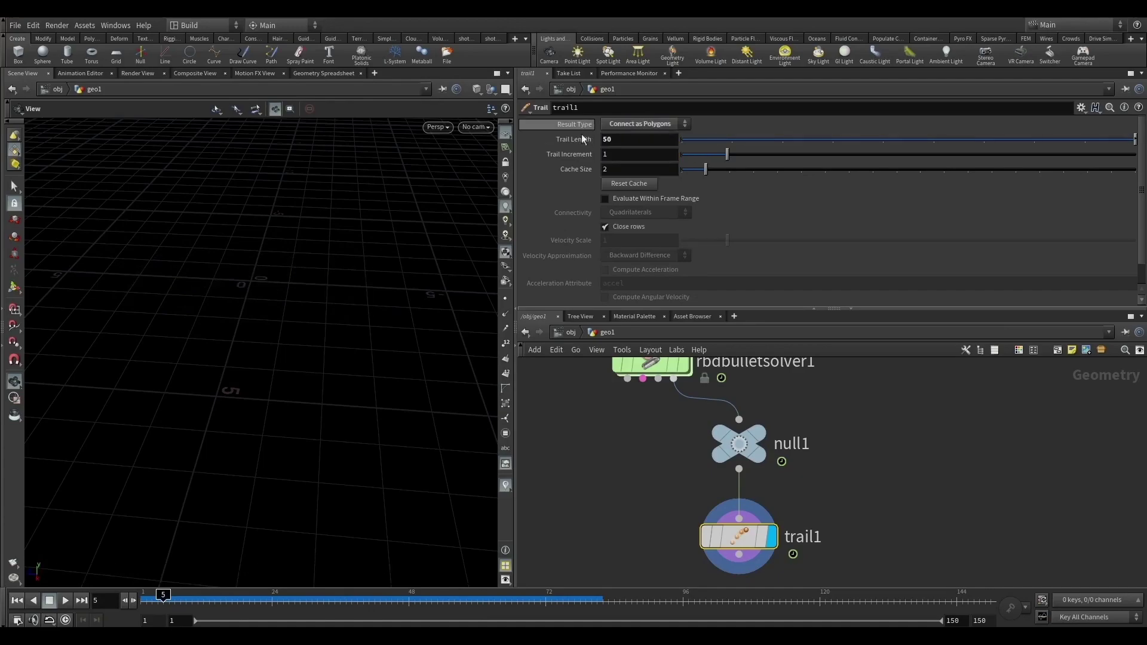
pyautogui.press('Up')
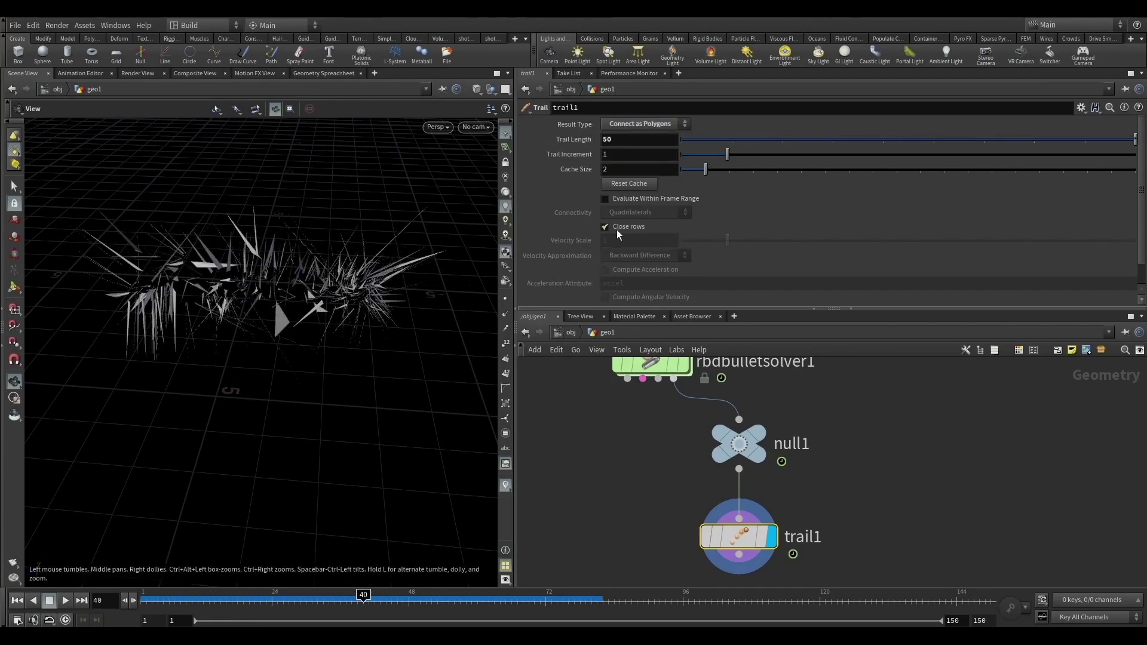
pyautogui.click(605, 227)
pyautogui.scroll(5, 299, 299)
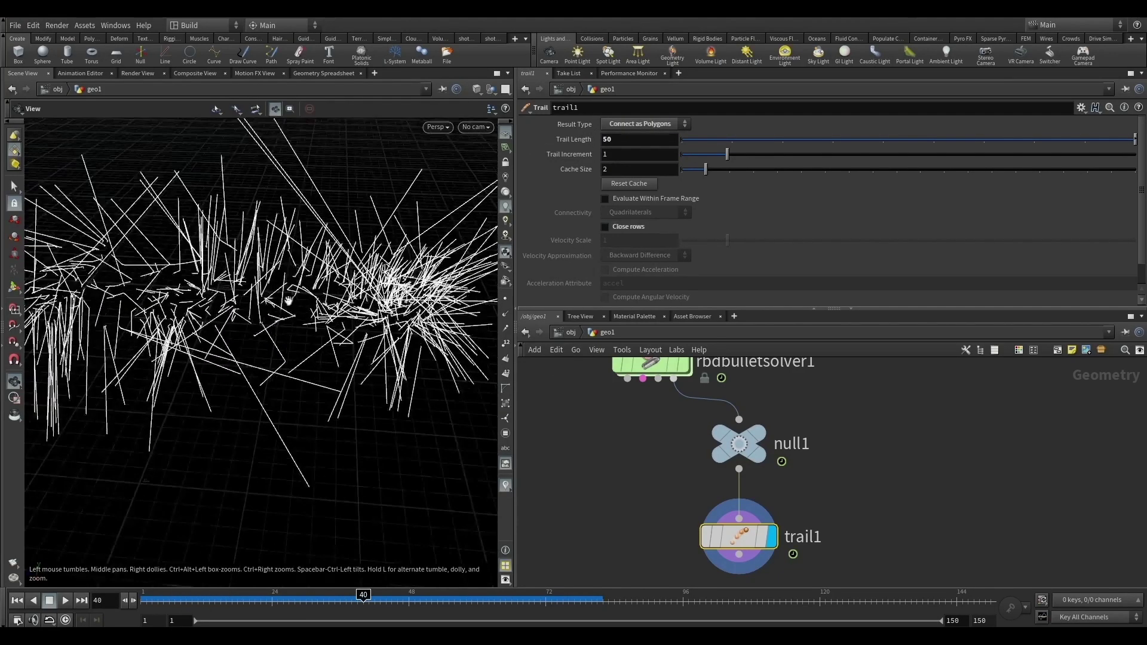
pyautogui.scroll(-2, 292, 297)
pyautogui.scroll(-3, 293, 297)
pyautogui.scroll(-3, 292, 297)
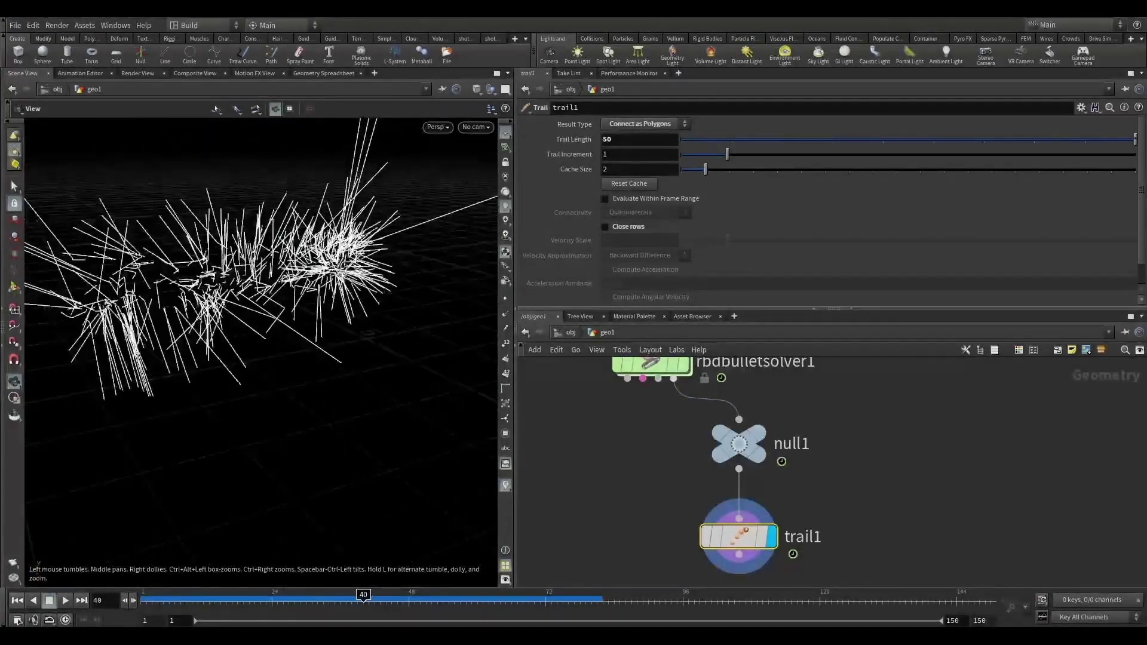
pyautogui.scroll(-2, 292, 297)
# Orbit to look down on the trails and tidy null1 and trail1 in the network.
pyautogui.moveTo(292, 297); pyautogui.dragTo(262, 358)
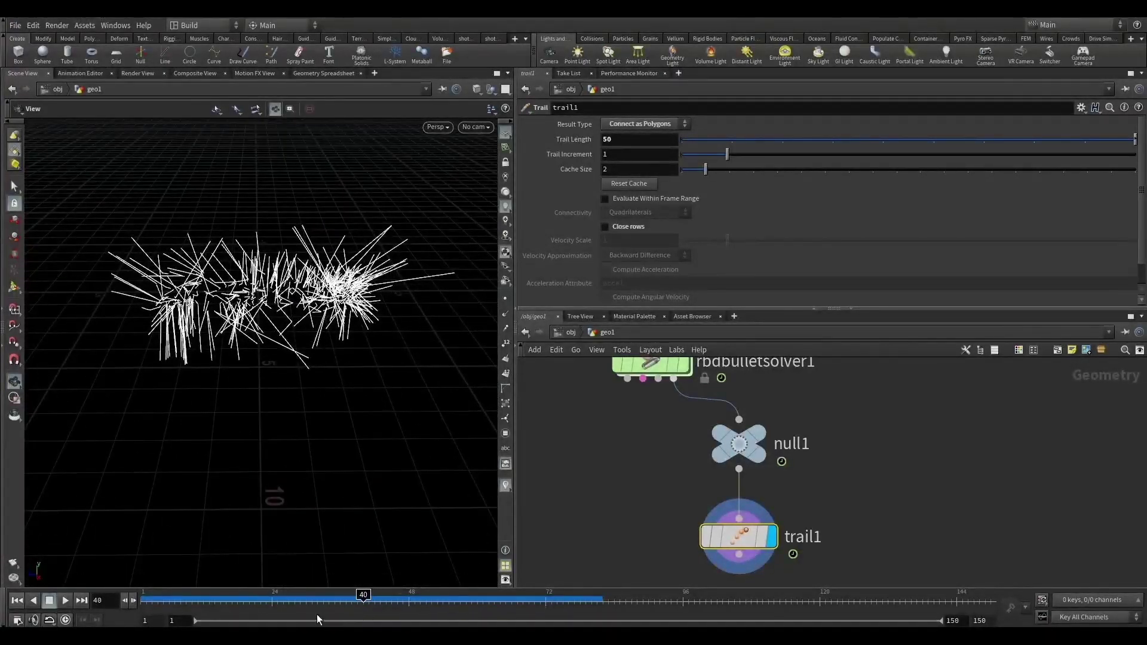
pyautogui.moveTo(363, 600); pyautogui.dragTo(142, 600)
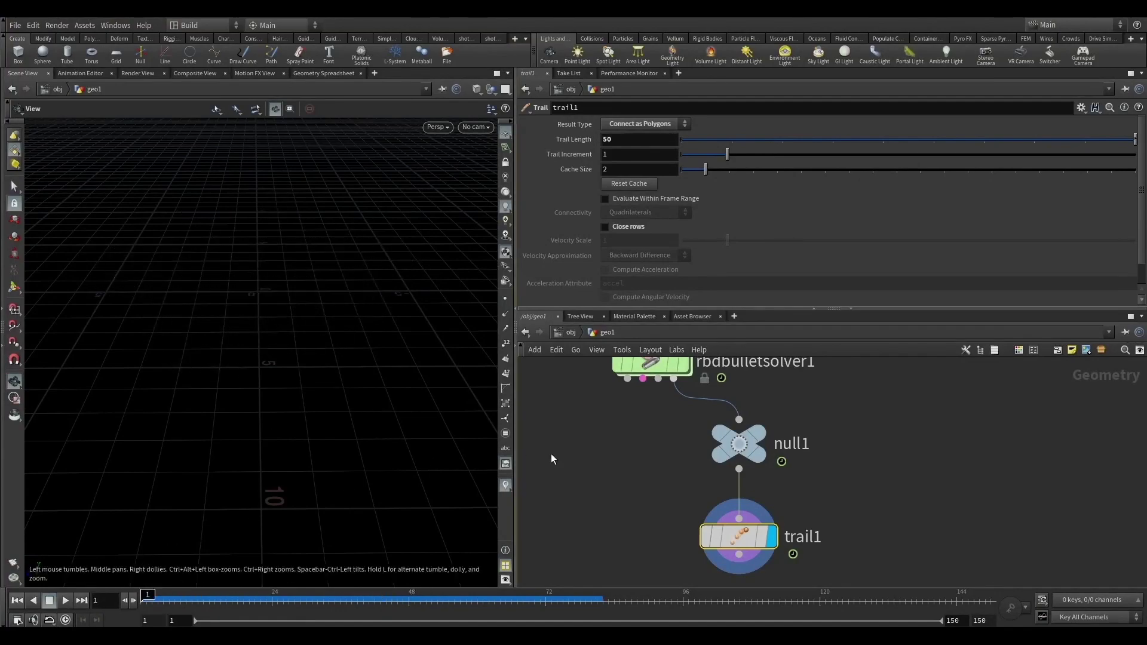
pyautogui.scroll(-3, 666, 390)
pyautogui.moveTo(715, 434); pyautogui.dragTo(710, 426)
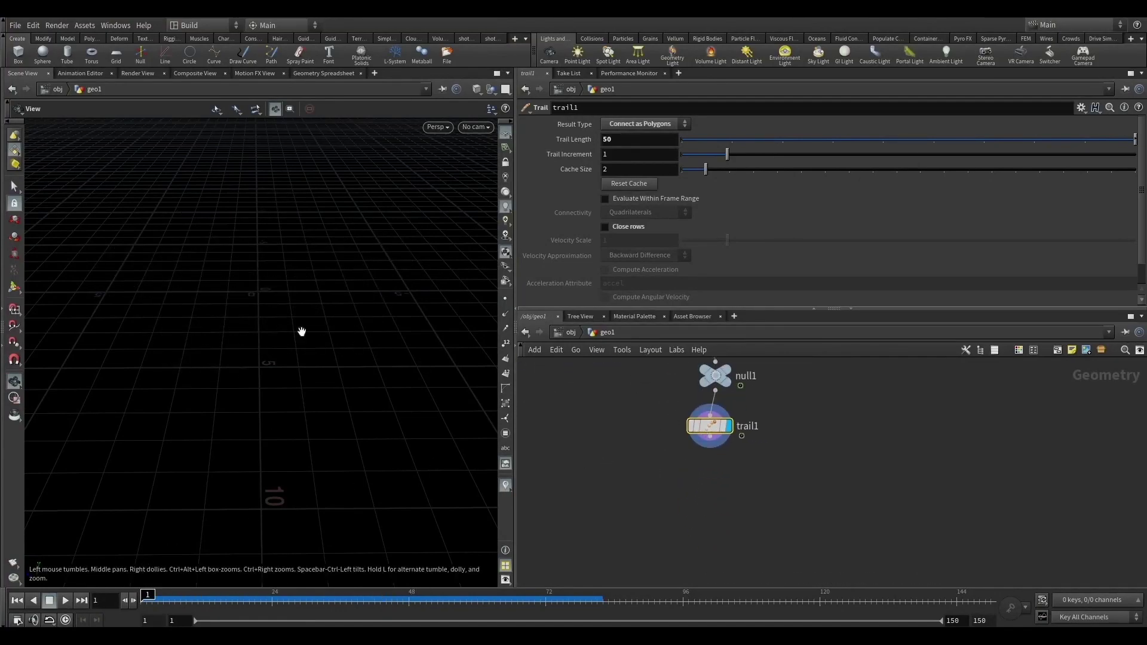
pyautogui.moveTo(661, 450); pyautogui.dragTo(613, 456, button='middle')
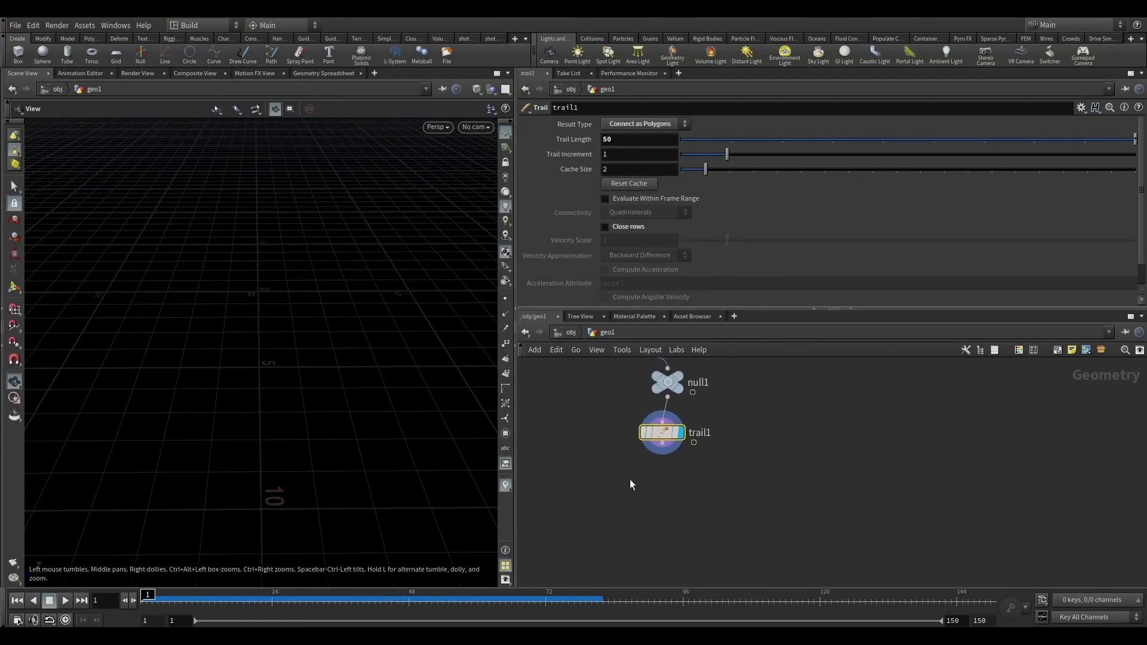
pyautogui.click(677, 438)
# Add a Time Shift node below trail1 held at frame 50 and display it.
pyautogui.press('Tab')
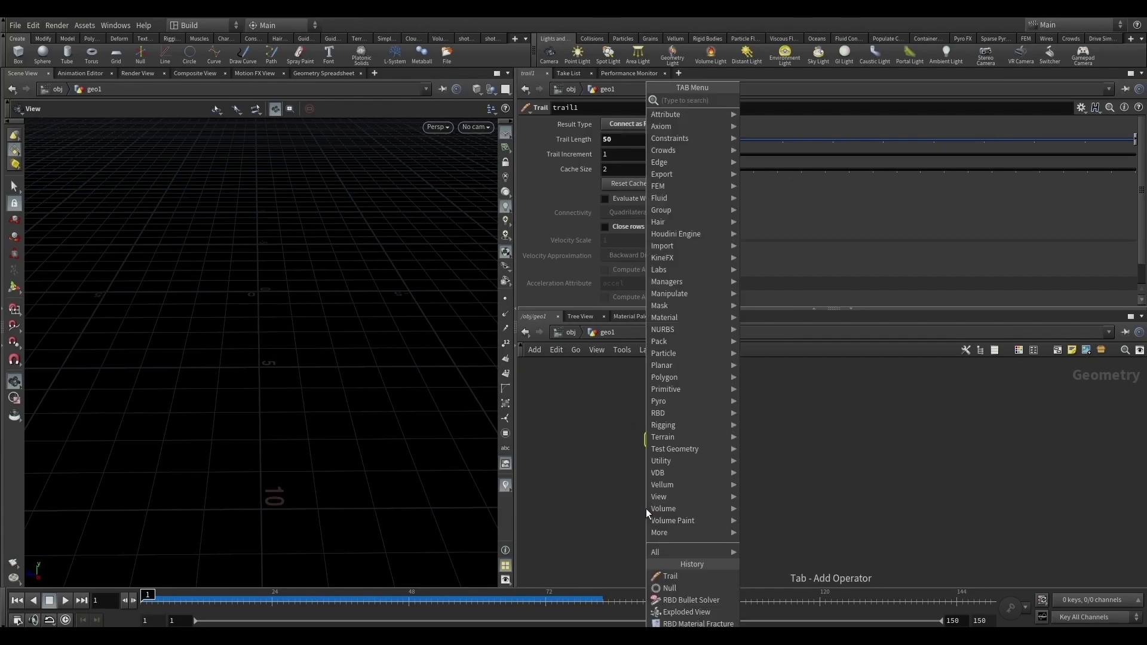
pyautogui.write('tim')
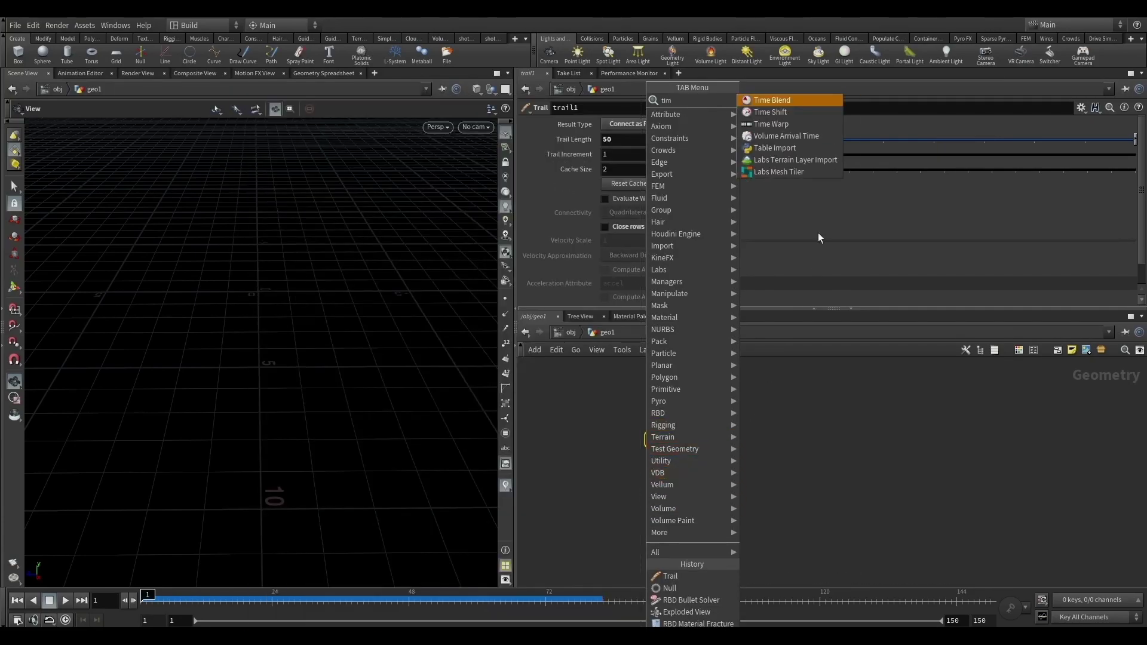
pyautogui.click(782, 114)
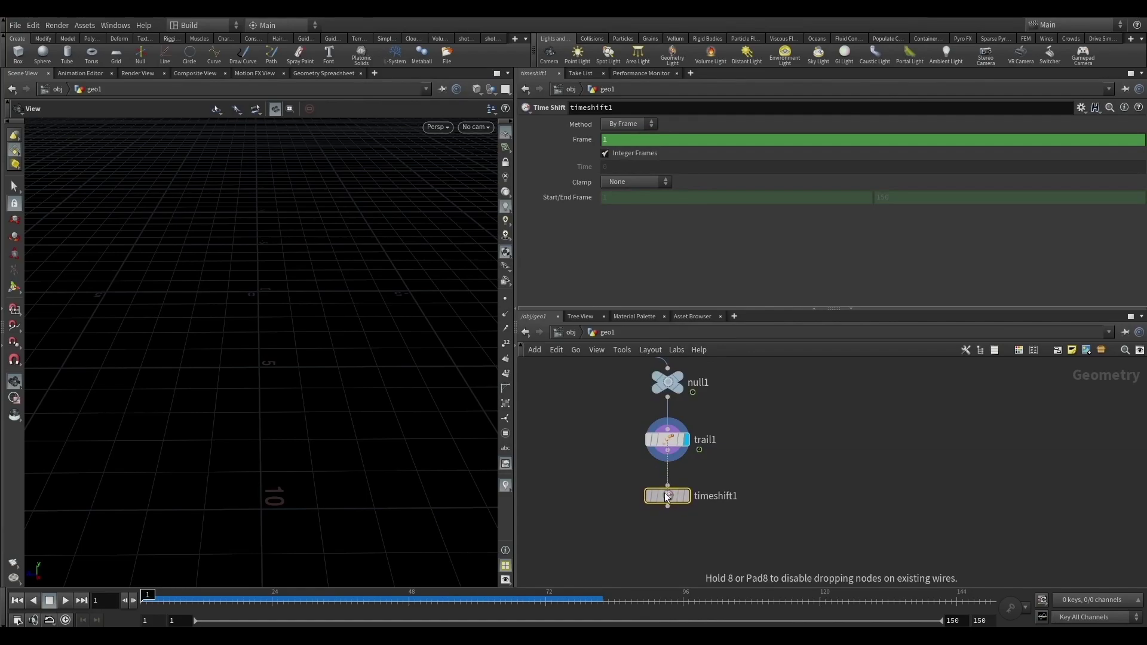
pyautogui.click(668, 496)
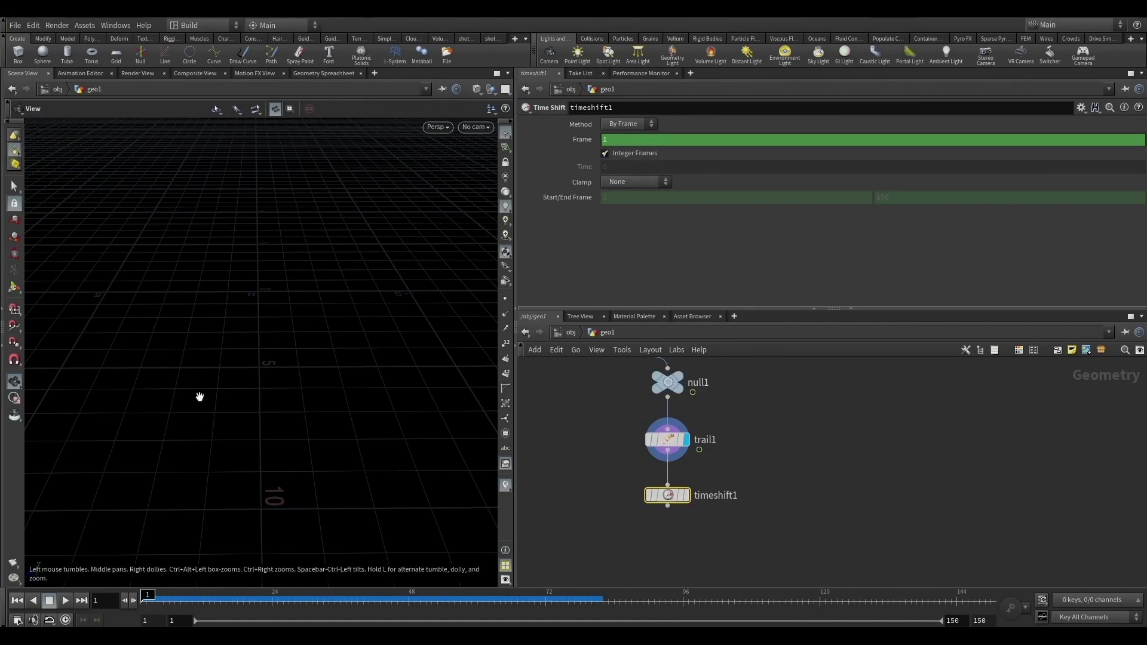
pyautogui.rightClick(630, 136)
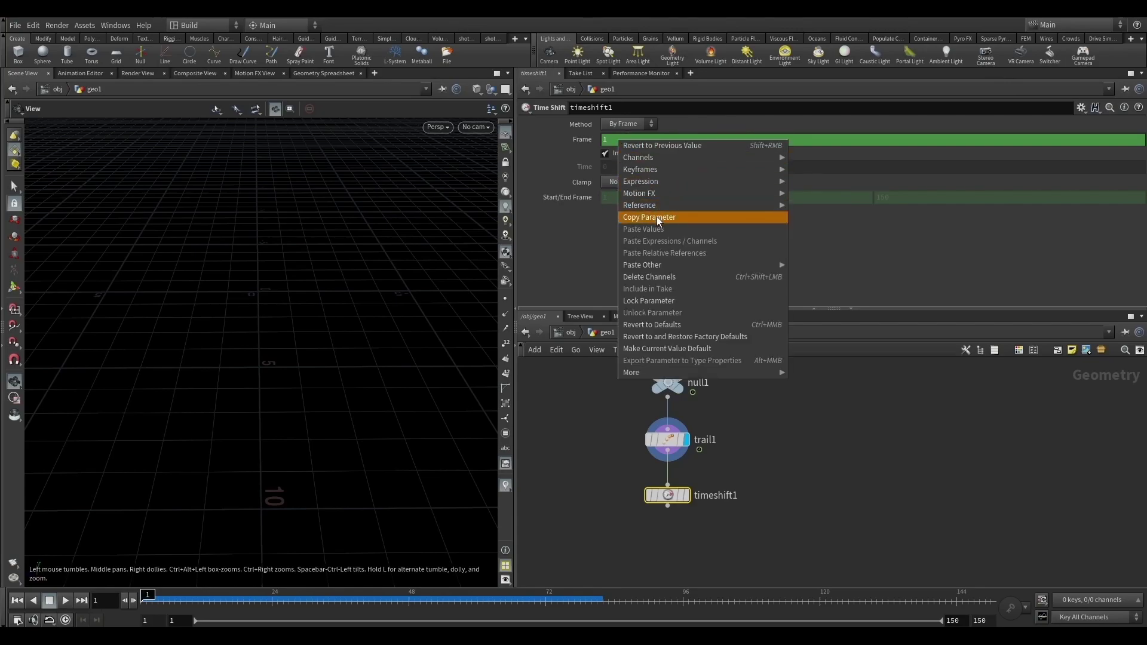
pyautogui.click(662, 278)
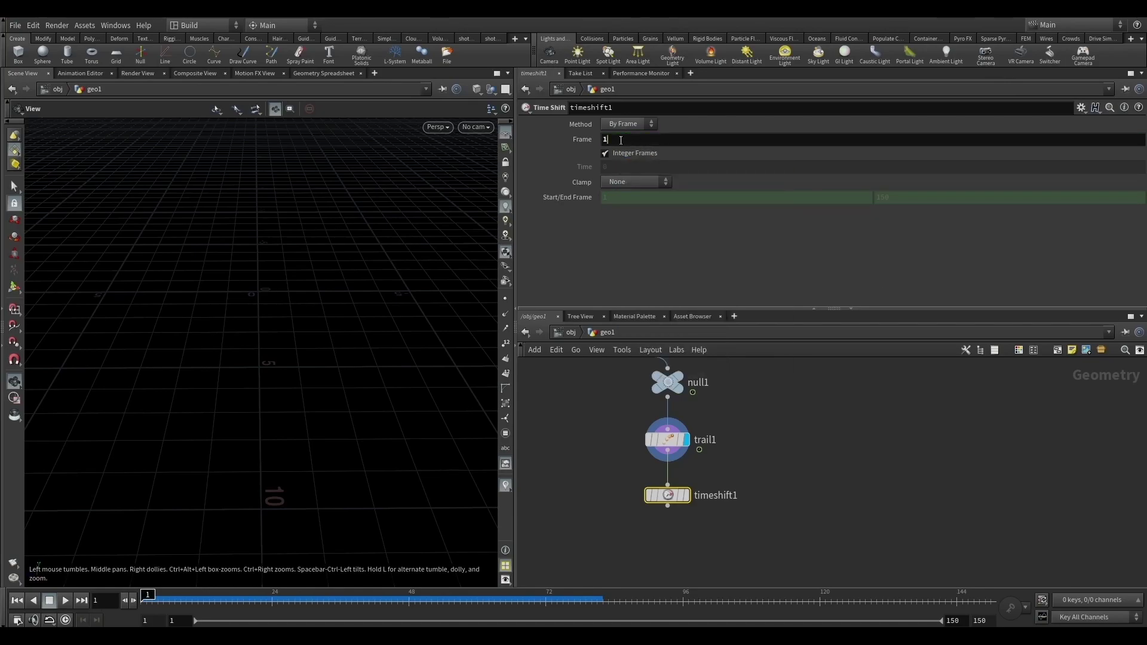
pyautogui.write('50')
pyautogui.press('Return')
pyautogui.click(687, 495)
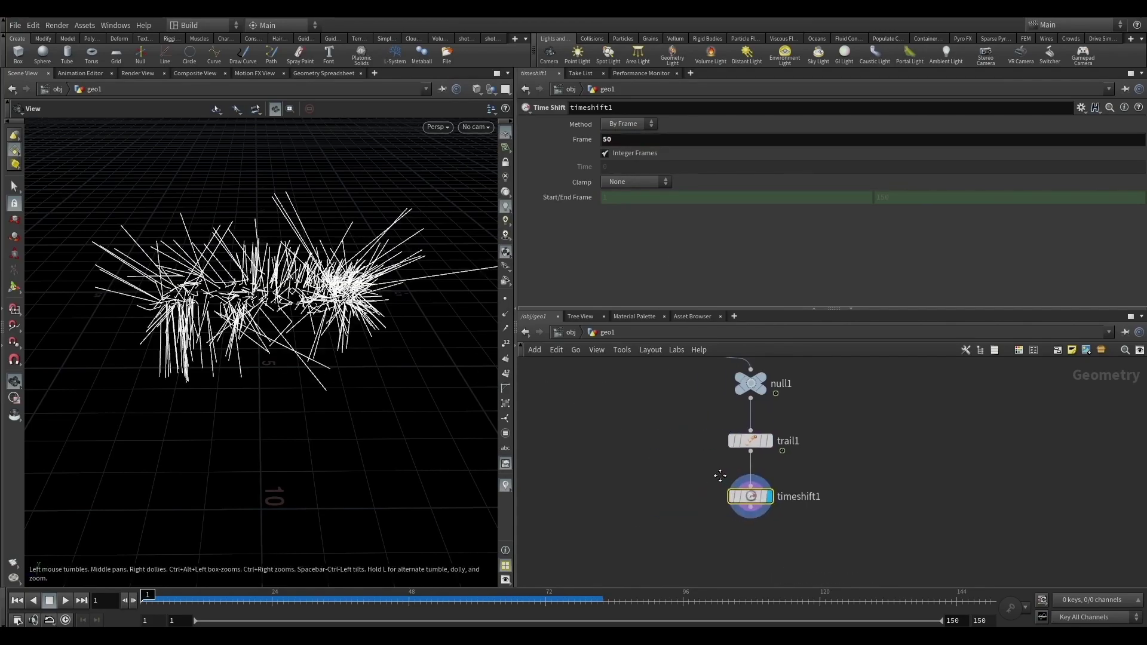
# Duplicate the Time Shift as timeshift2 and feed it from rbdbulletsolver1's output.
pyautogui.moveTo(543, 384); pyautogui.dragTo(621, 424, button='middle')
pyautogui.moveTo(841, 574); pyautogui.dragTo(846, 564, button='middle')
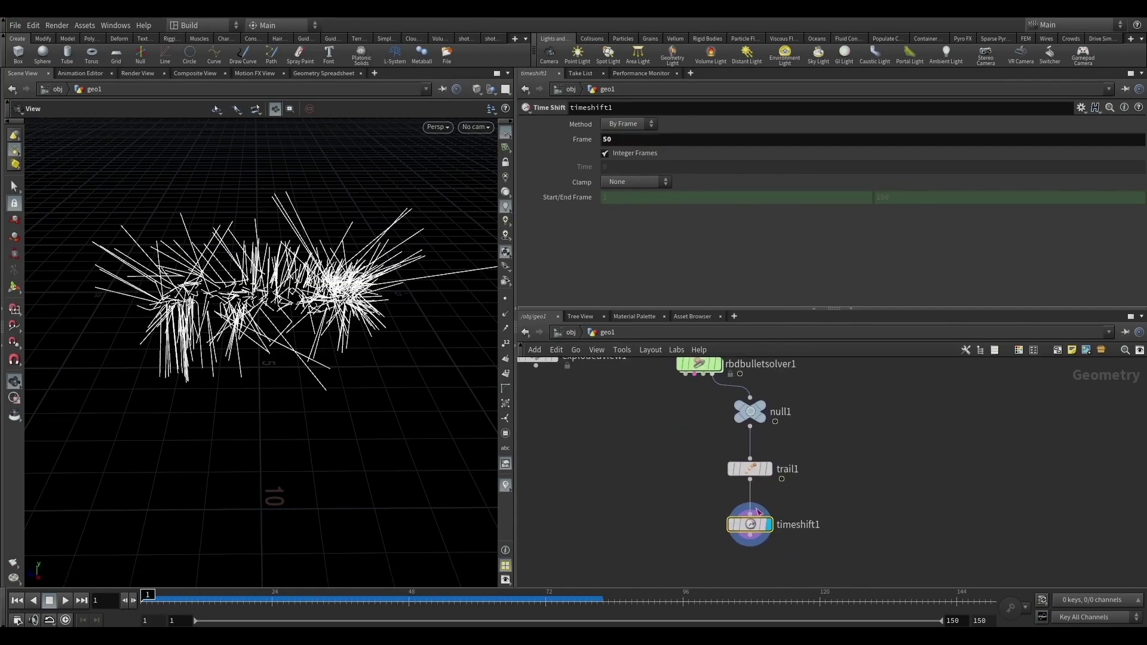
pyautogui.press('Tab')
pyautogui.press('Return')
pyautogui.click(617, 522)
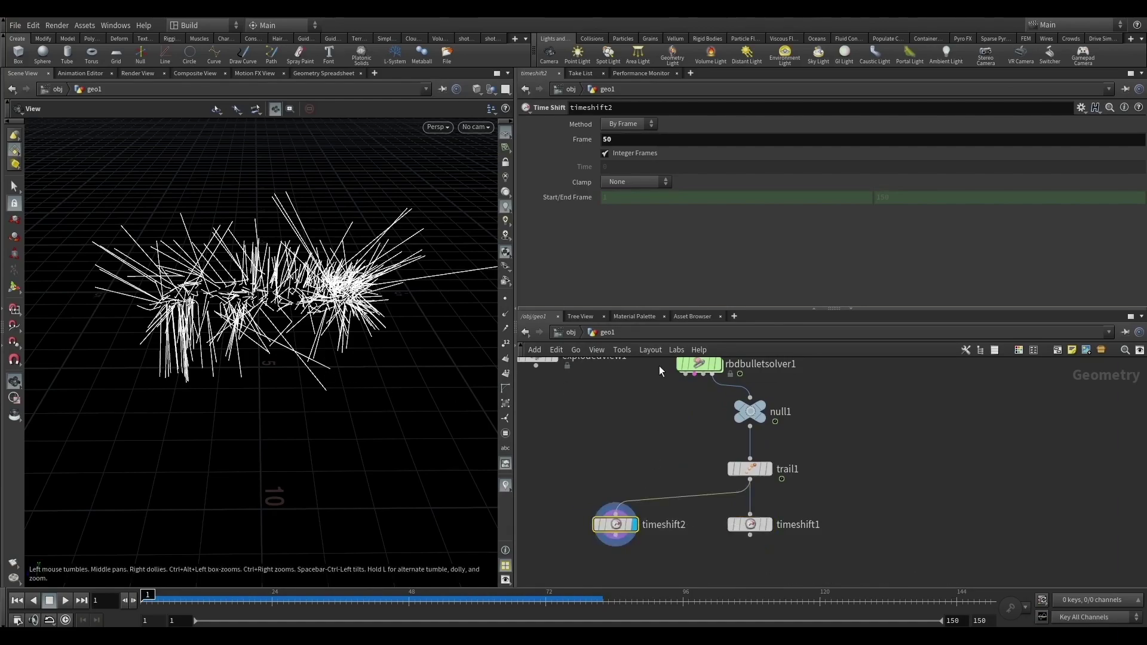
pyautogui.moveTo(710, 376); pyautogui.dragTo(604, 506)
pyautogui.click(606, 508)
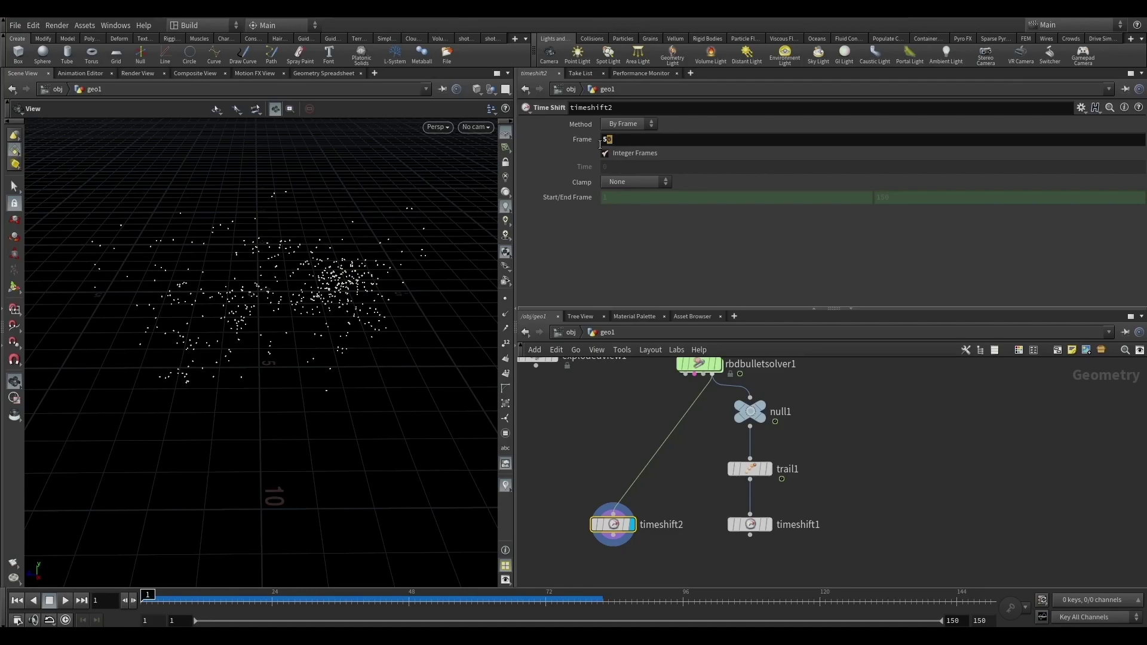
# Set timeshift2's frame to 1 and nudge timeshift1 slightly right.
pyautogui.write('1')
pyautogui.press('Return')
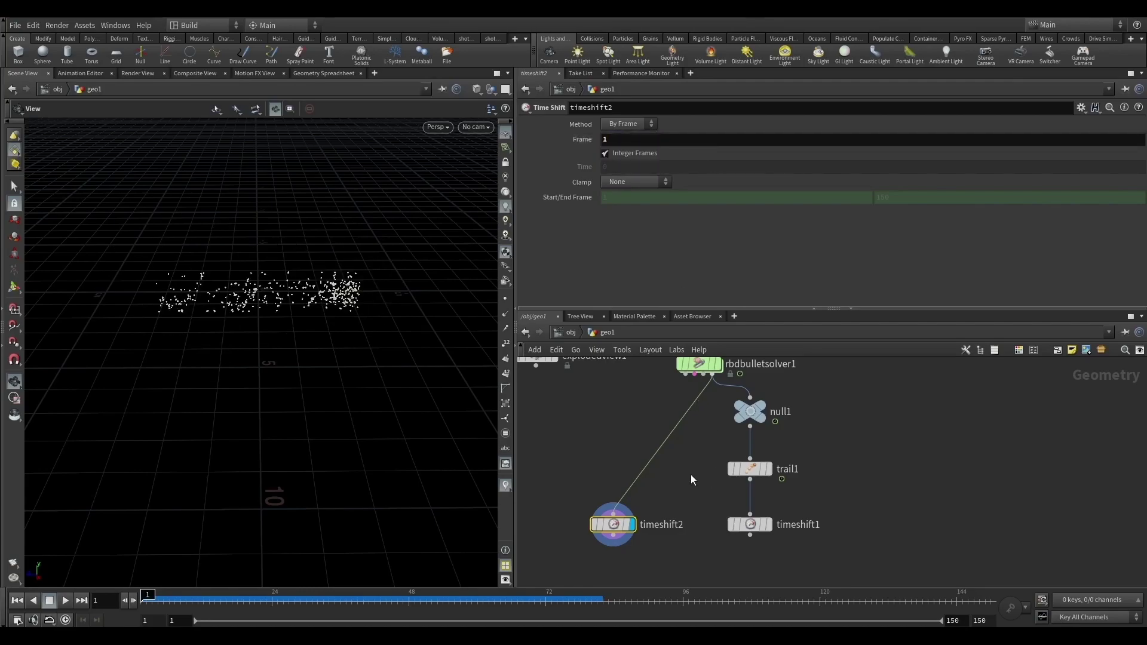
pyautogui.scroll(-3, 690, 474)
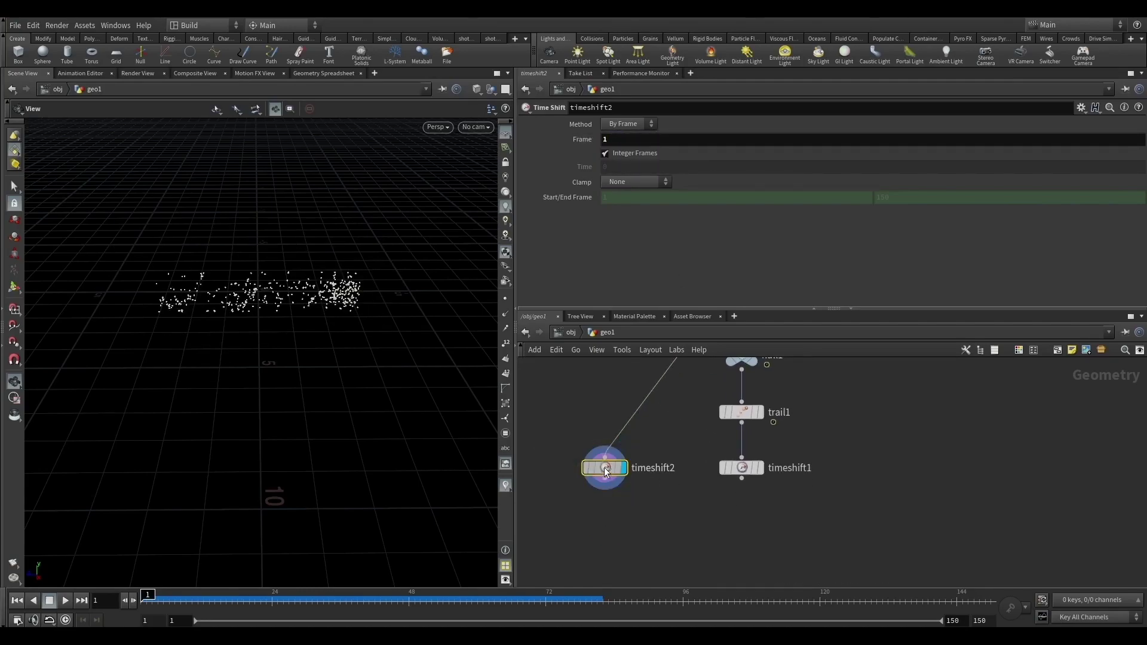
pyautogui.click(743, 468)
pyautogui.moveTo(746, 468); pyautogui.dragTo(753, 468)
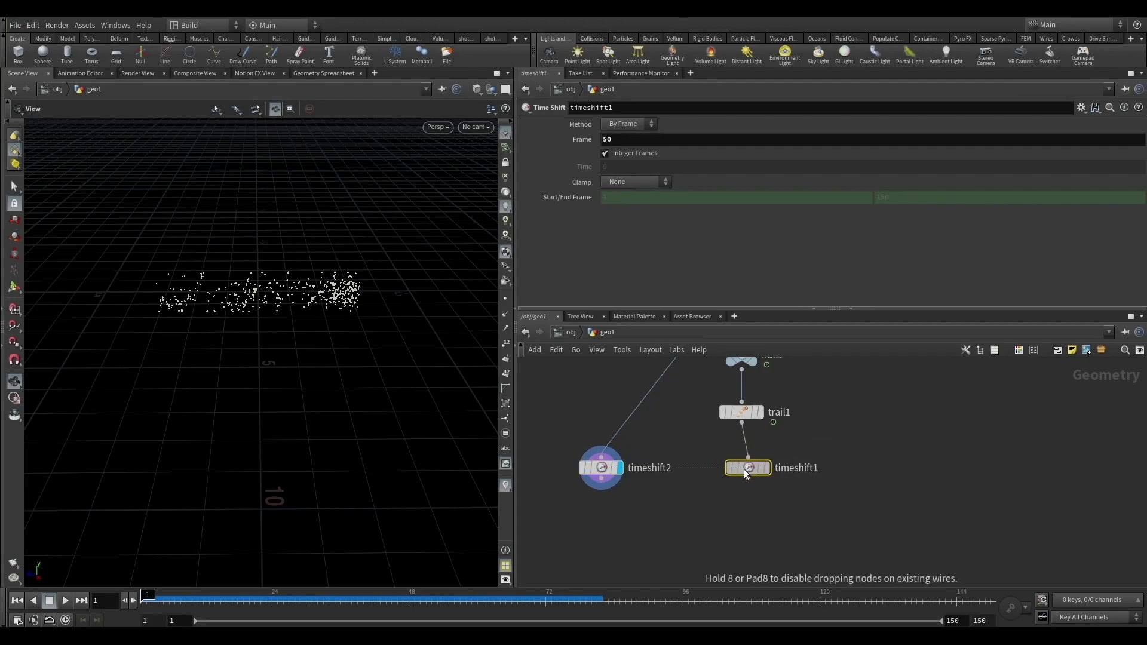
pyautogui.scroll(2, 732, 513)
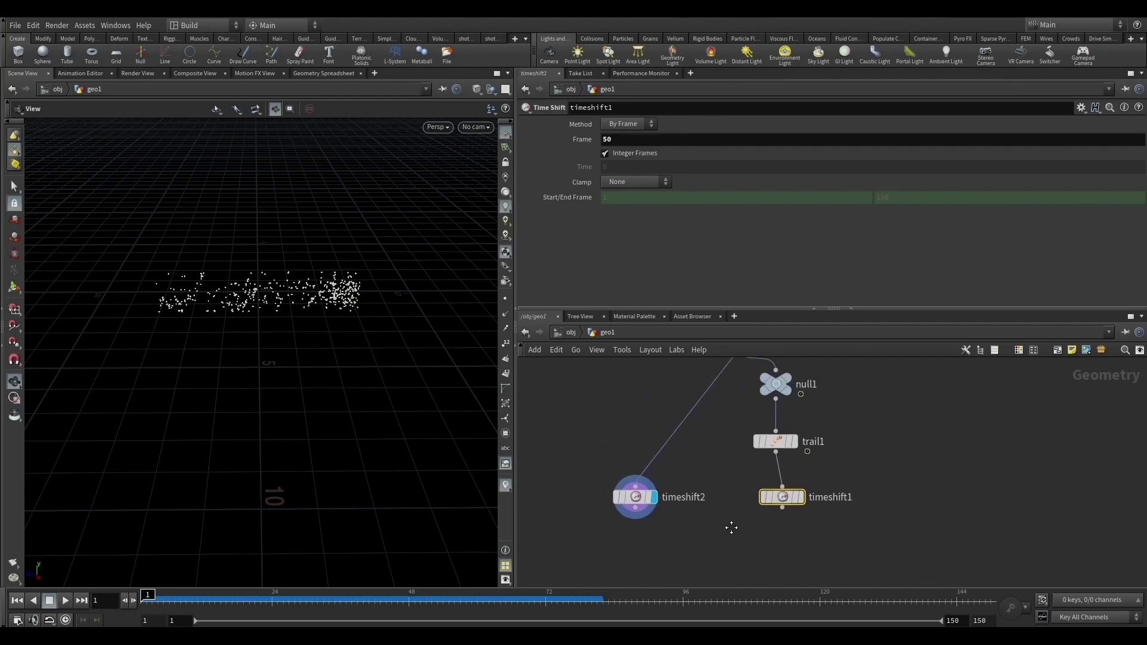
# Add an Attribute Wrangle with timeshift2 in input 1 and timeshift1 in input 2.
pyautogui.scroll(-3, 687, 534)
pyautogui.press('Tab')
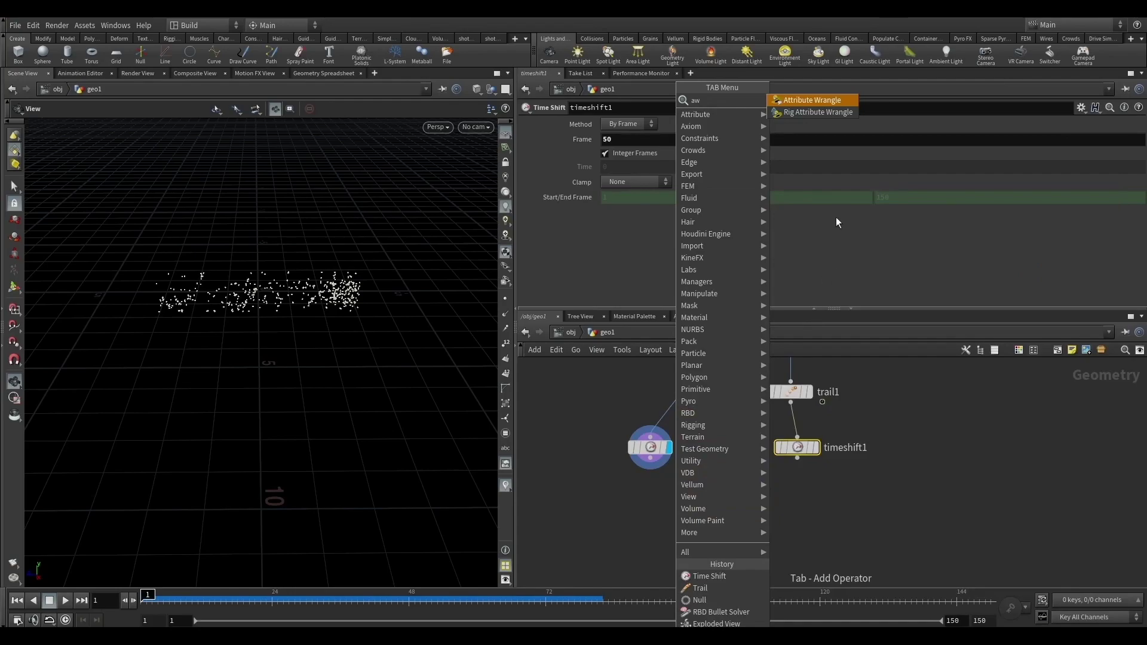
pyautogui.click(815, 102)
pyautogui.click(731, 534)
pyautogui.moveTo(650, 469); pyautogui.dragTo(717, 520)
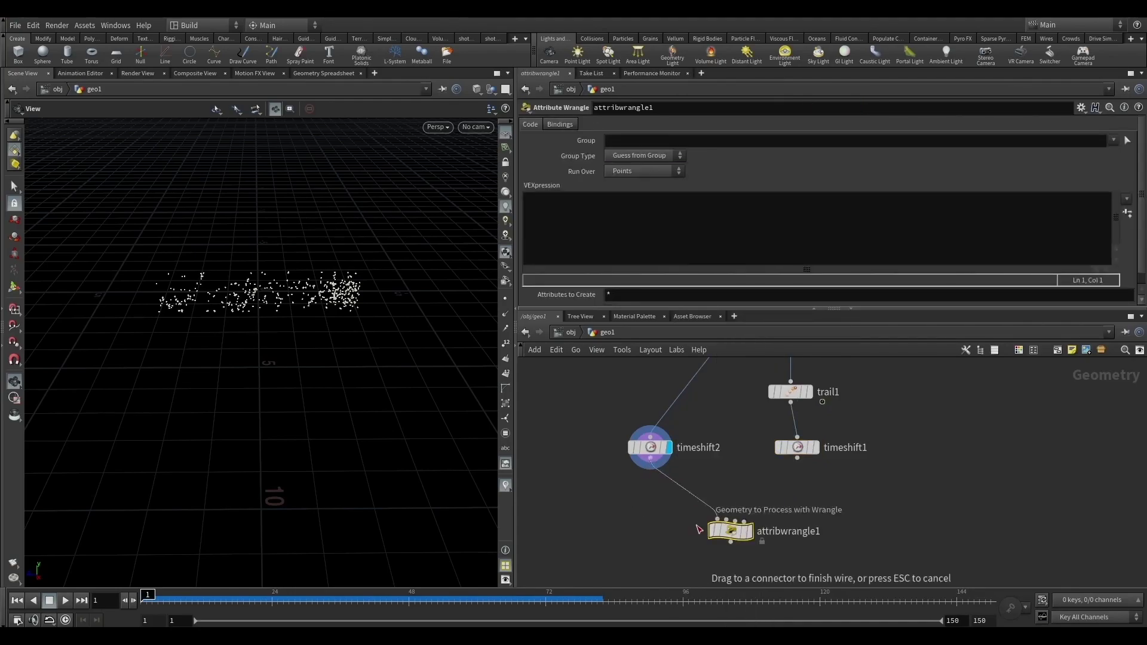
pyautogui.moveTo(798, 459); pyautogui.dragTo(732, 512)
pyautogui.click(751, 531)
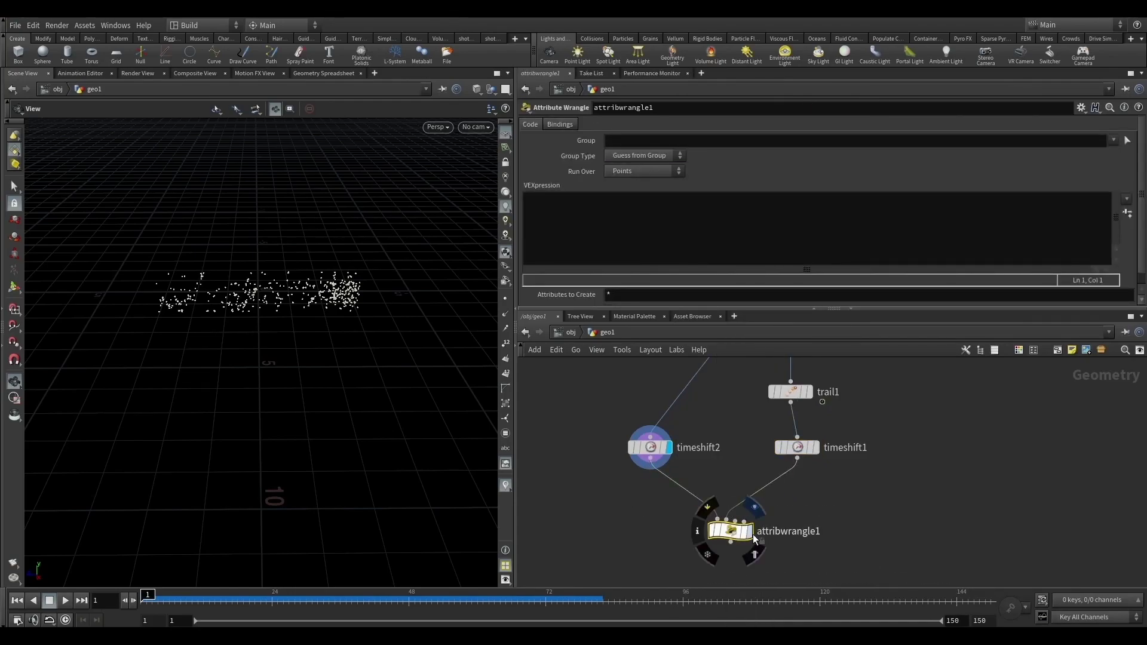
pyautogui.scroll(-2, 812, 471)
pyautogui.moveTo(697, 495); pyautogui.dragTo(690, 490)
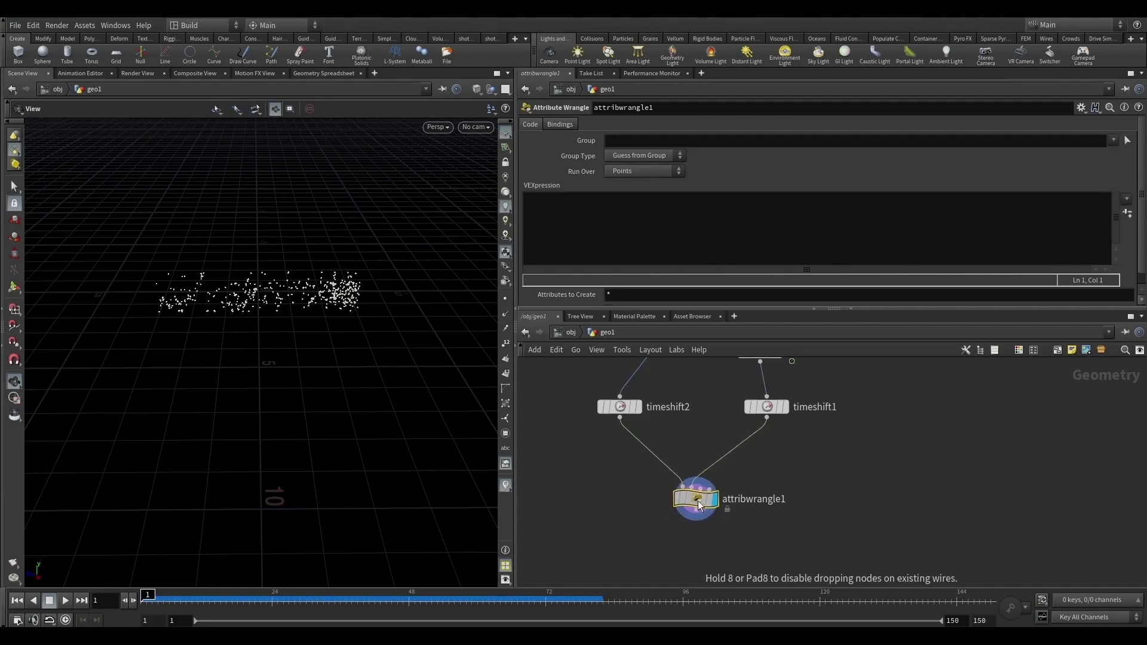
# Begin the VEX with a 'float end=' line and a 'float frame' line, fixing the float typo.
pyautogui.click(556, 200)
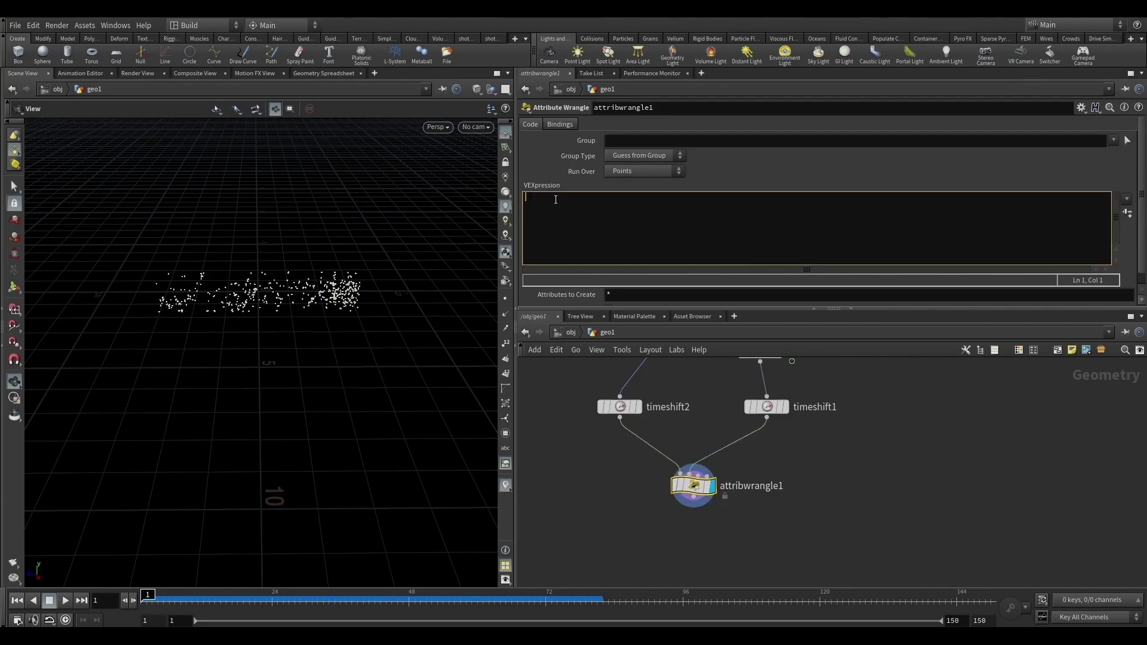
pyautogui.write('float ')
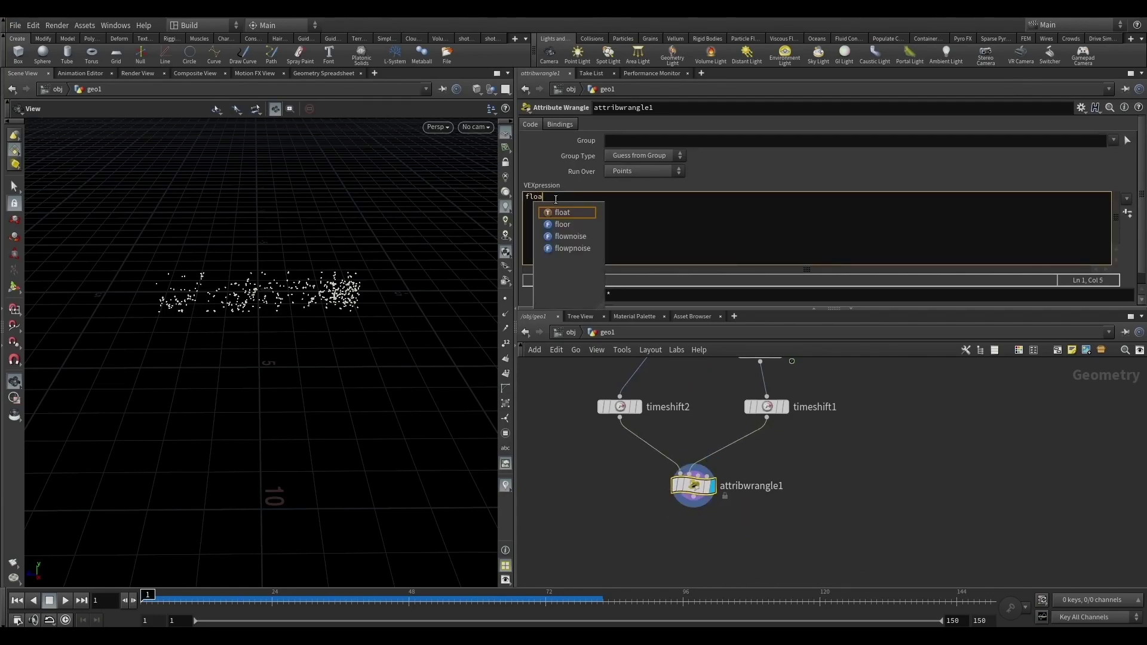
pyautogui.write('en')
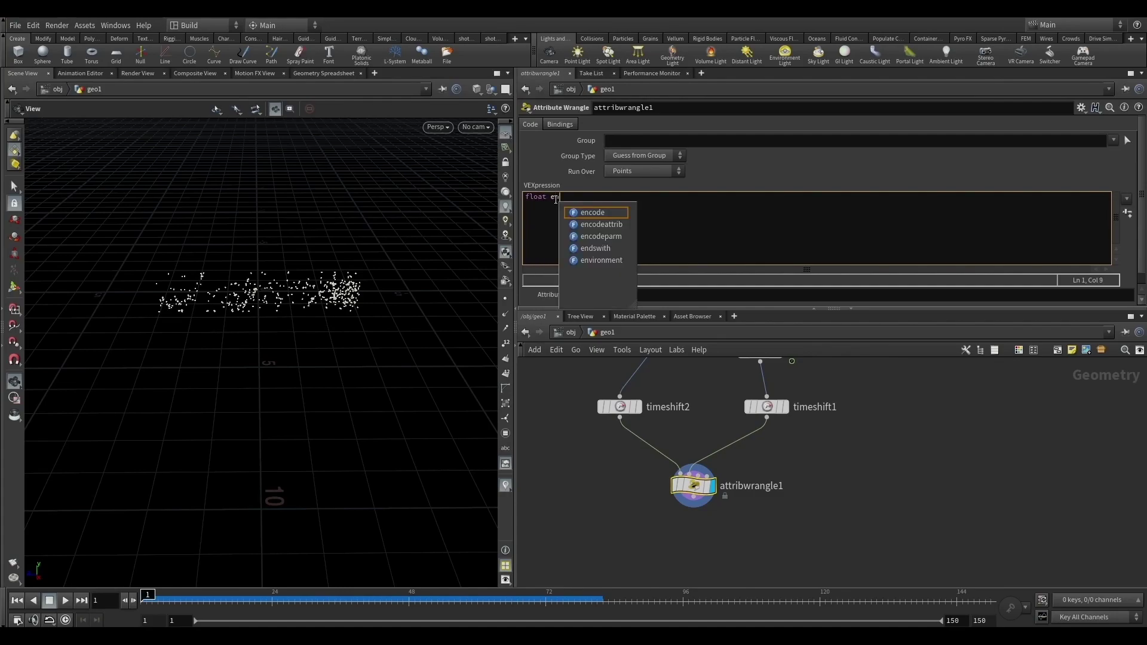
pyautogui.write('d=50;')
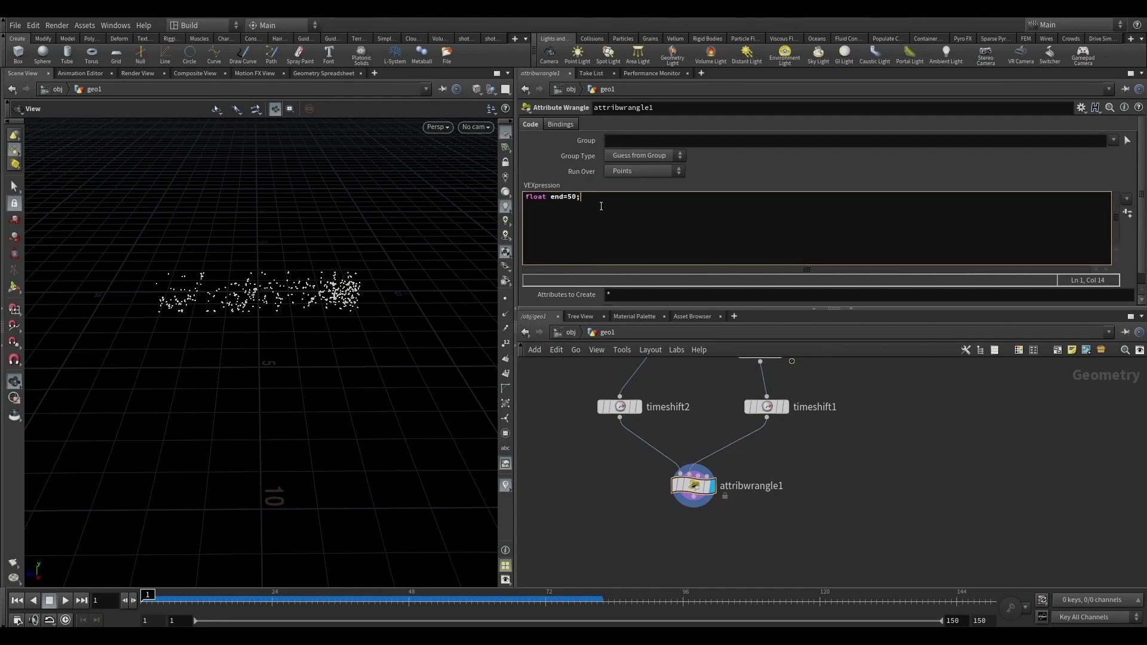
pyautogui.press('Return')
pyautogui.write('f')
pyautogui.write('la')
pyautogui.write('fra')
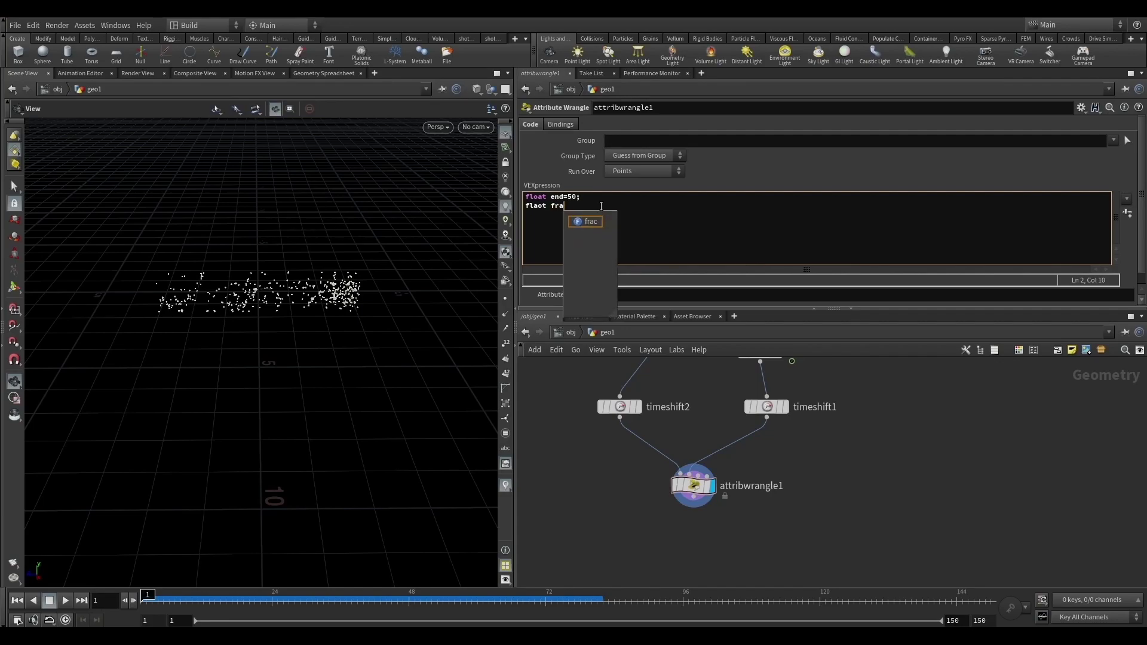
pyautogui.write('me')
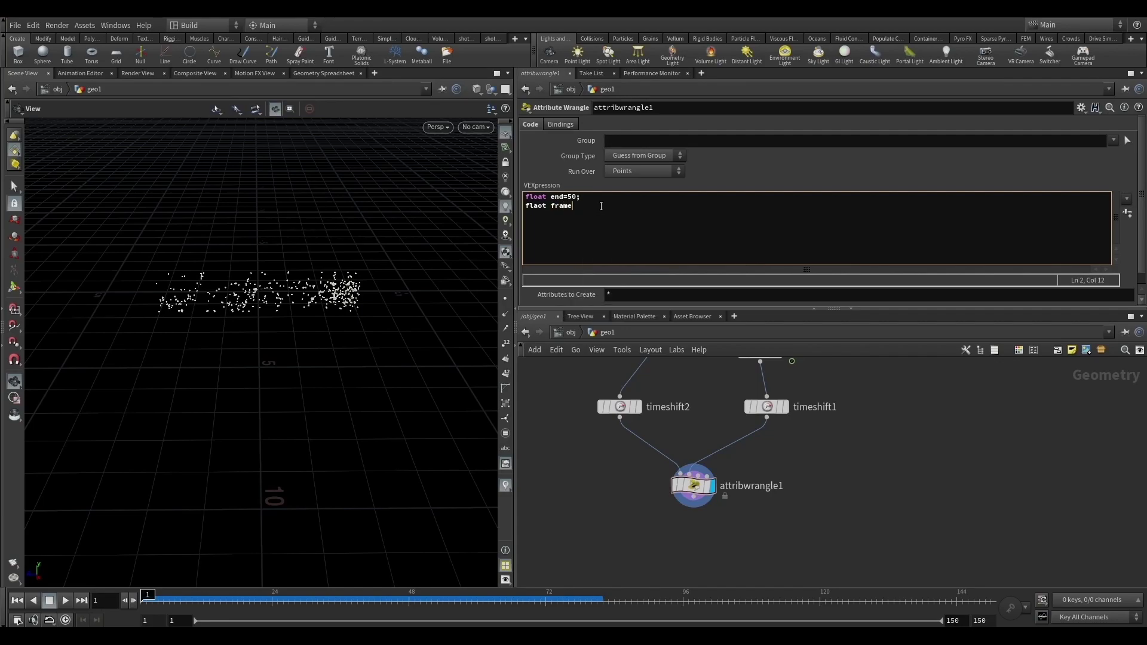
pyautogui.click(548, 217)
pyautogui.press('BackSpace')
pyautogui.press('BackSpace')
pyautogui.write('oa')
pyautogui.click(586, 214)
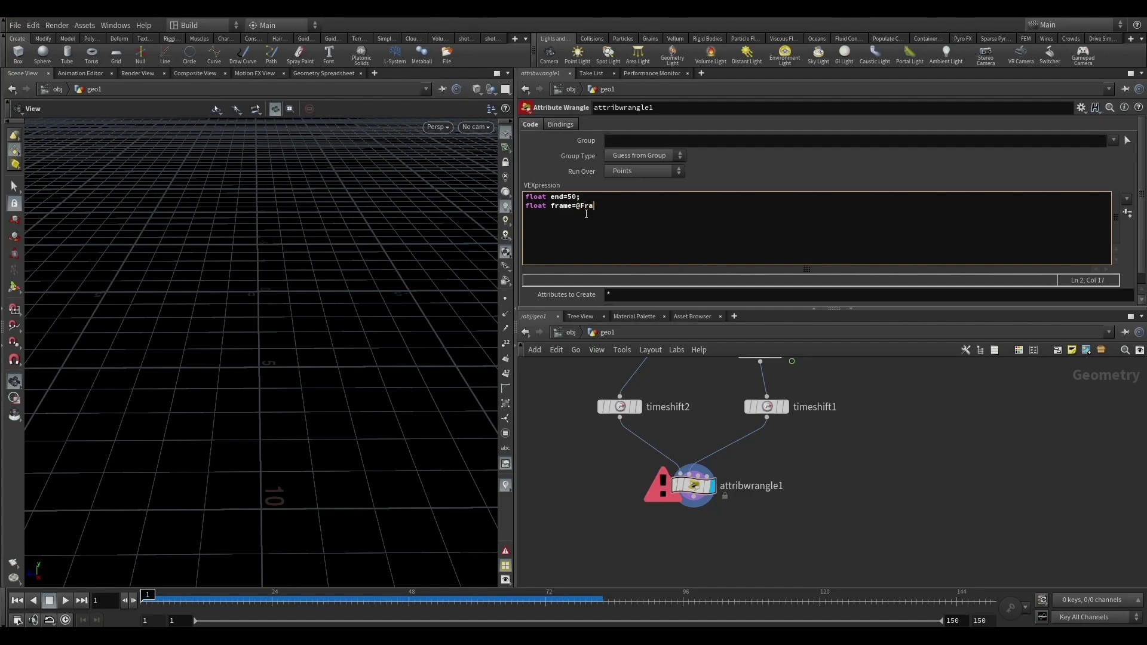
pyautogui.write('me + ')
pyautogui.write('v@')
pyautogui.write('P')
pyautogui.write('.z')
pyautogui.write('*10')
pyautogui.write(') ')
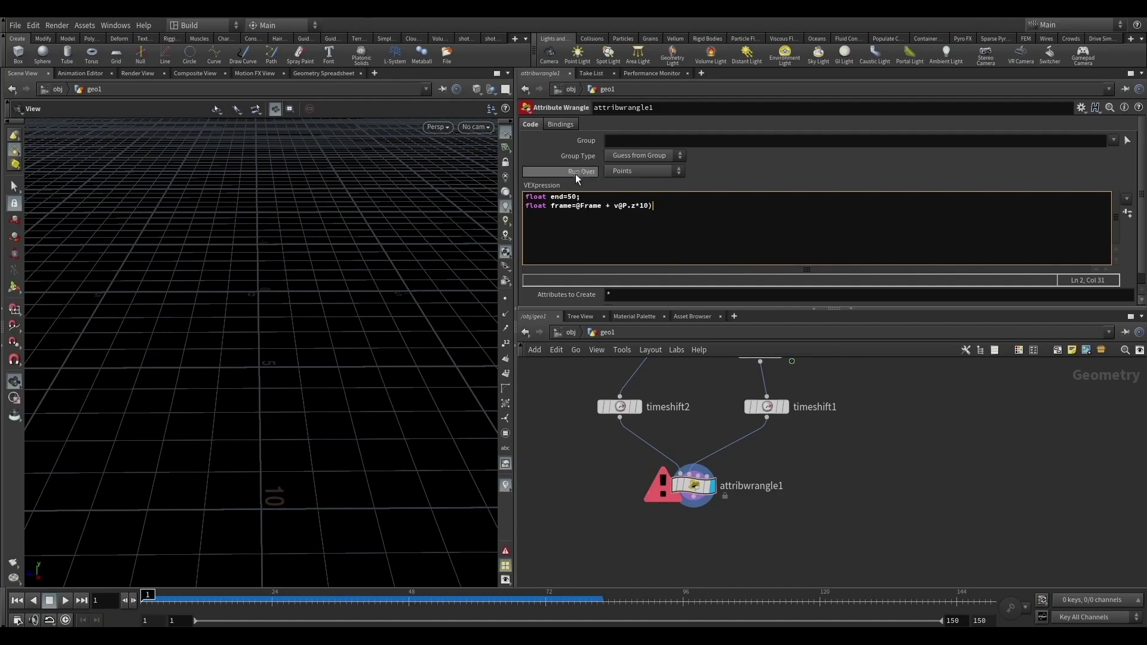
pyautogui.write('%')
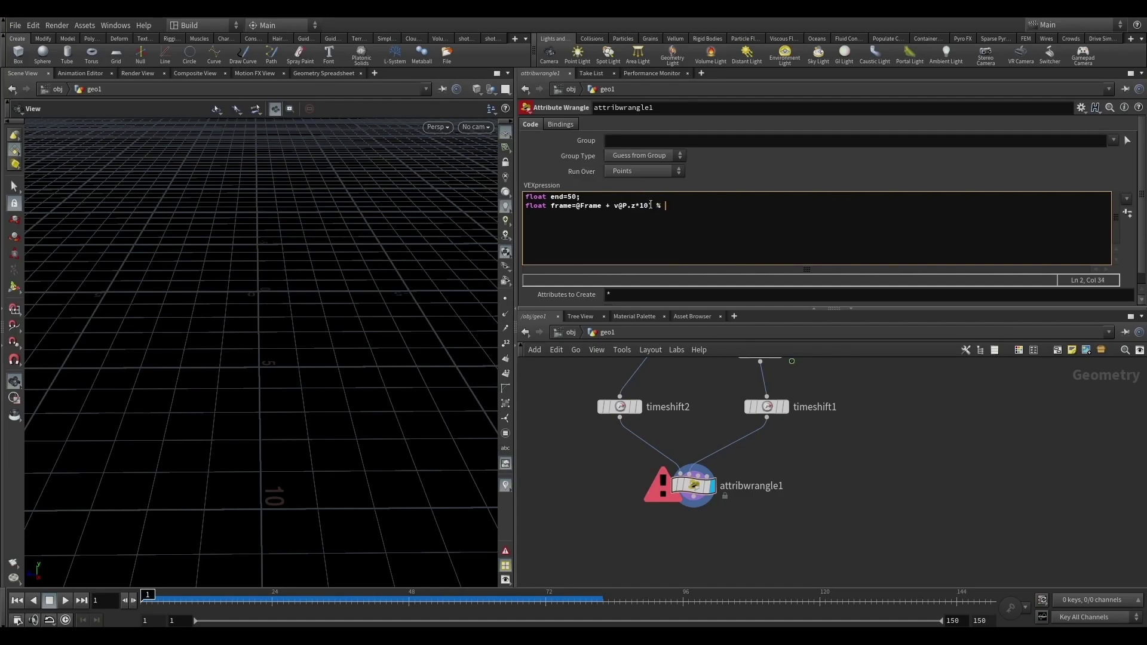
pyautogui.write(' end')
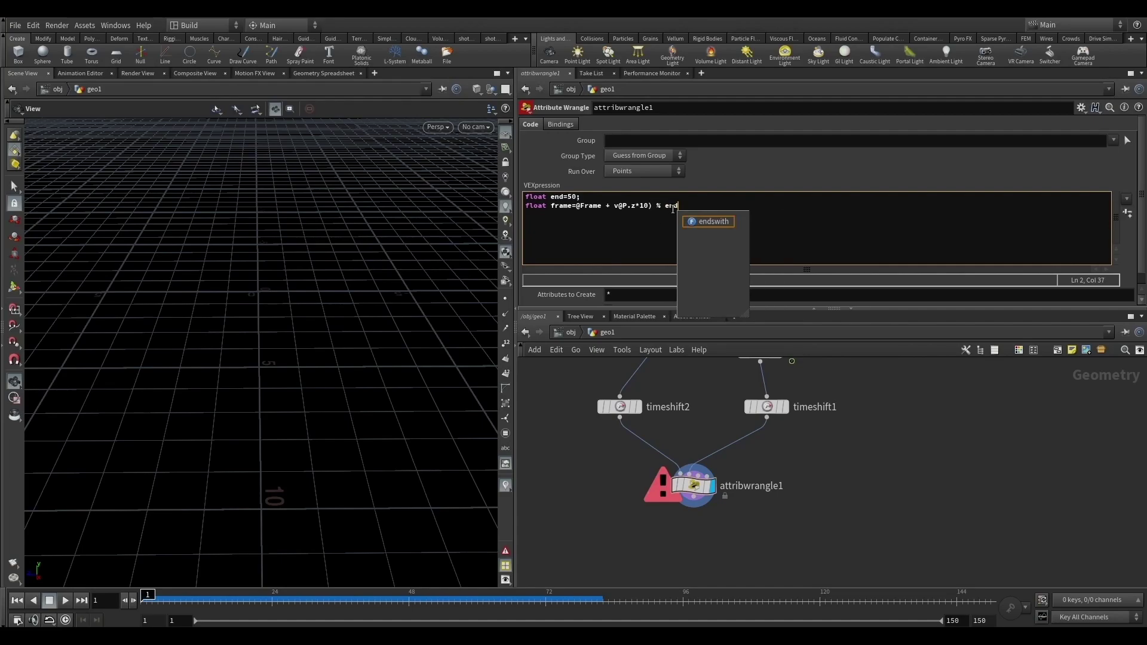
pyautogui.write(')')
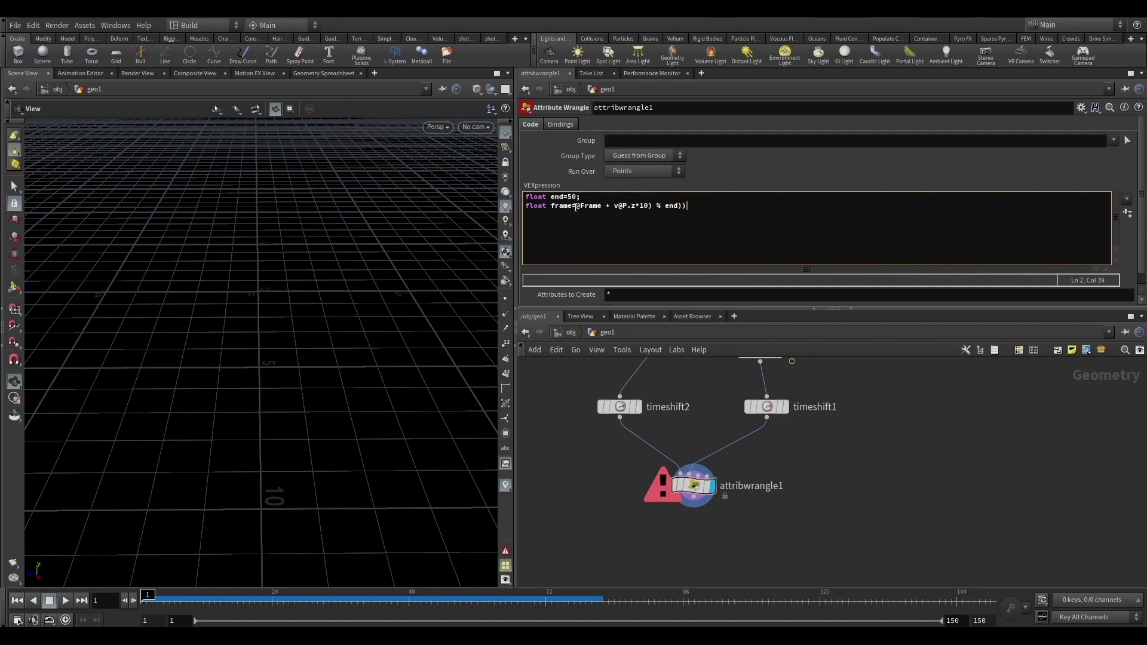
pyautogui.write('(')
pyautogui.click(740, 236)
pyautogui.write(';')
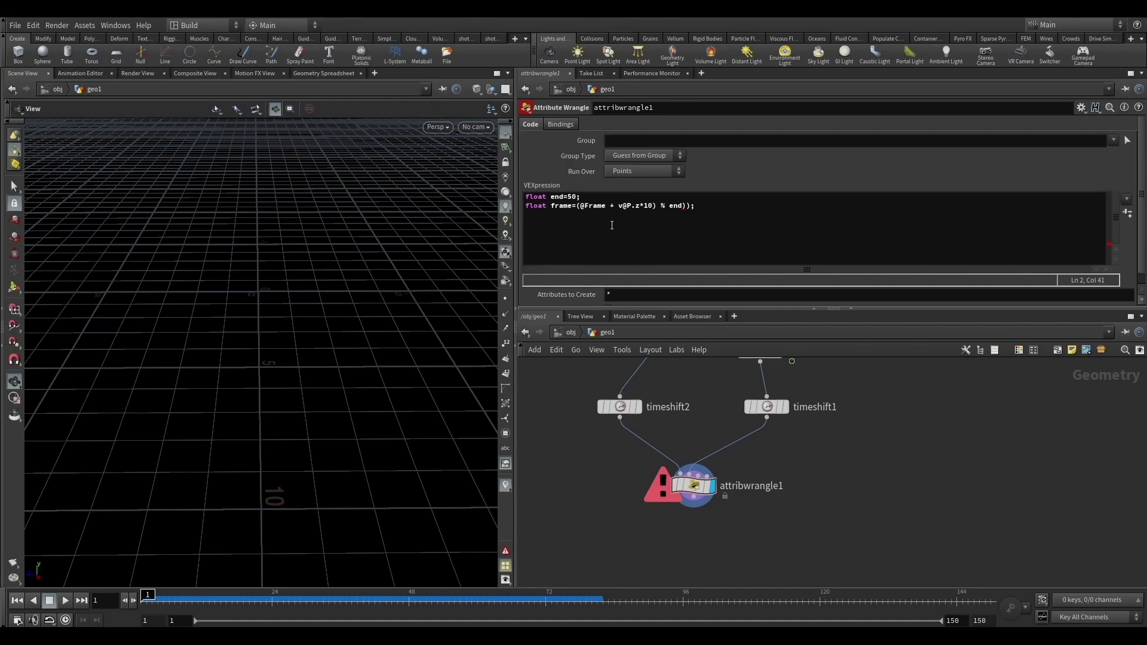
pyautogui.click(684, 205)
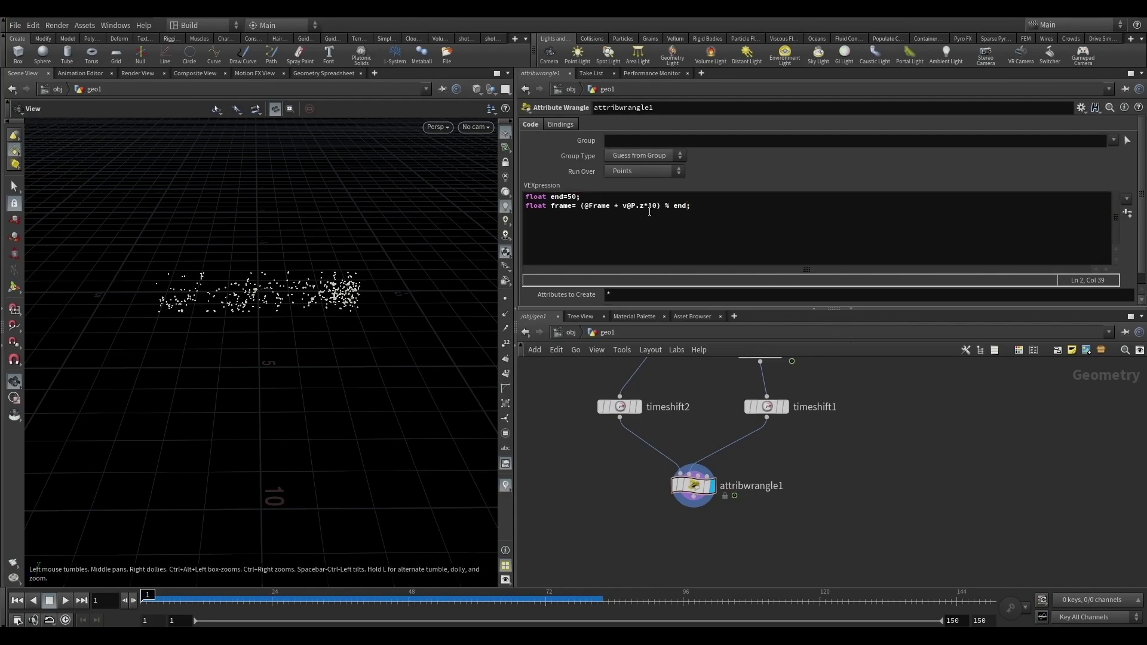
# Add float pos = fit(frame,1,end,0.0,1.0); and begin a pos = chramp("anim") line.
pyautogui.click(706, 216)
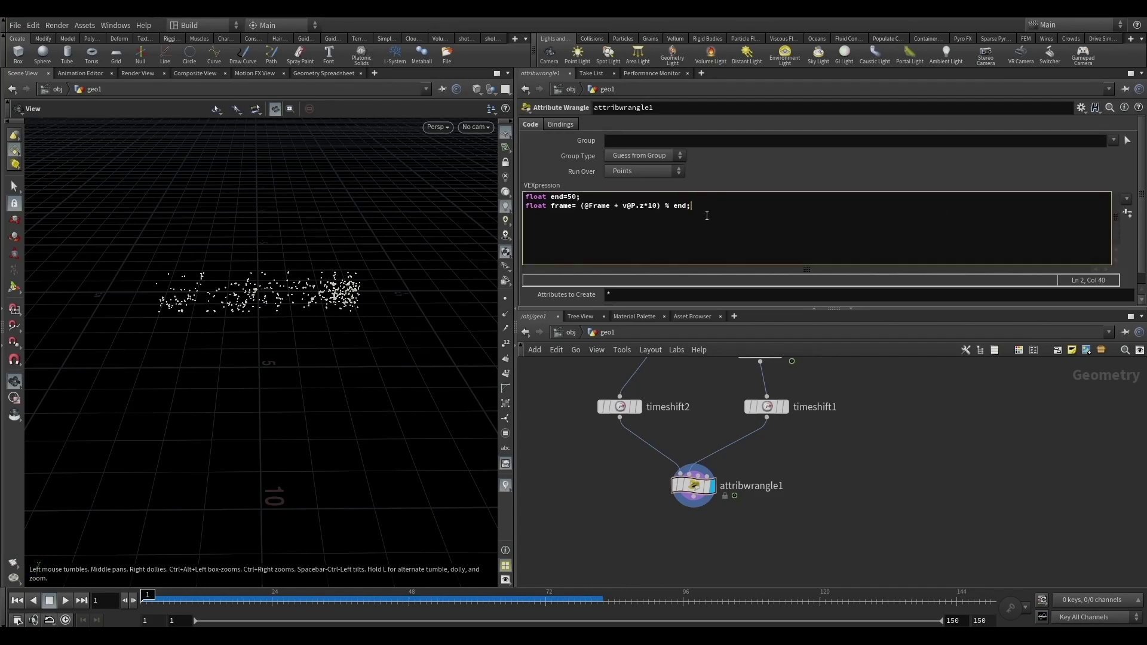
pyautogui.press('Return')
pyautogui.press('Return')
pyautogui.write('float')
pyautogui.write(' pos = ')
pyautogui.write('f')
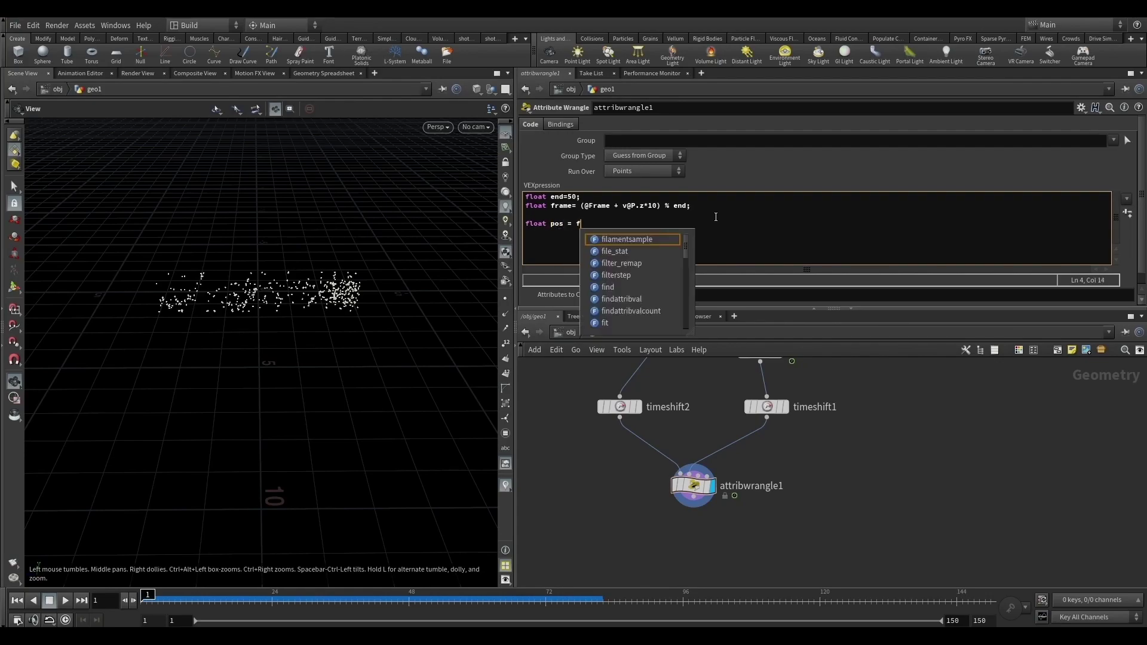
pyautogui.write('it(')
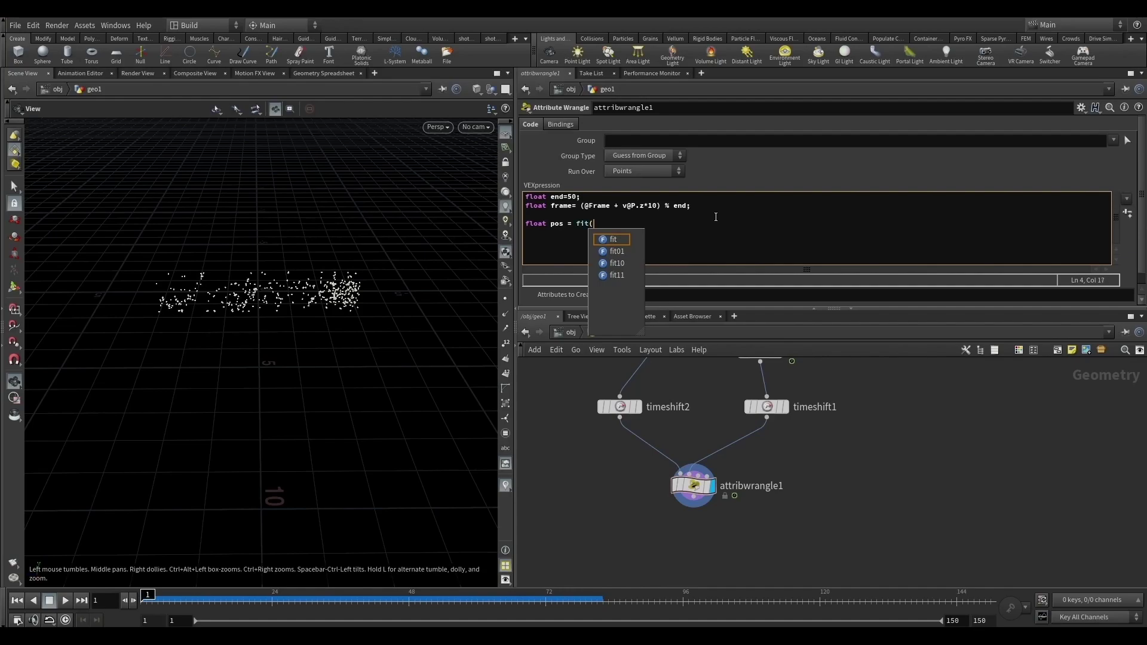
pyautogui.write('f')
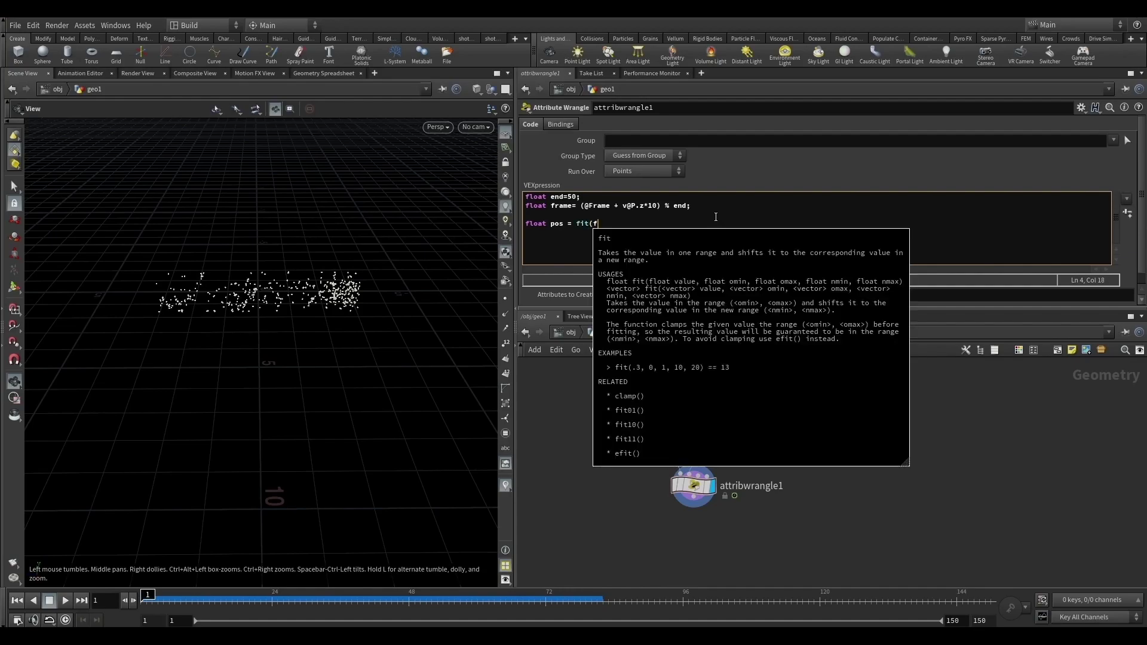
pyautogui.write('rame')
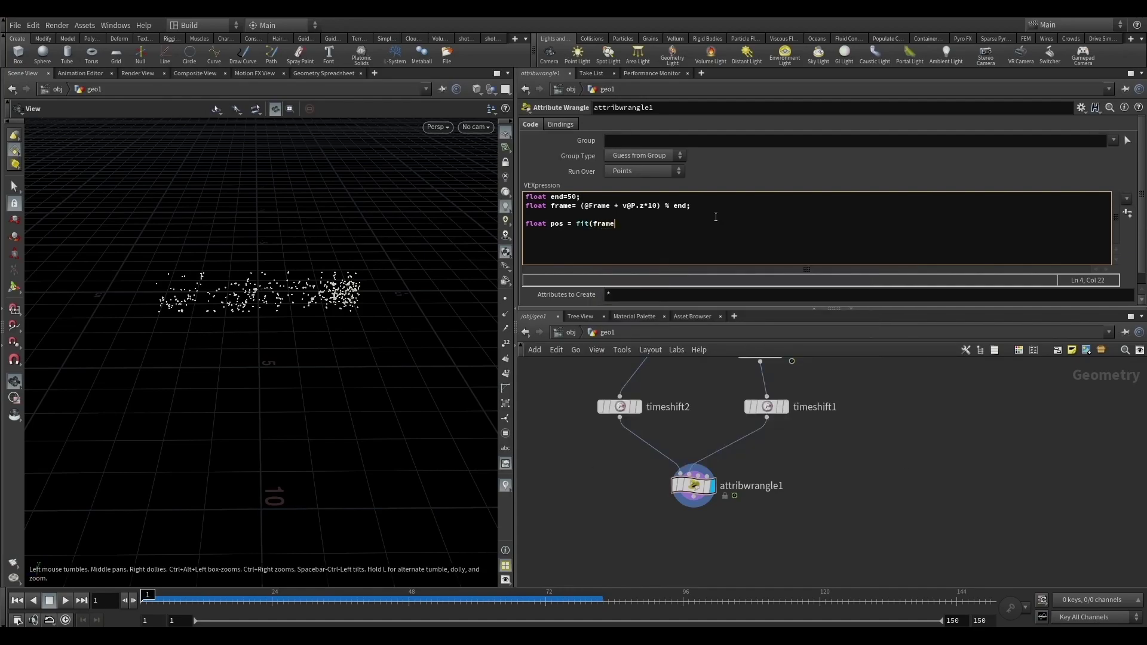
pyautogui.write(',')
pyautogui.write('1,end')
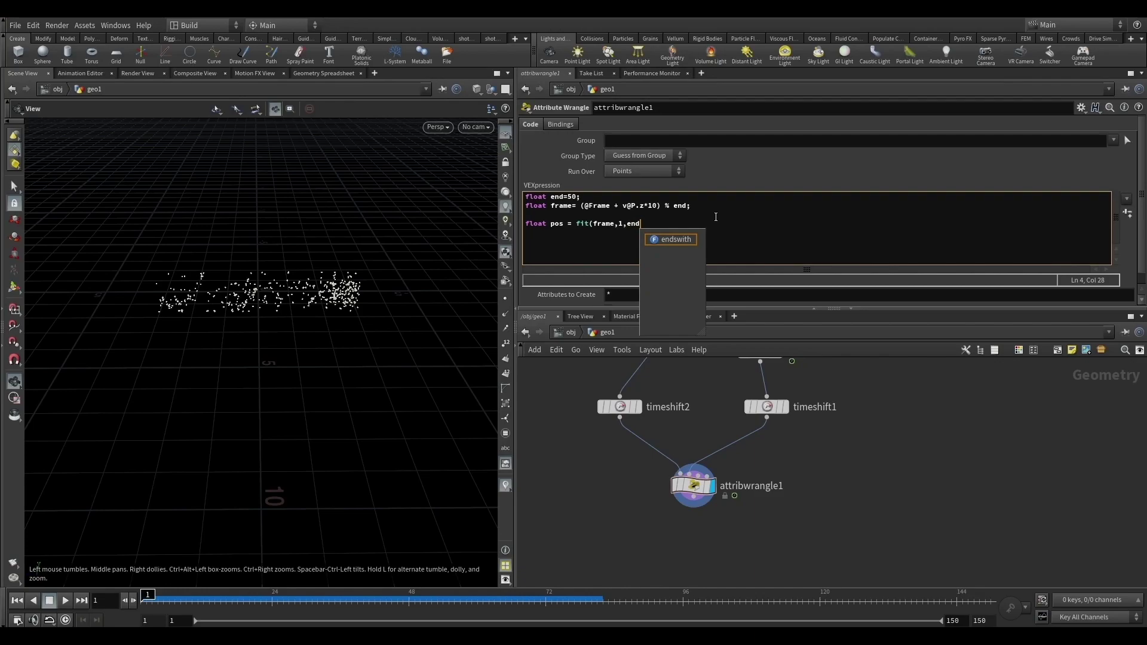
pyautogui.write(',')
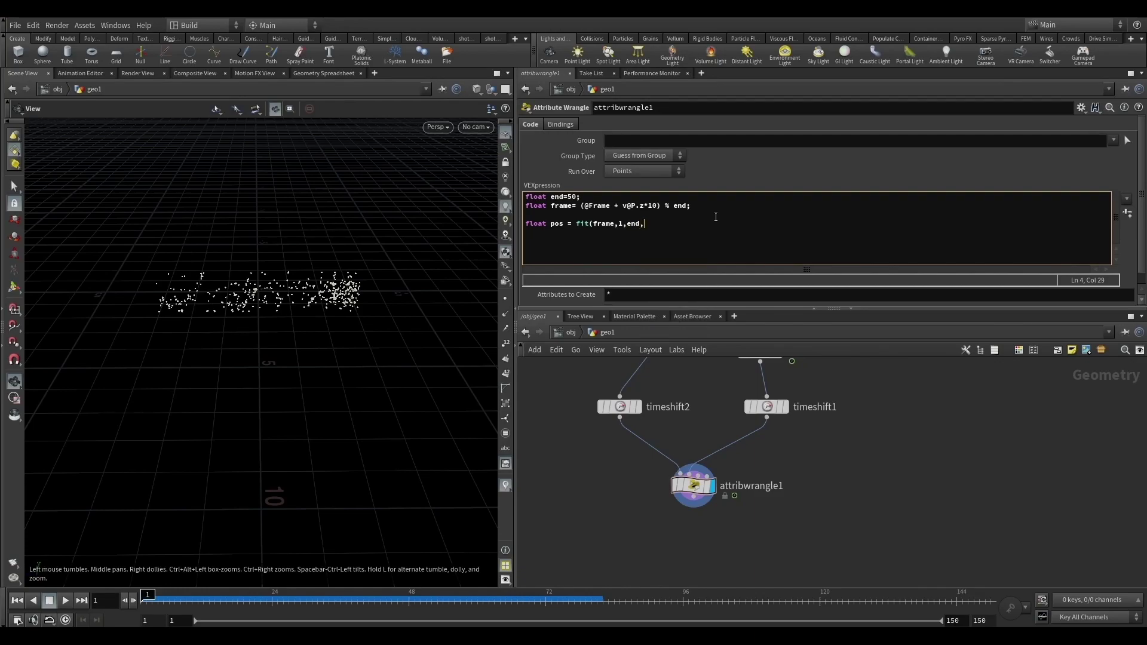
pyautogui.write('0.0,')
pyautogui.write('1.')
pyautogui.write('0)')
pyautogui.write(';')
pyautogui.click(965, 488)
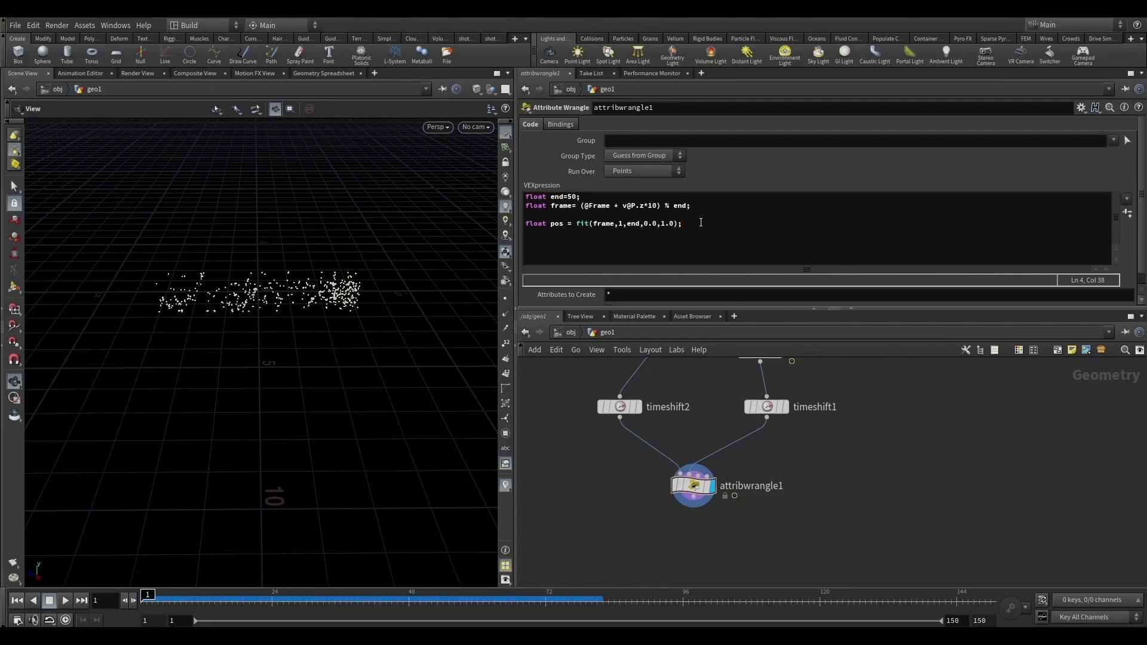
pyautogui.click(695, 225)
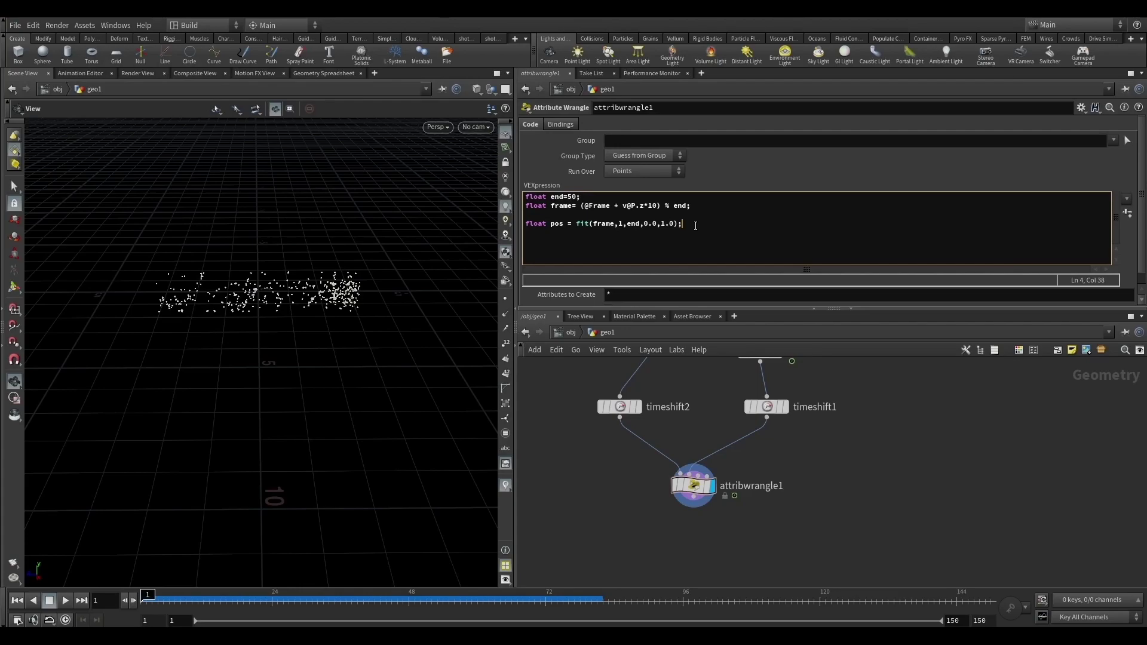
pyautogui.press('Return')
pyautogui.write('pos')
pyautogui.write(' = ')
pyautogui.write('ch')
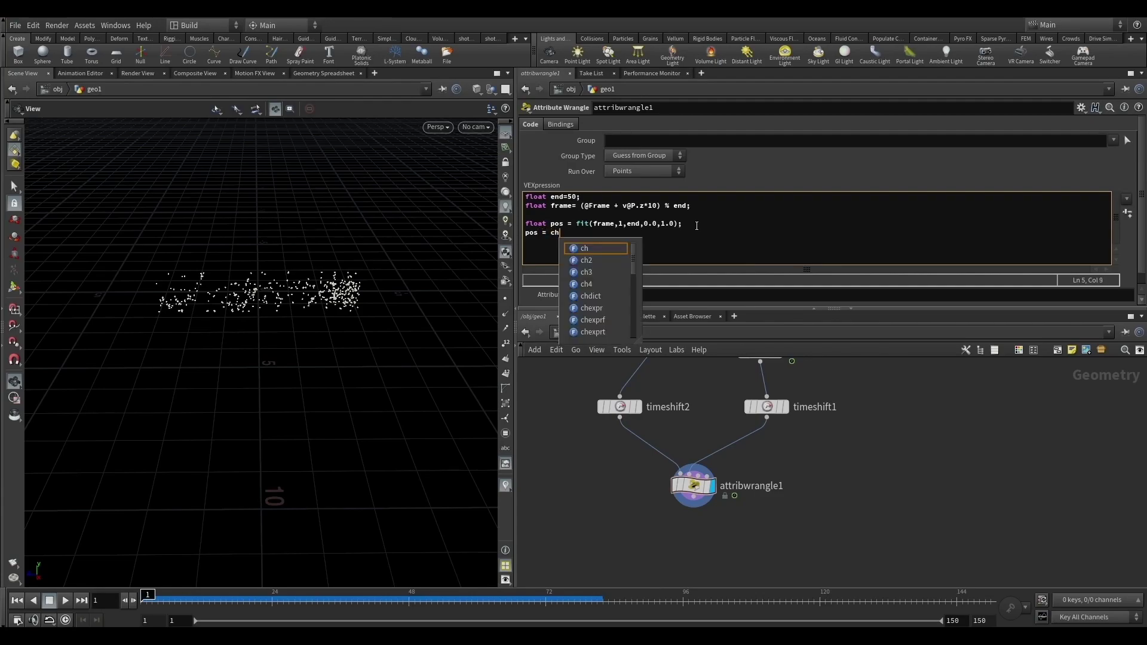
pyautogui.write('ramp')
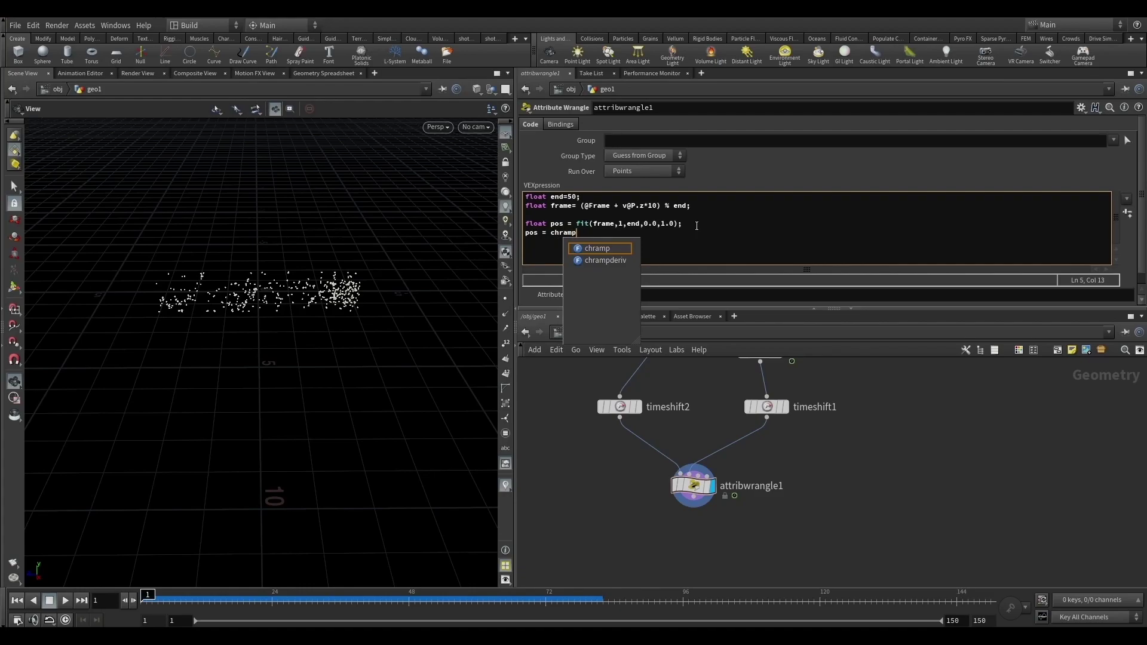
pyautogui.write('("')
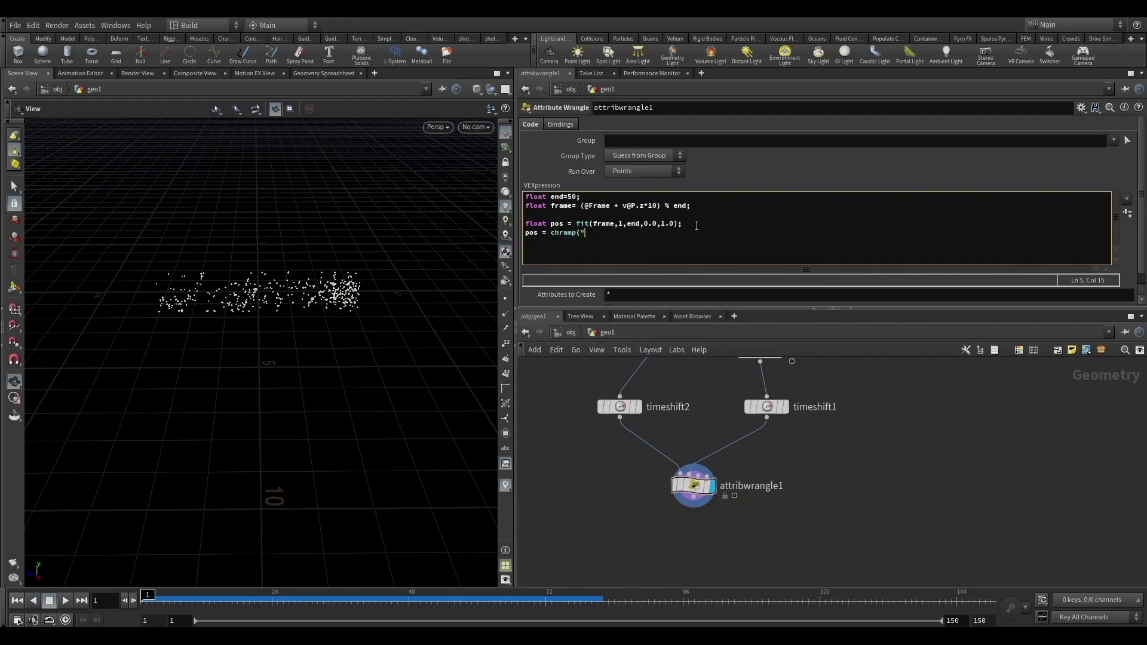
pyautogui.write('a')
pyautogui.write('nim"')
pyautogui.write(')')
# Finish pos = chramp("anim",pos); and create the Anim ramp spare parameter.
pyautogui.press('BackSpace')
pyautogui.write(',')
pyautogui.write('pos')
pyautogui.write(');')
pyautogui.click(1127, 213)
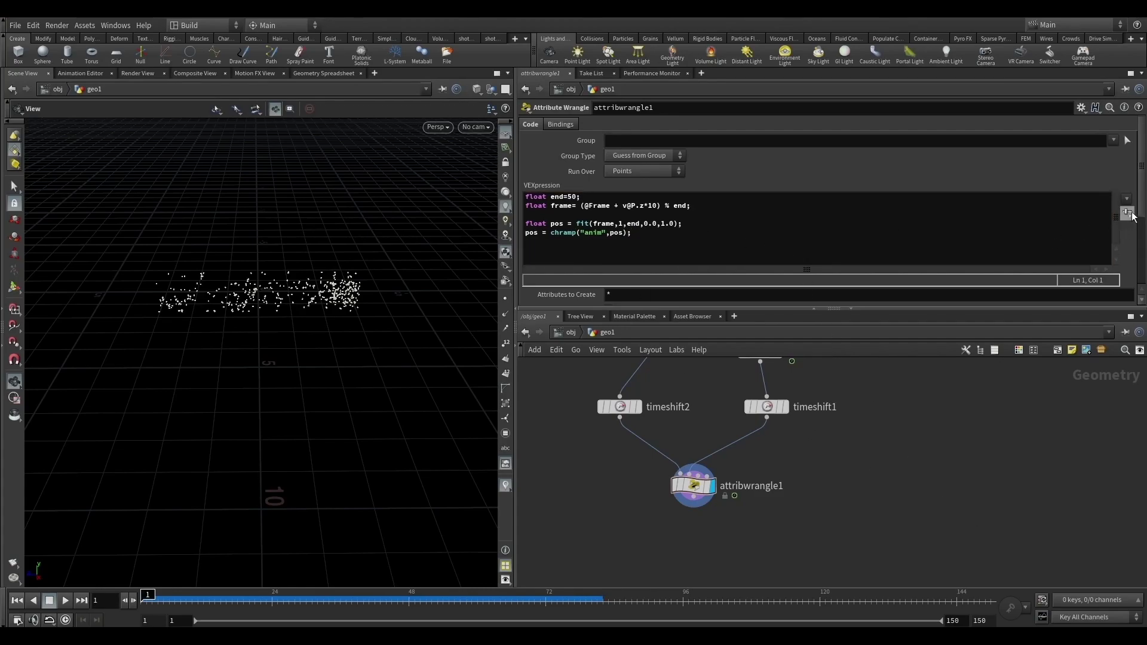
# Add Anim ramp keys forming a hump that peaks at 1 and returns to 0.
pyautogui.scroll(-3, 1138, 197)
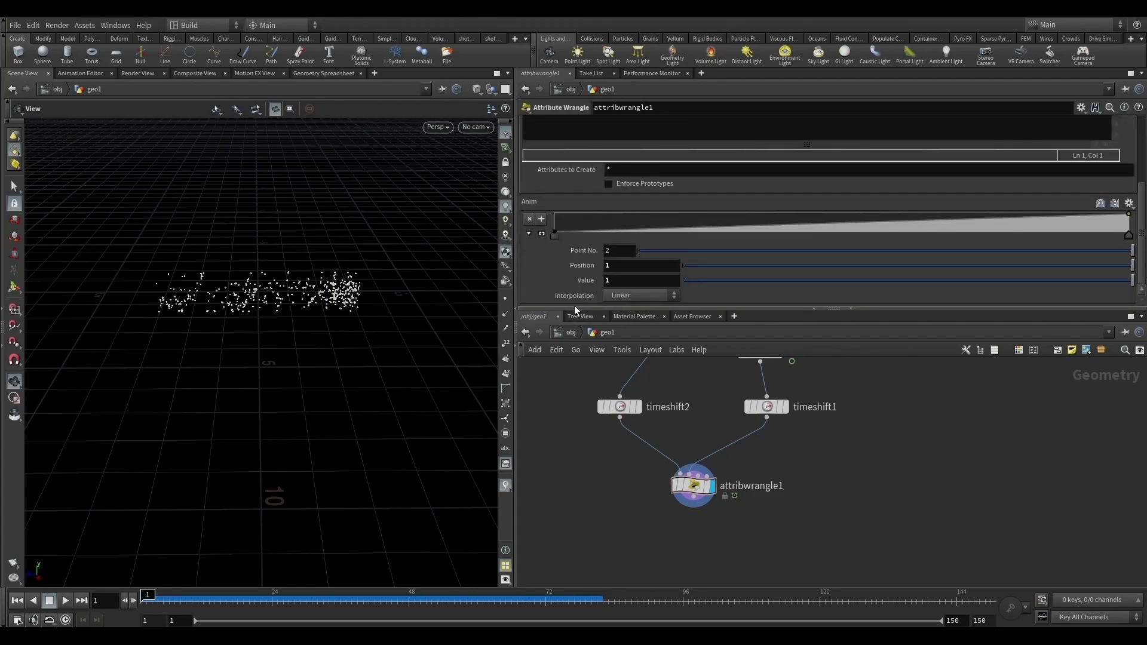
pyautogui.moveTo(598, 310); pyautogui.dragTo(597, 365)
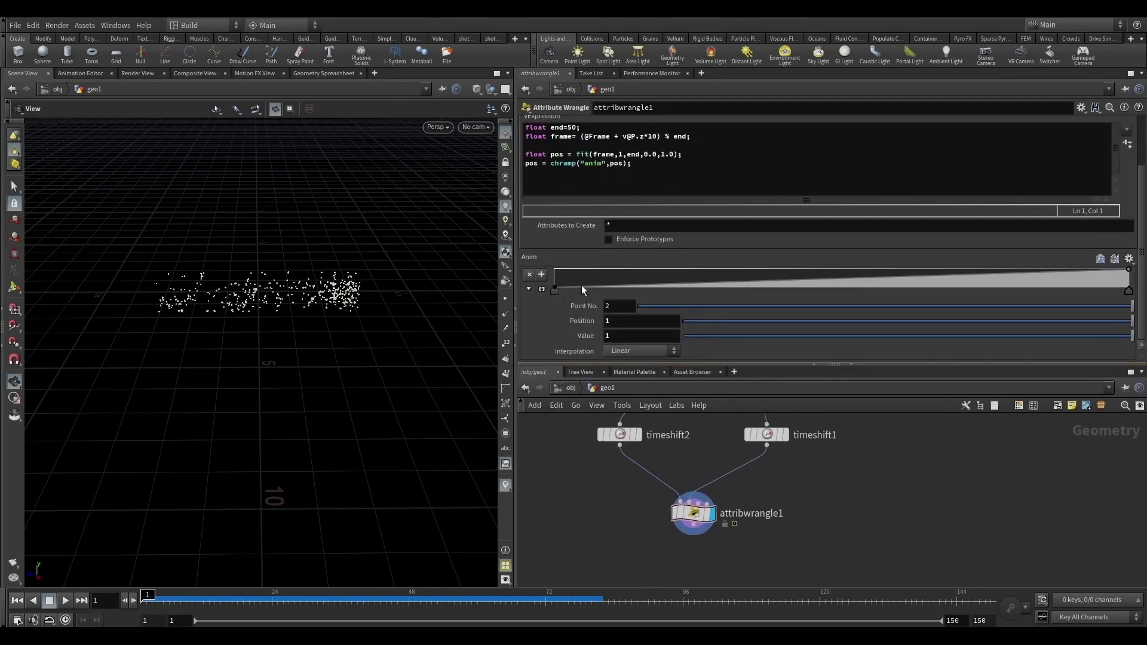
pyautogui.moveTo(725, 289)
pyautogui.mouseDown()
pyautogui.moveTo(714, 260)
pyautogui.moveTo(709, 269)
pyautogui.mouseUp()
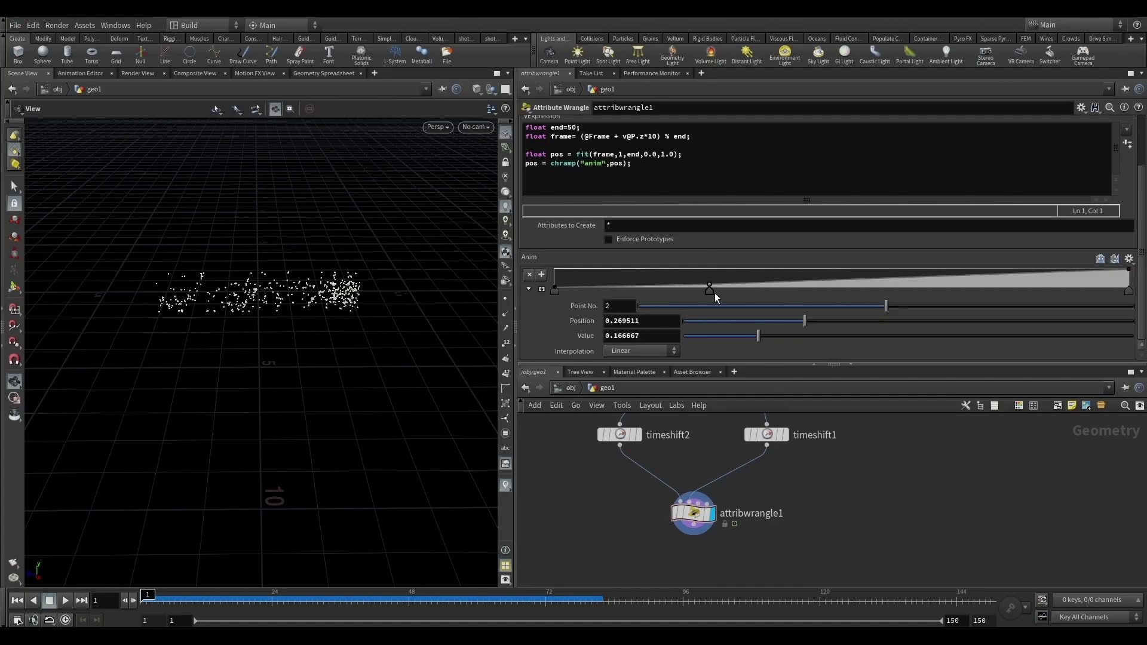
pyautogui.click(856, 291)
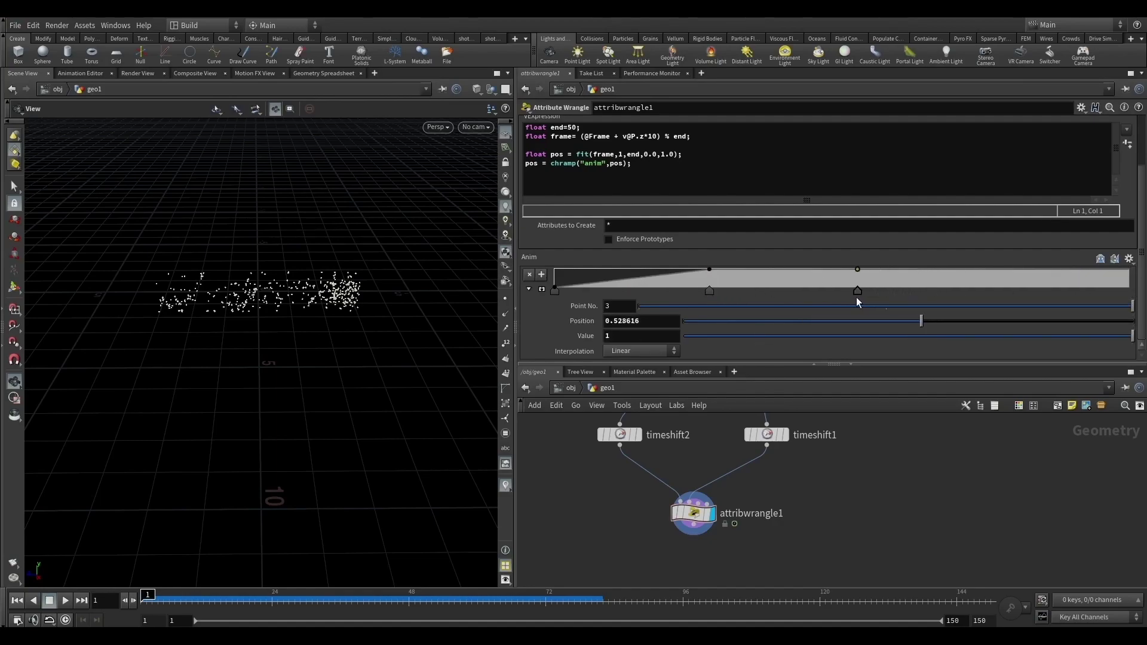
pyautogui.moveTo(857, 296)
pyautogui.mouseDown()
pyautogui.moveTo(857, 271)
pyautogui.moveTo(864, 289)
pyautogui.mouseUp()
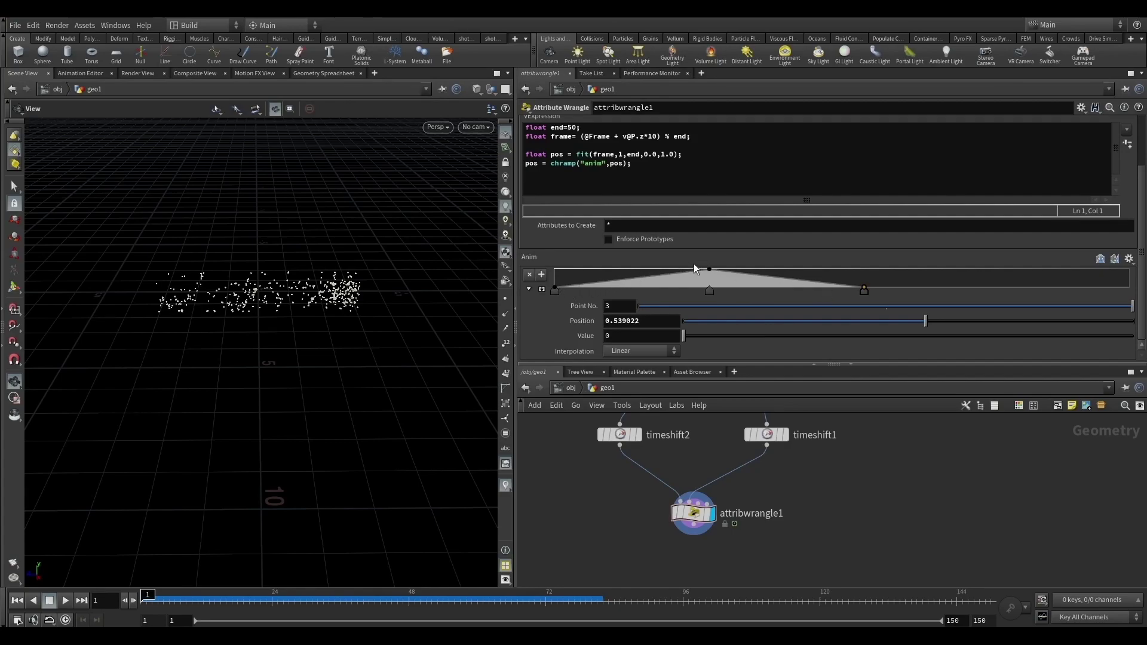
pyautogui.moveTo(709, 290); pyautogui.dragTo(710, 291)
# Set the ramp interpolation to Catmull-Rom and shift the third key slightly right.
pyautogui.click(554, 290)
pyautogui.click(646, 351)
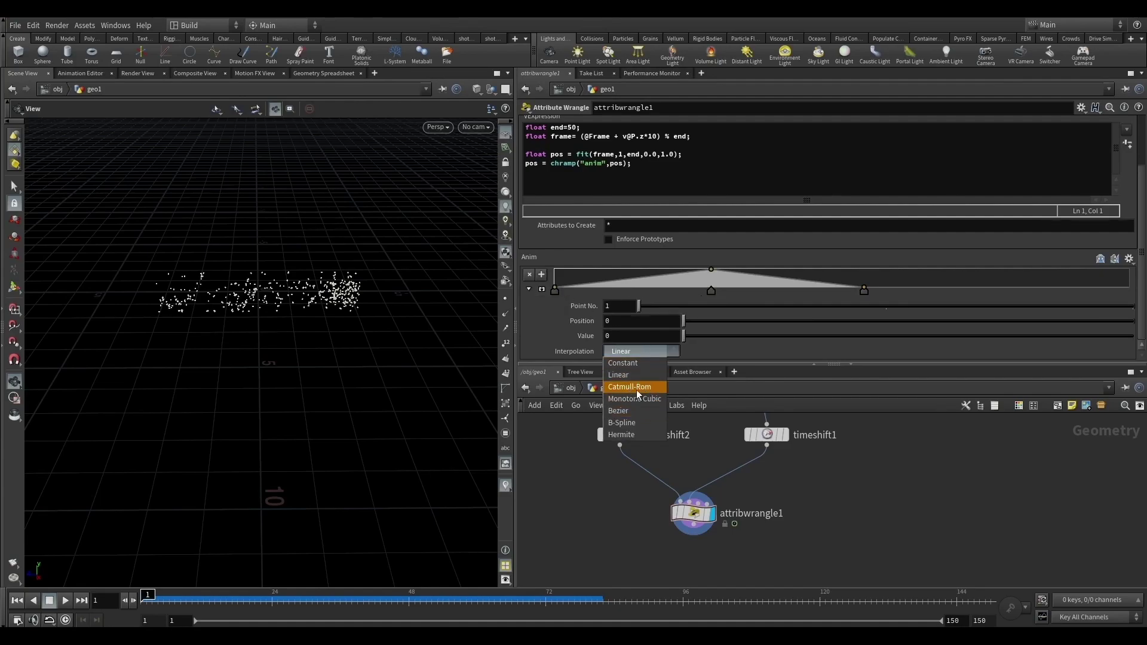
pyautogui.click(633, 387)
pyautogui.click(871, 291)
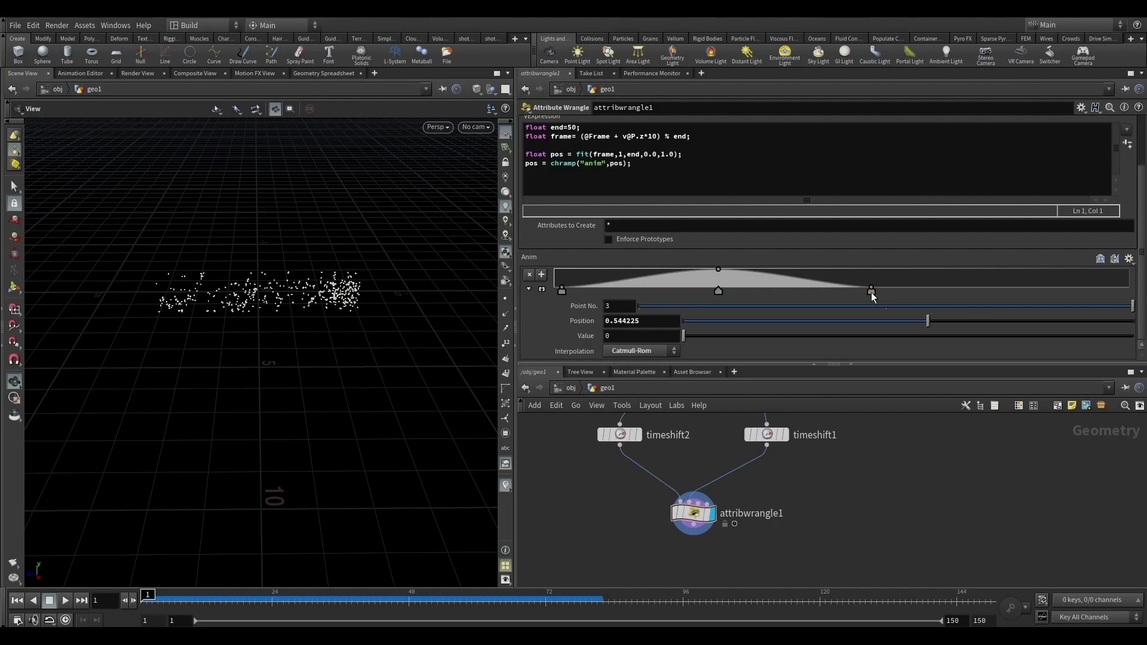
pyautogui.click(555, 291)
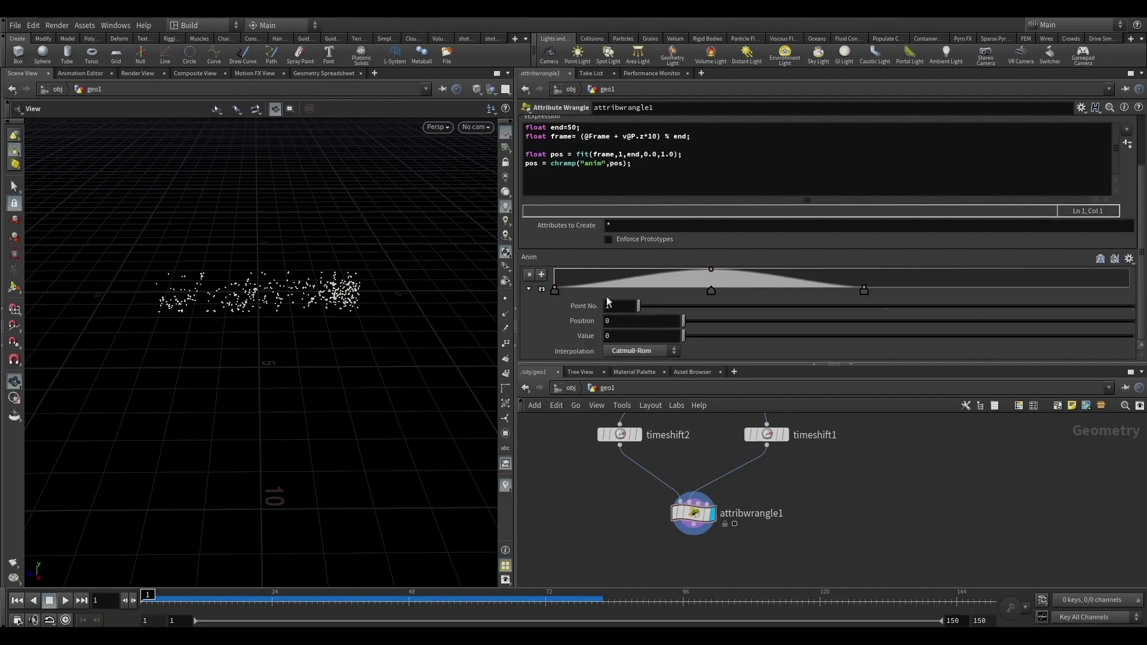
pyautogui.moveTo(863, 291); pyautogui.dragTo(878, 291)
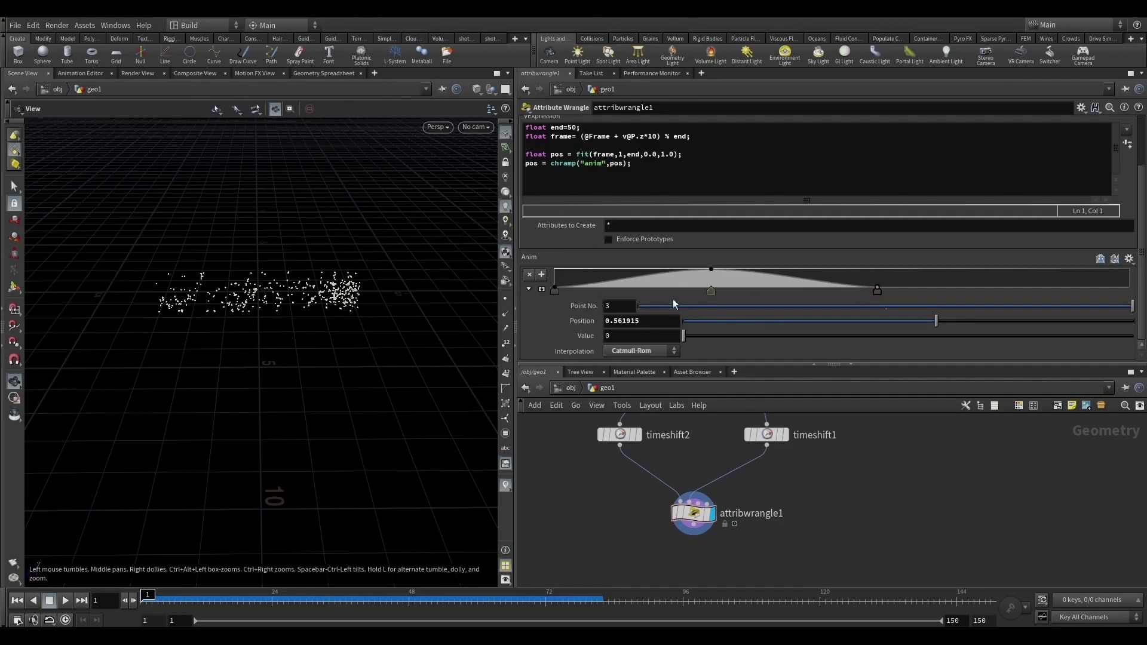
pyautogui.click(711, 168)
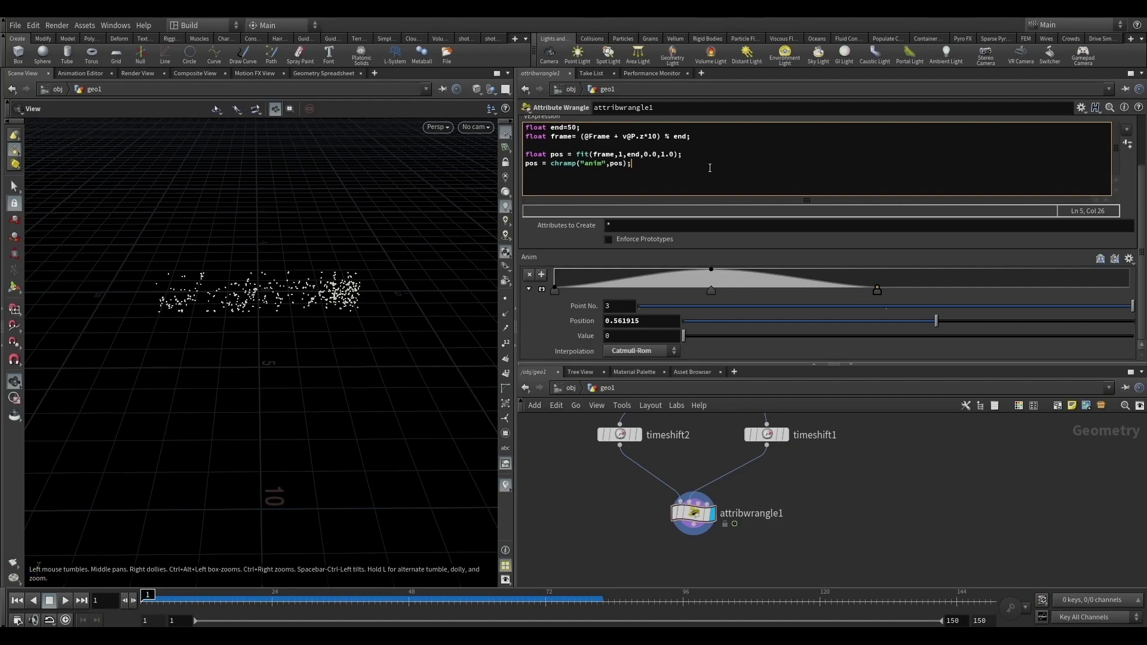
pyautogui.press('Return')
pyautogui.write('v@')
pyautogui.write('P')
pyautogui.write(' = pri')
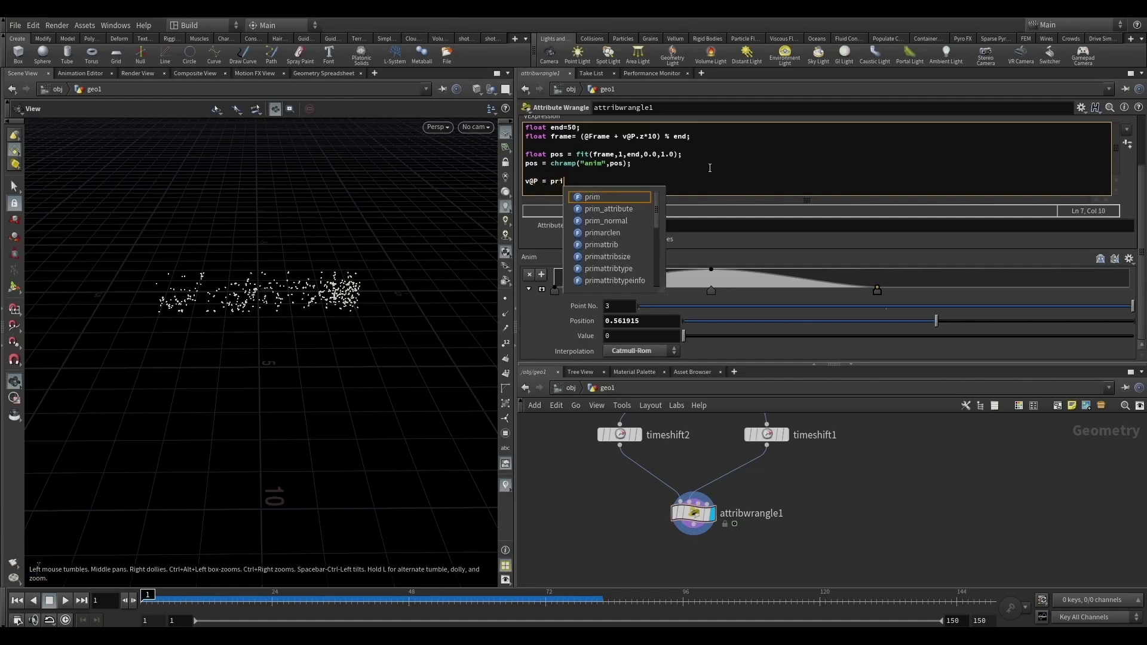
pyautogui.write('m')
pyautogui.write('uv(')
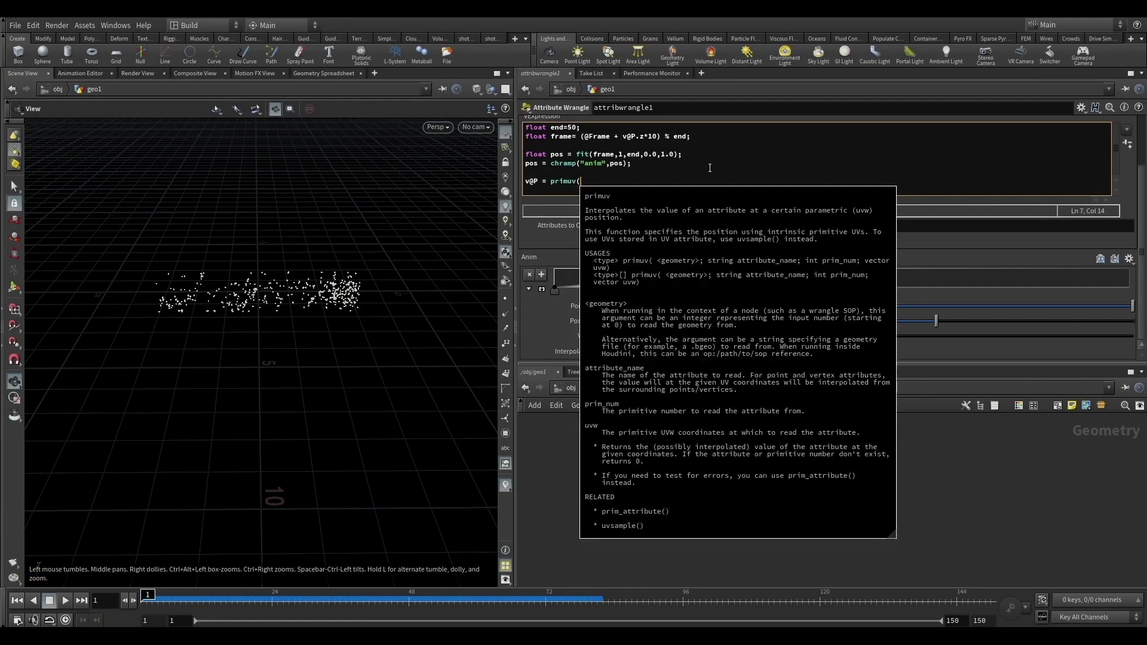
pyautogui.write('1')
pyautogui.write(',')
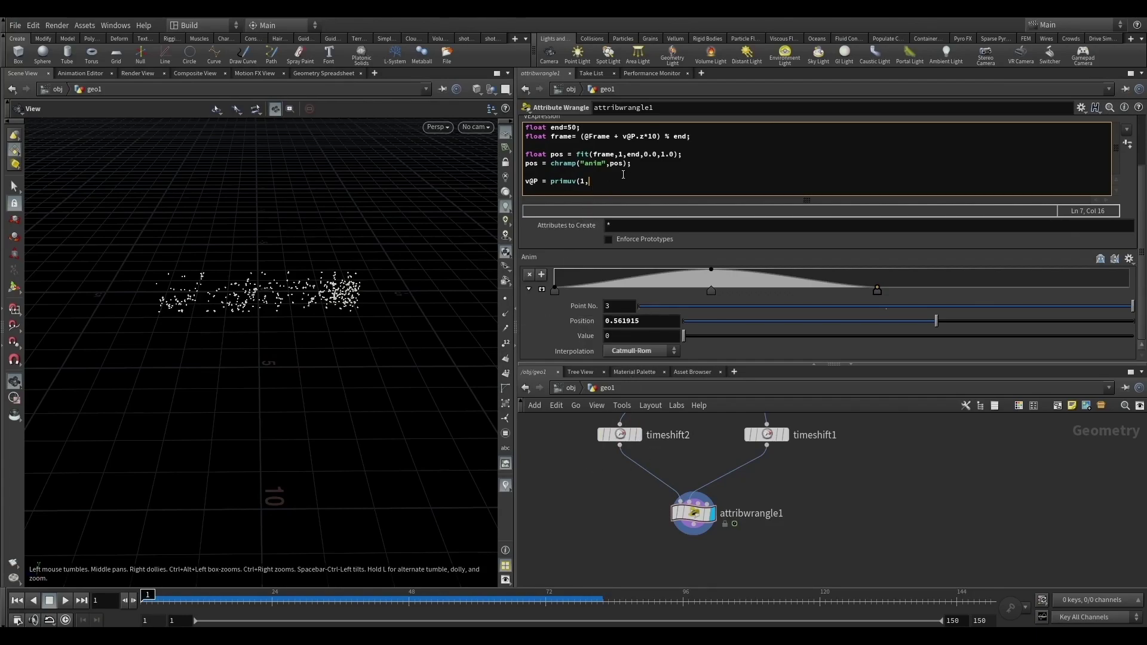
pyautogui.write('"P')
pyautogui.write('"')
pyautogui.write(',se')
pyautogui.write('t(')
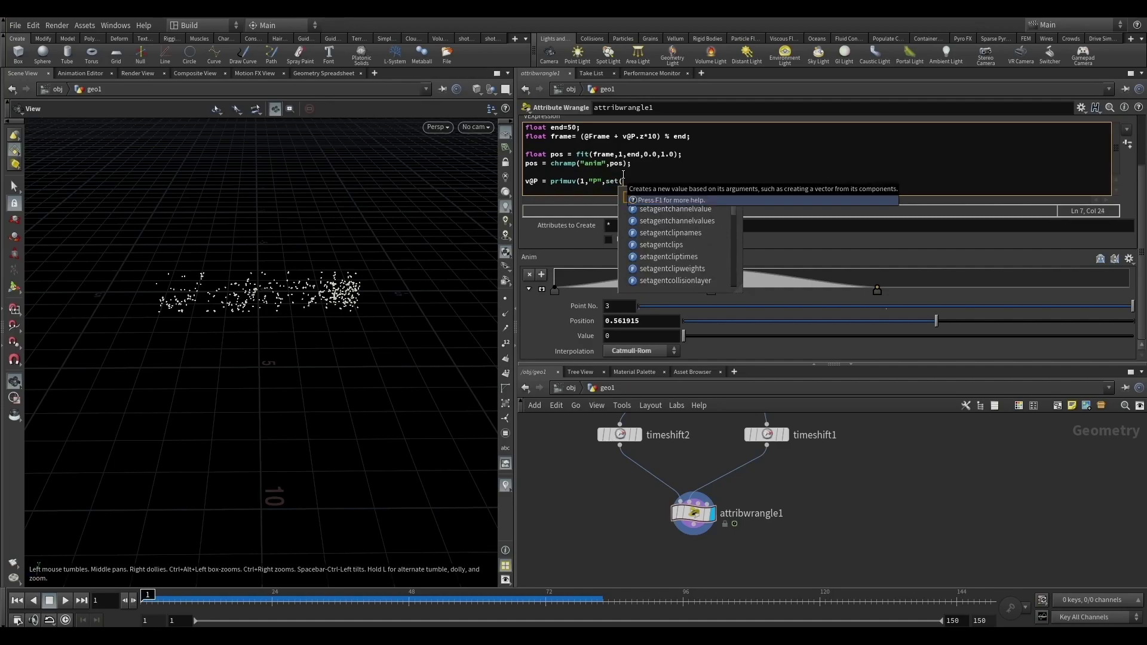
pyautogui.write('pos')
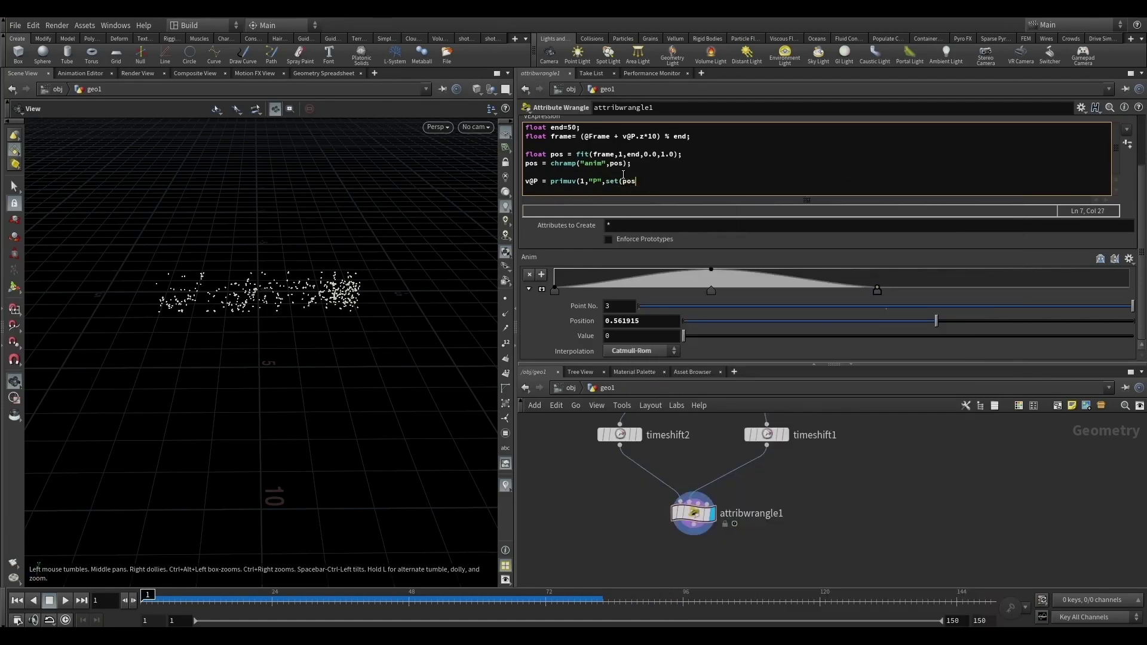
pyautogui.write(',0')
pyautogui.write(',0')
pyautogui.write('))')
pyautogui.write(';')
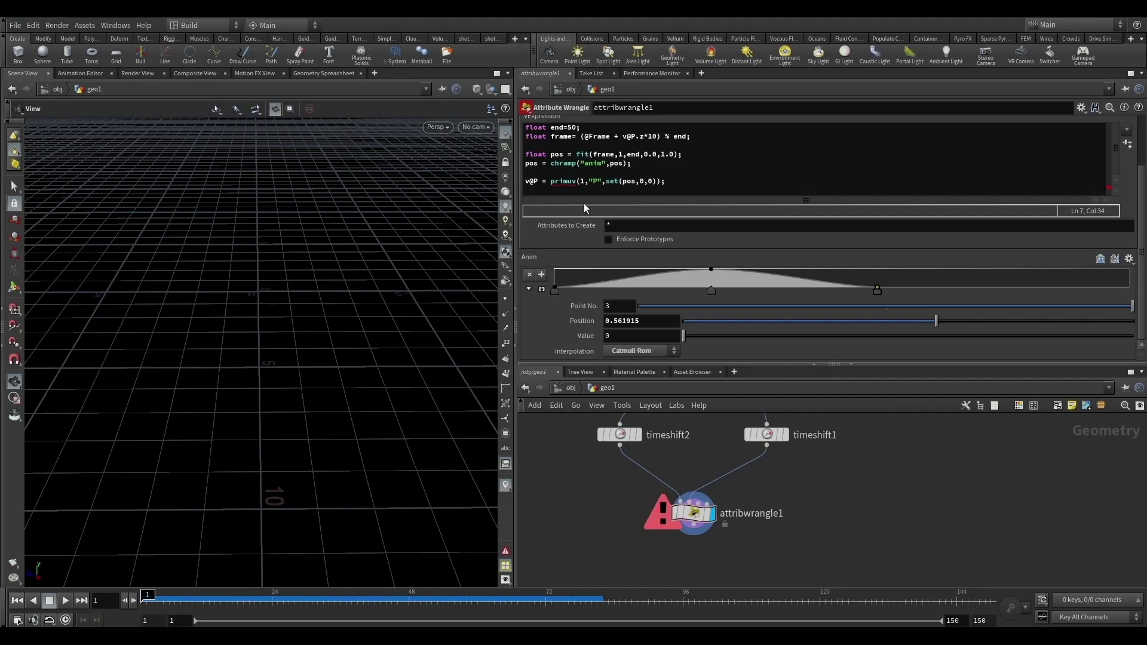
pyautogui.click(606, 182)
pyautogui.write('@')
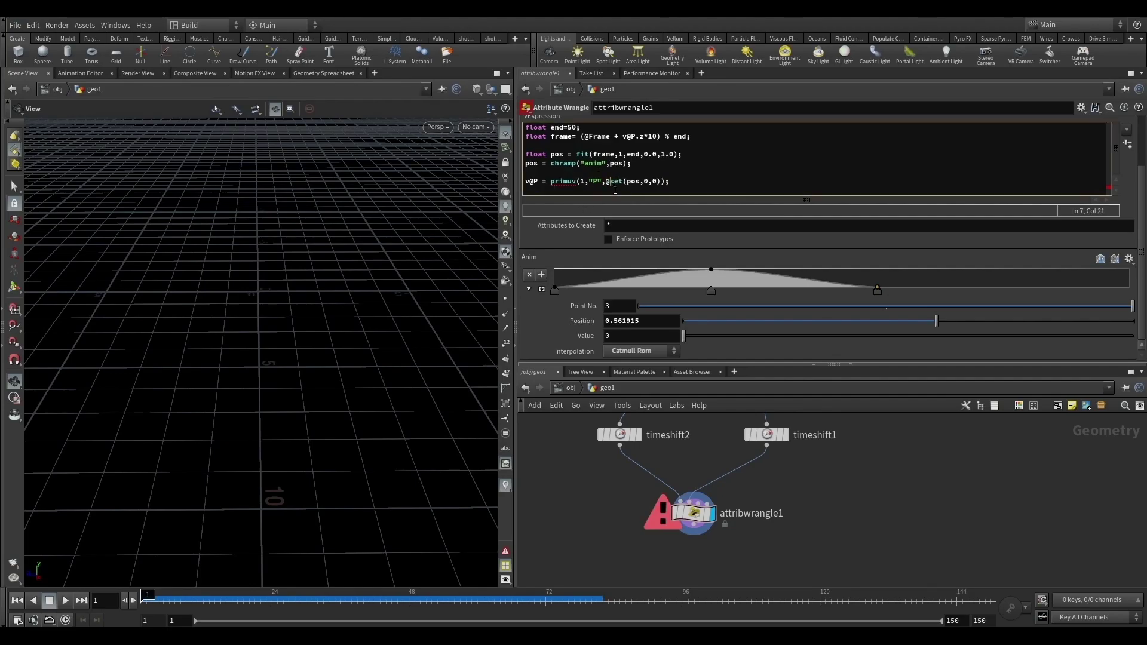
pyautogui.write('ptn')
pyautogui.write('um')
pyautogui.write(',')
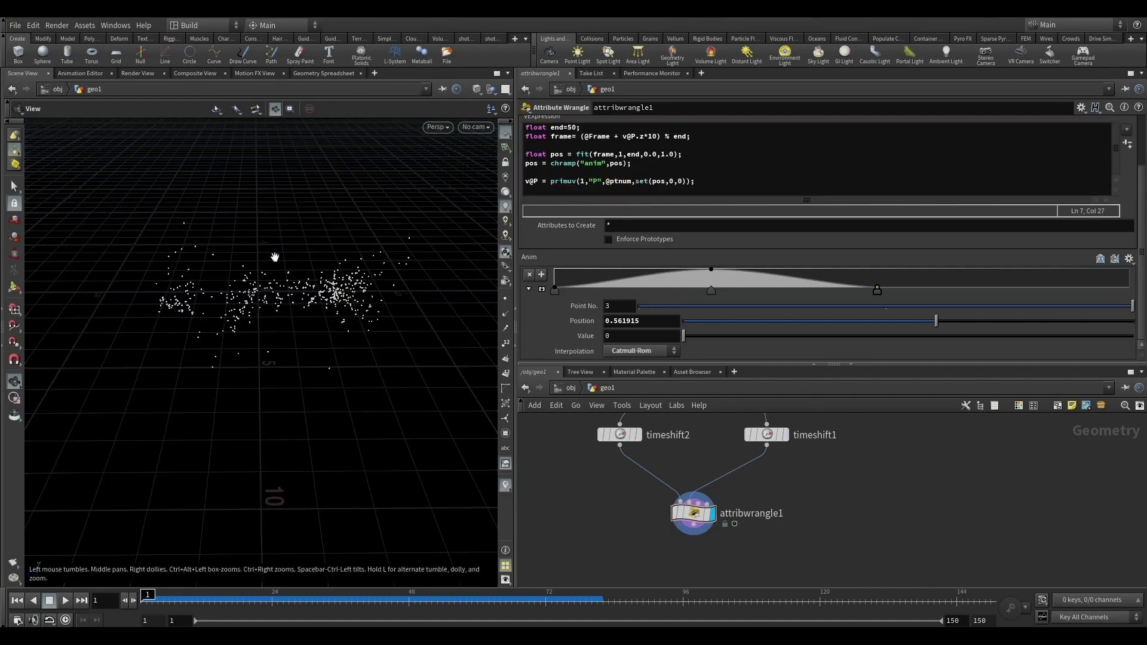
# Scrub the timeline to watch points travel along their trails, then return to frame 1.
pyautogui.moveTo(275, 257); pyautogui.dragTo(358, 312)
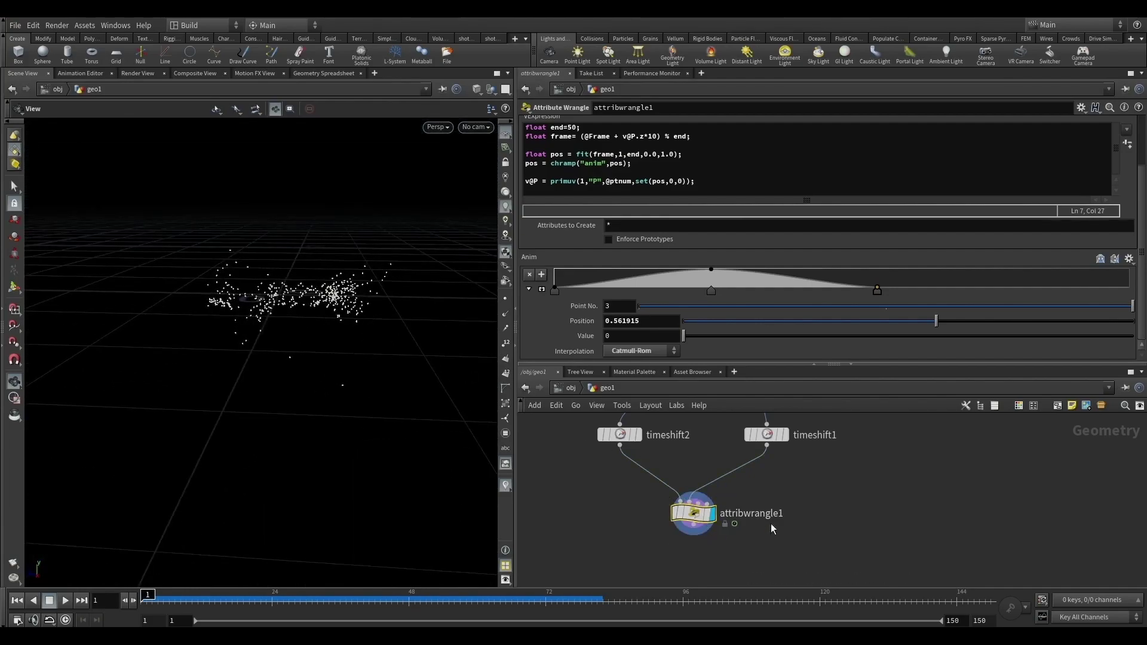
pyautogui.moveTo(147, 596)
pyautogui.mouseDown()
pyautogui.moveTo(497, 603)
pyautogui.moveTo(236, 581)
pyautogui.mouseUp()
pyautogui.moveTo(320, 583); pyautogui.dragTo(536, 593)
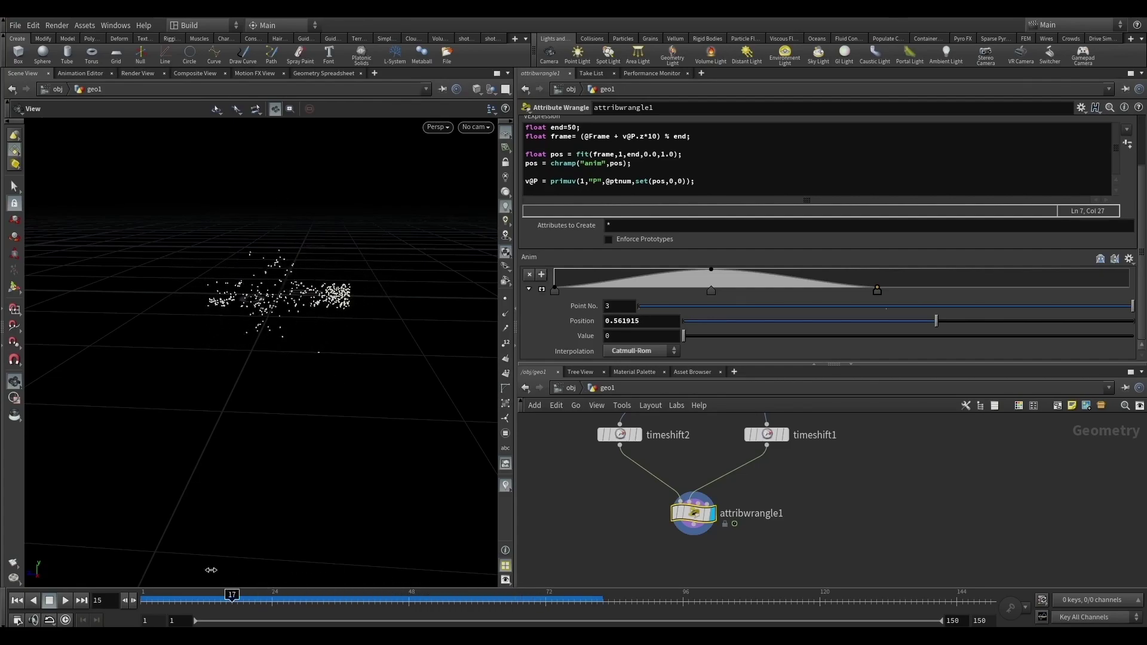
pyautogui.moveTo(533, 593); pyautogui.dragTo(147, 595)
# Enlarge the Network Editor and zoom so box1 through attribwrangle1 is visible.
pyautogui.scroll(-2, 617, 517)
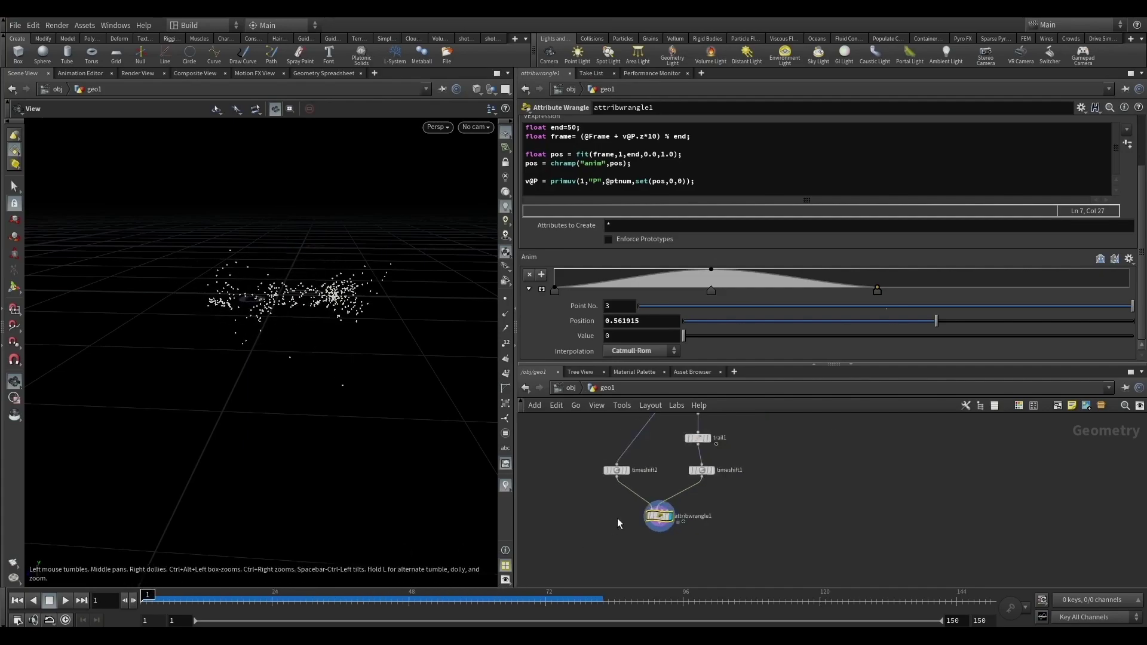
pyautogui.scroll(-2, 676, 522)
pyautogui.scroll(-2, 641, 536)
pyautogui.scroll(-1, 628, 537)
pyautogui.scroll(2, 661, 456)
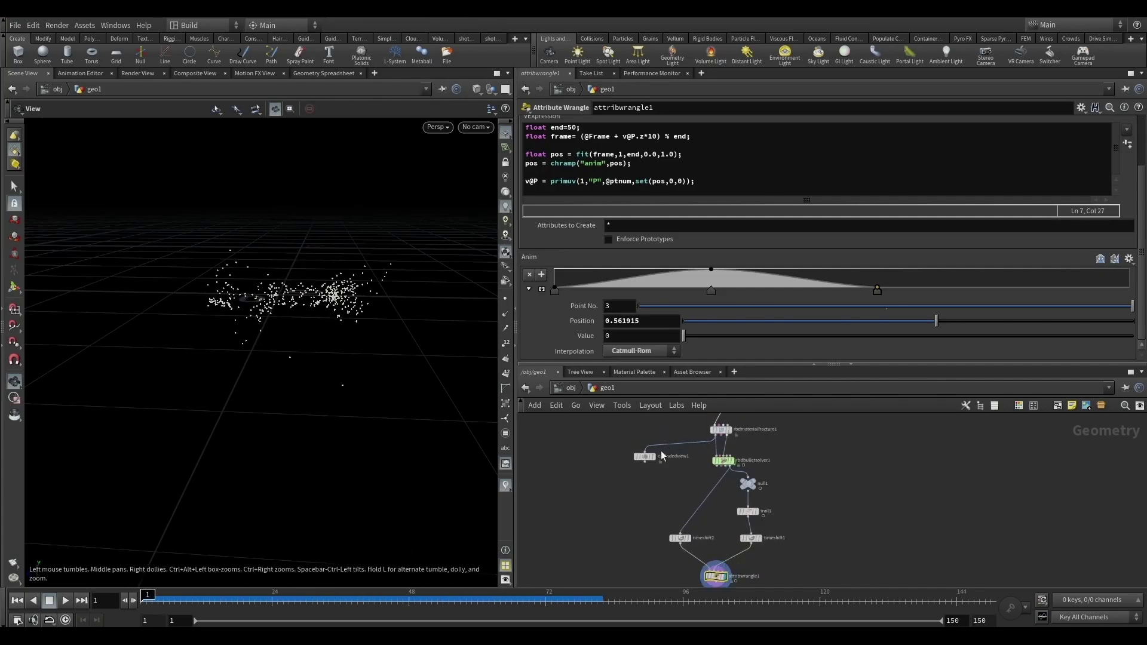
pyautogui.scroll(-2, 645, 481)
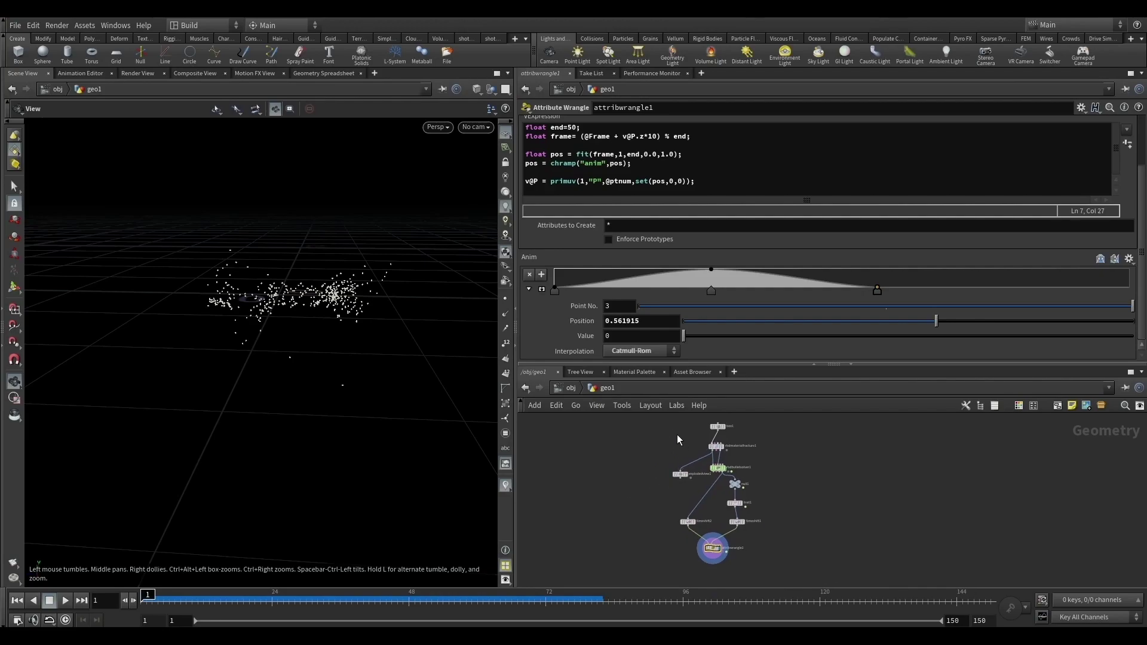
pyautogui.moveTo(675, 418); pyautogui.dragTo(721, 450)
pyautogui.scroll(2, 627, 469)
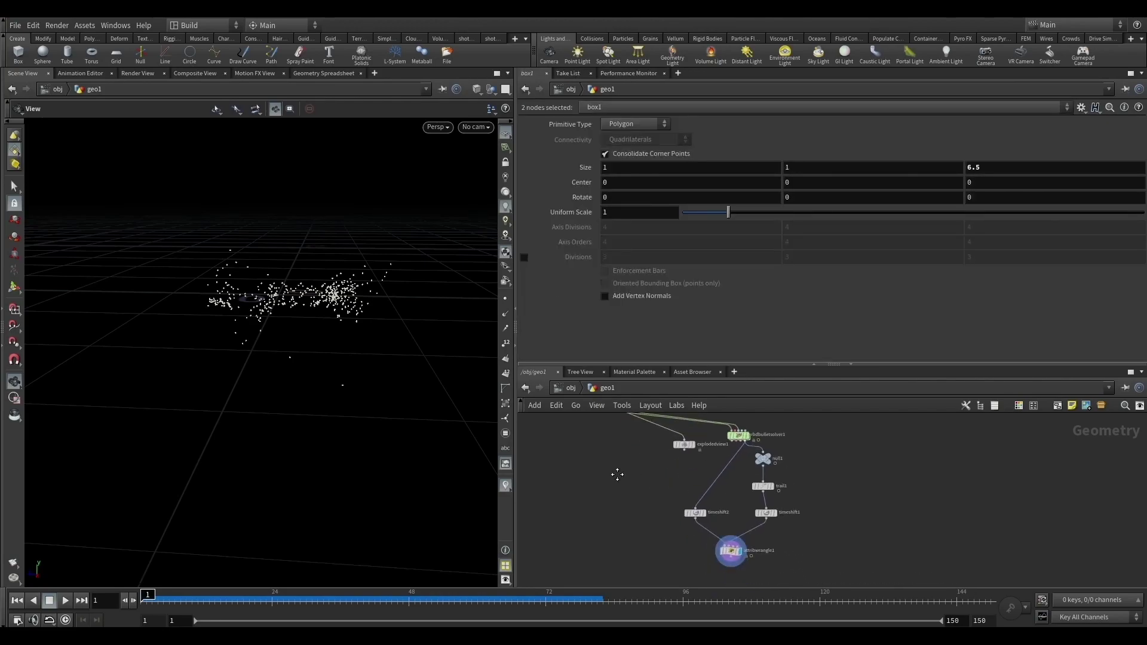
pyautogui.click(597, 539)
pyautogui.moveTo(776, 364); pyautogui.dragTo(776, 236)
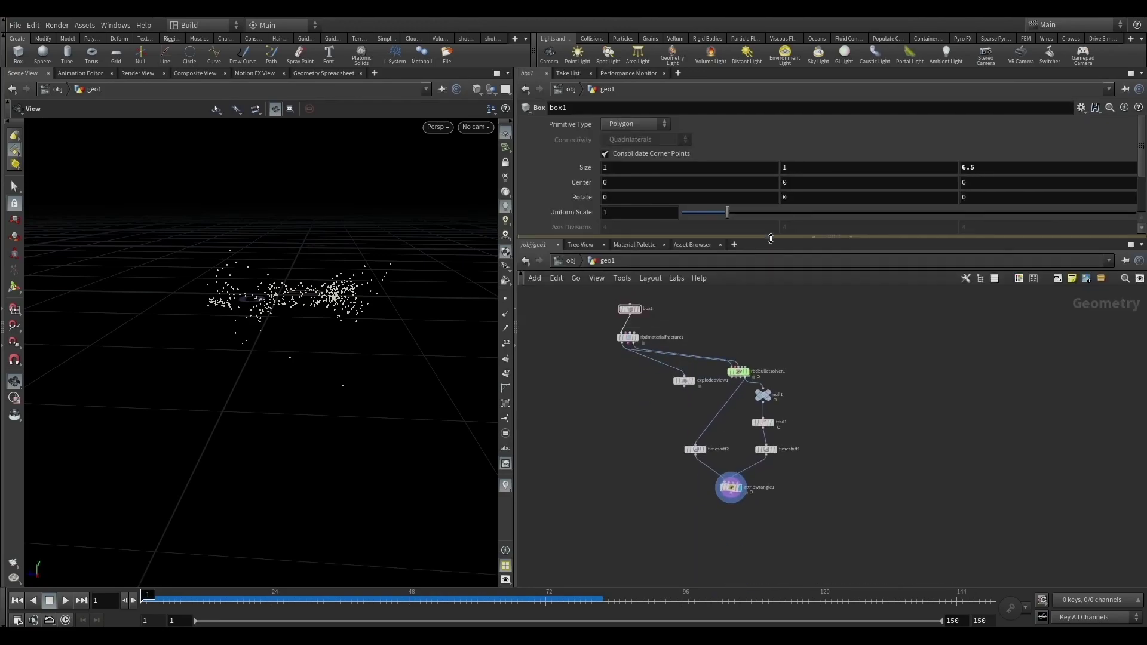
pyautogui.scroll(2, 657, 425)
pyautogui.scroll(1, 680, 434)
pyautogui.scroll(-2, 638, 367)
pyautogui.scroll(-1, 632, 444)
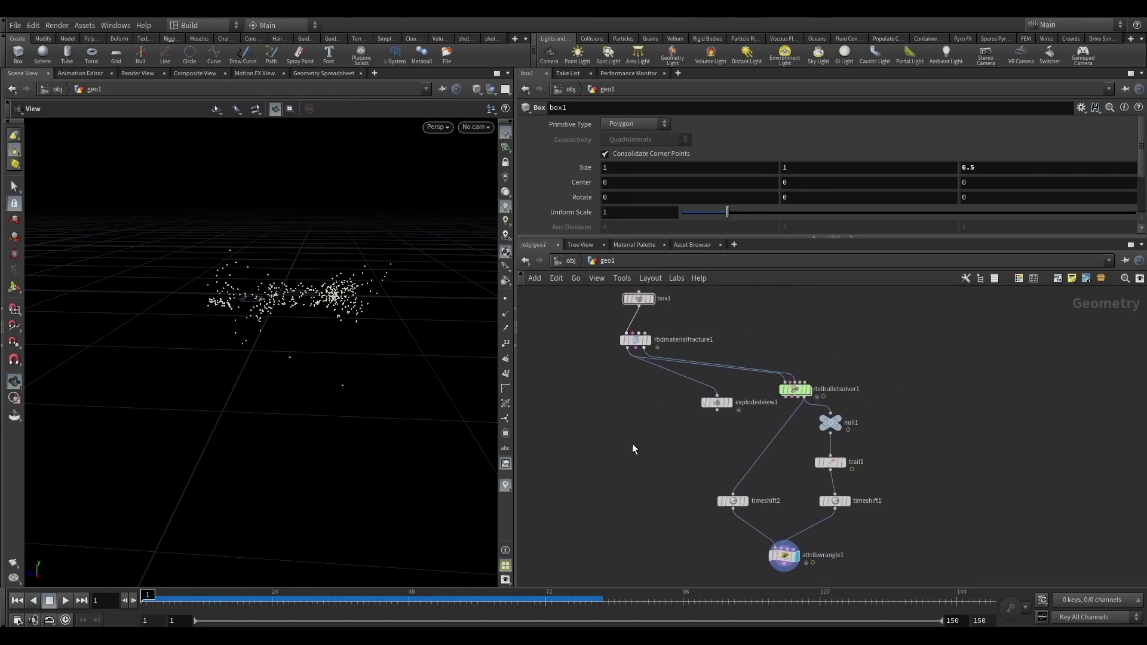
# Add a Transform Pieces node below attribwrangle1.
pyautogui.press('Tab')
pyautogui.write('tra')
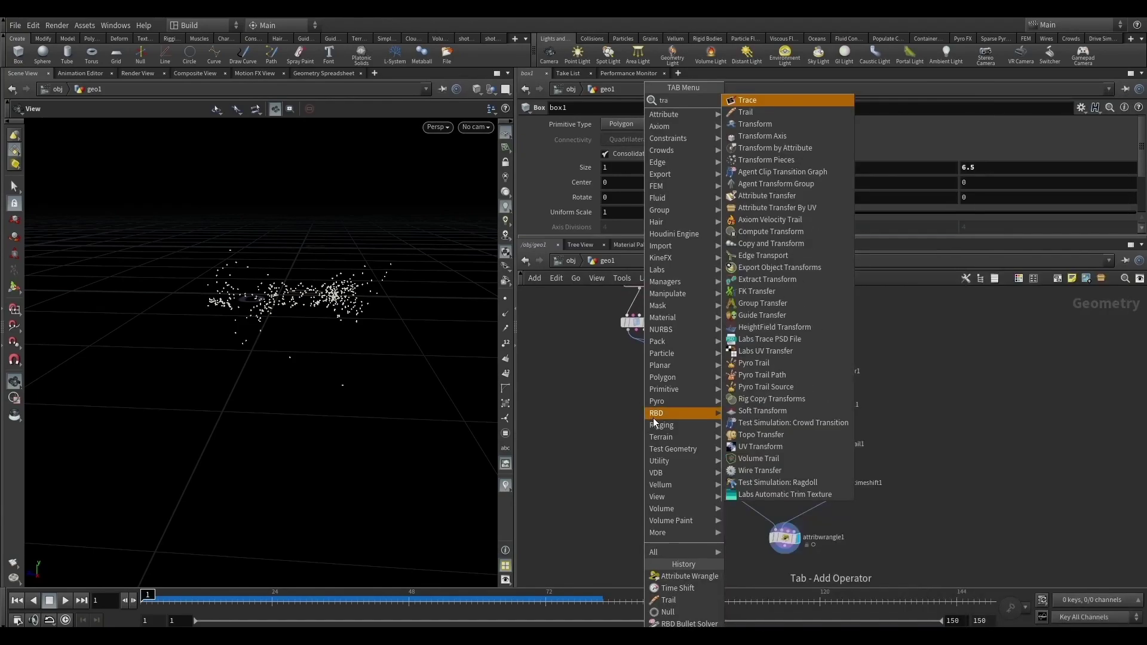
pyautogui.write('nf')
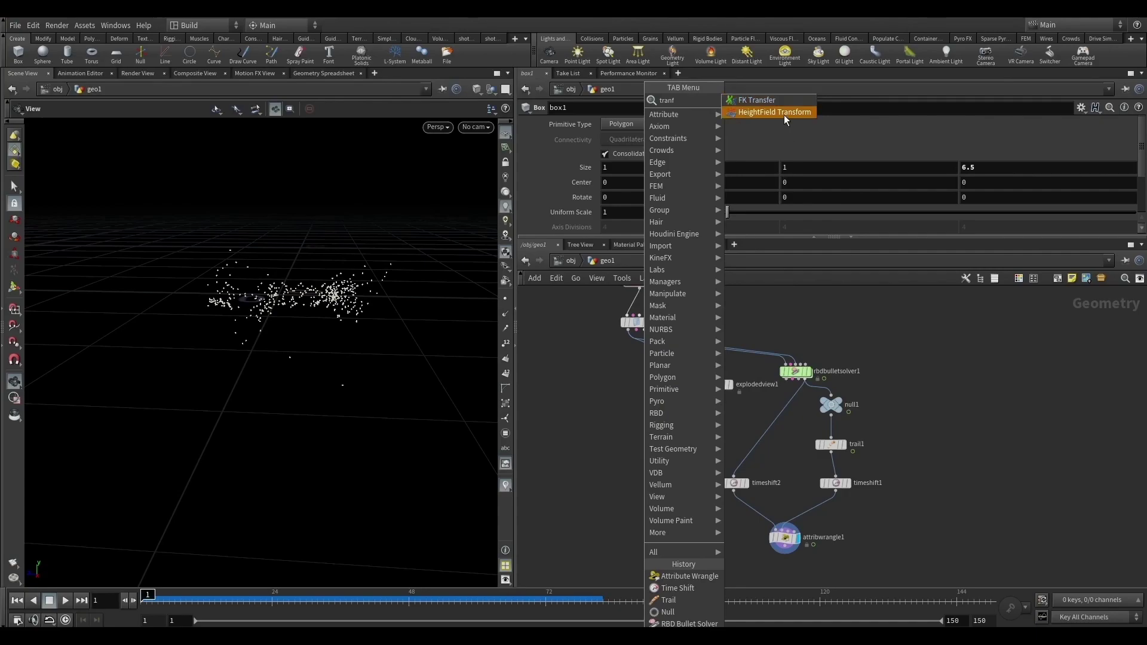
pyautogui.press('BackSpace')
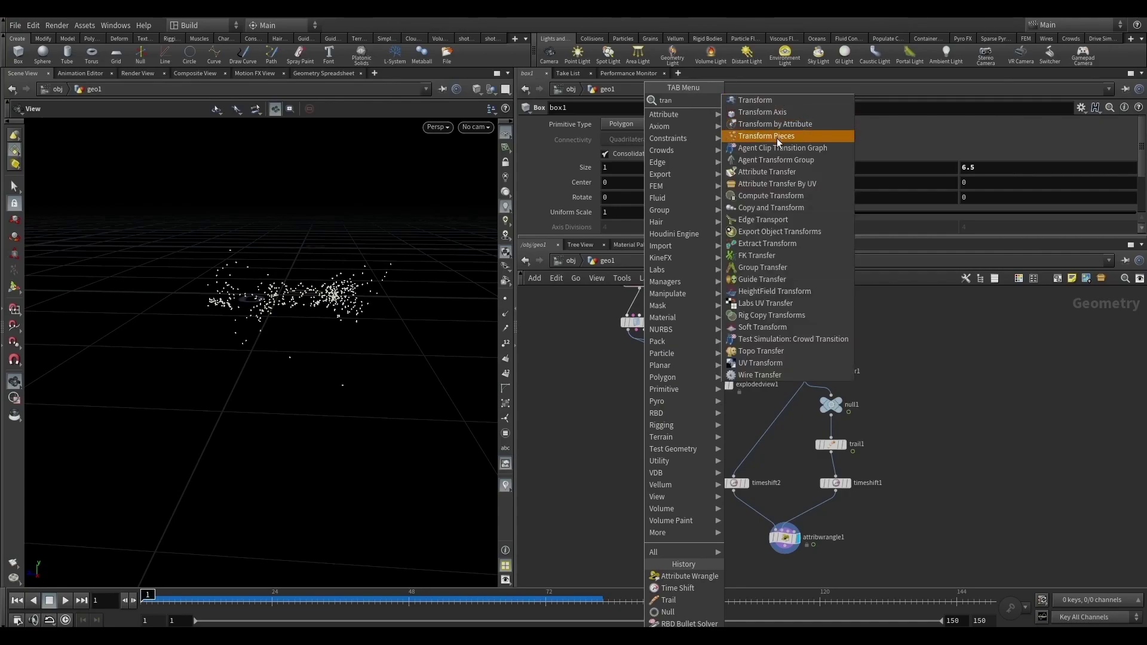
pyautogui.click(776, 136)
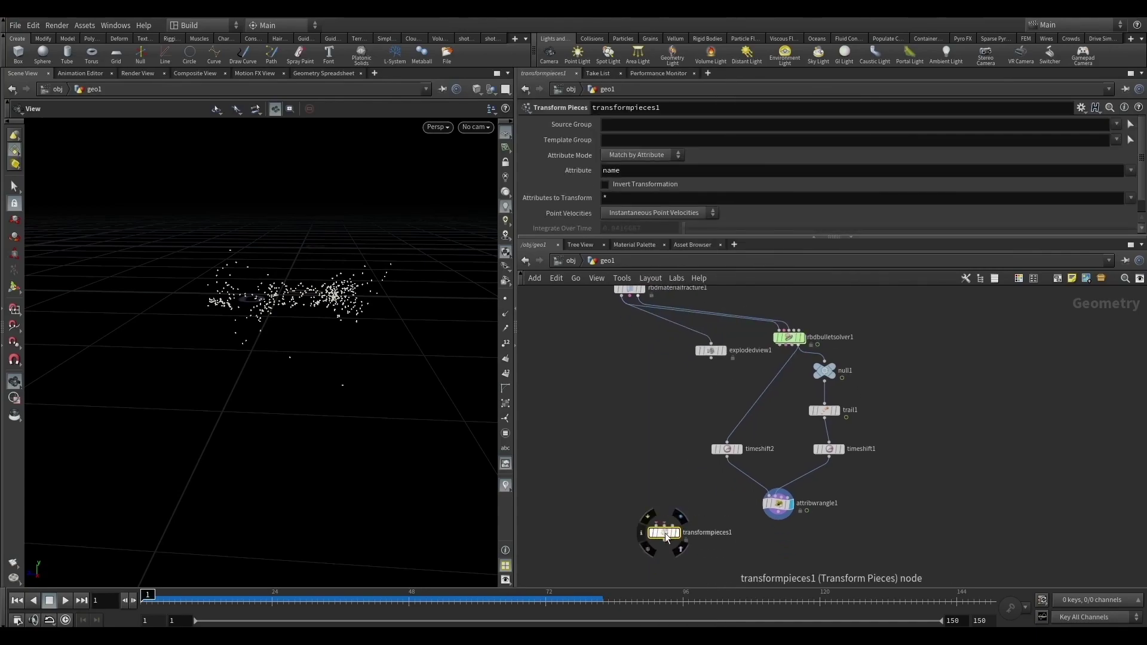
pyautogui.click(675, 556)
pyautogui.click(779, 503)
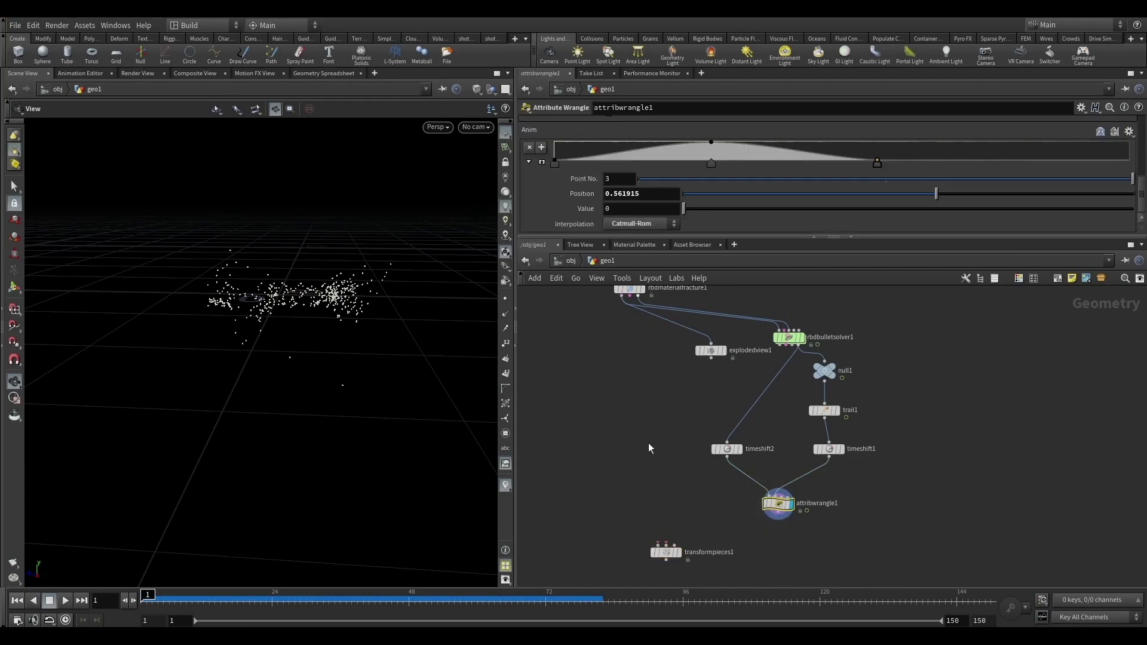
pyautogui.scroll(-2, 605, 377)
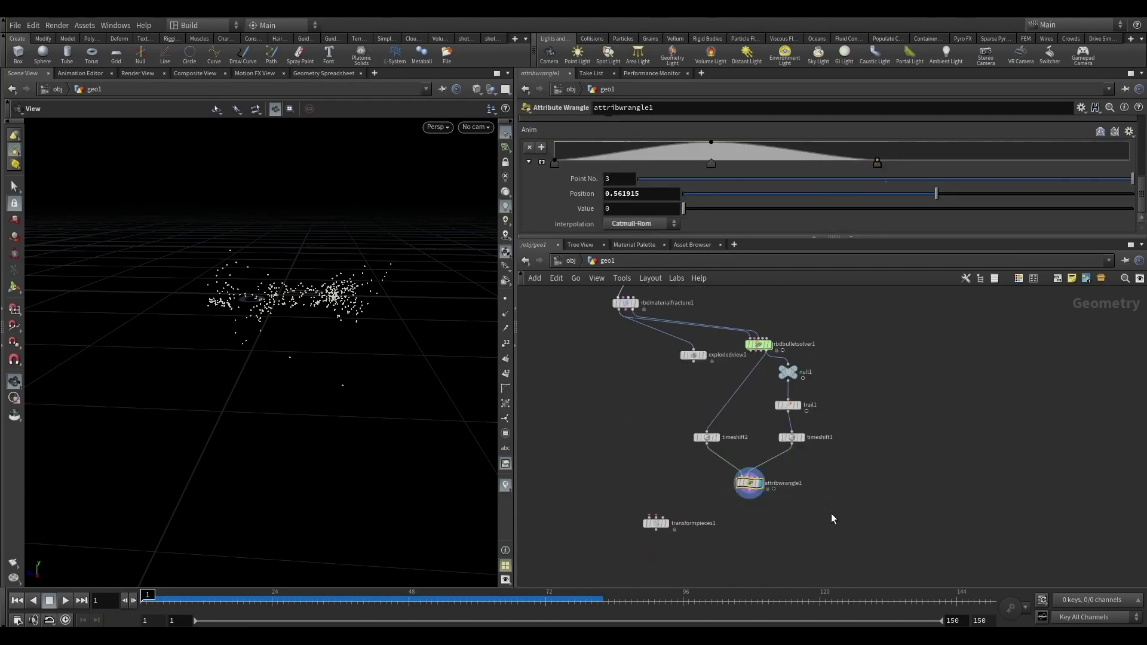
pyautogui.scroll(-1, 832, 522)
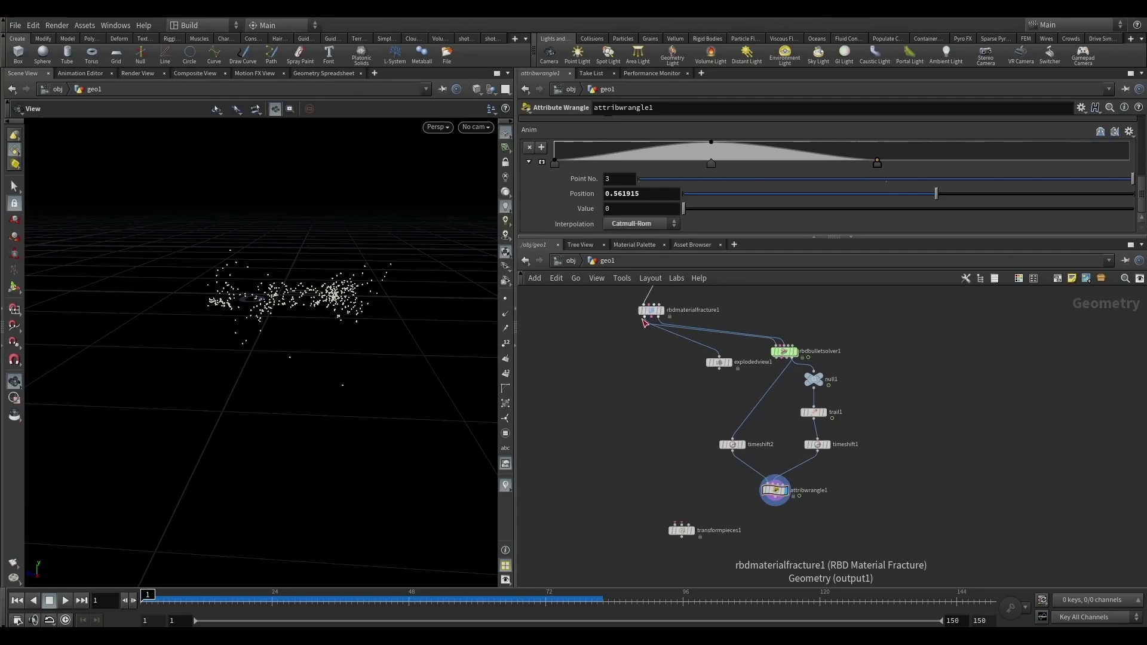
# Wire rbdmaterialfracture1 and attribwrangle1 into transformpieces1, display it, and inspect the spreading chunks.
pyautogui.moveTo(644, 318); pyautogui.dragTo(671, 524)
pyautogui.scroll(2, 707, 508)
pyautogui.moveTo(707, 508); pyautogui.dragTo(702, 458, button='middle')
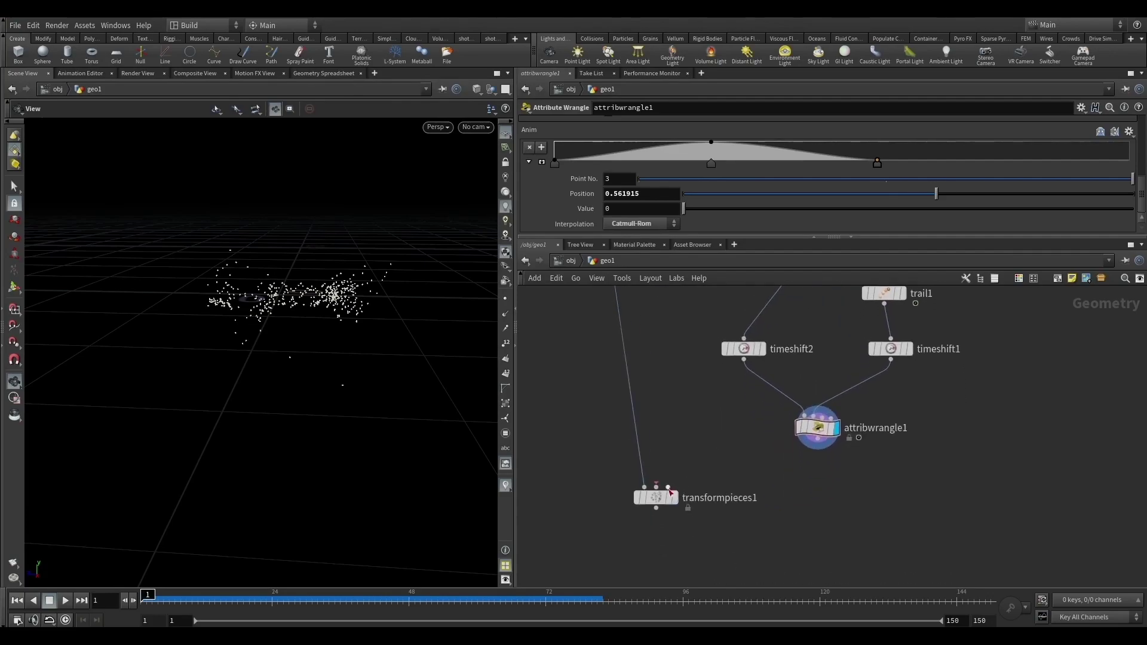
pyautogui.moveTo(668, 486); pyautogui.dragTo(816, 449)
pyautogui.click(679, 505)
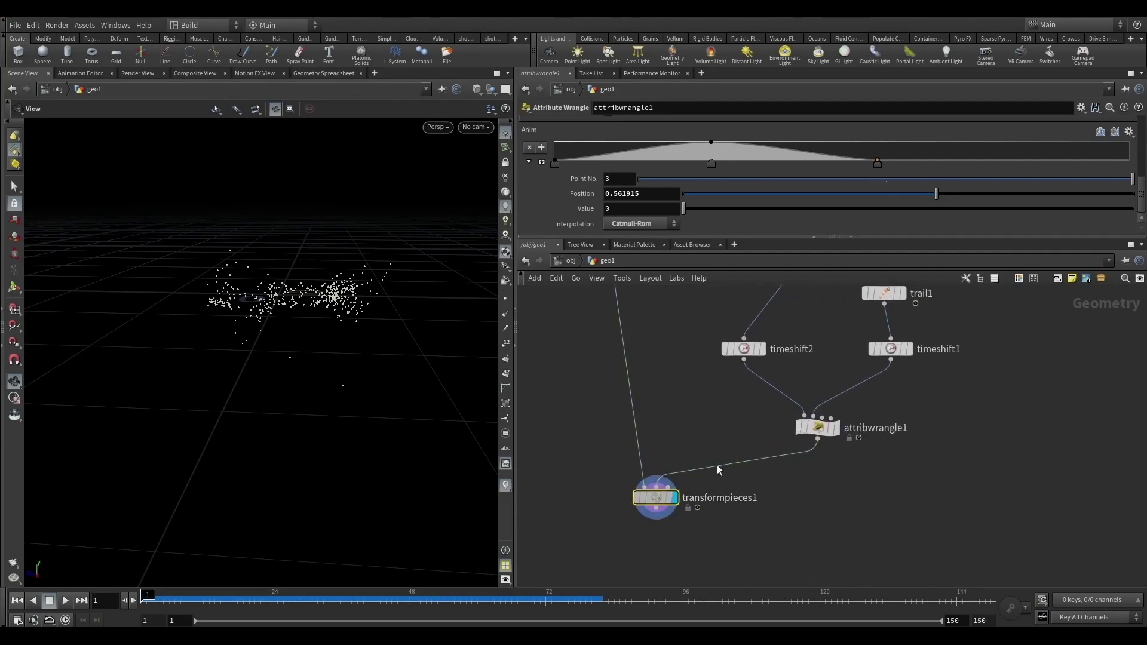
pyautogui.moveTo(148, 596)
pyautogui.mouseDown()
pyautogui.moveTo(380, 599)
pyautogui.moveTo(148, 598)
pyautogui.mouseUp()
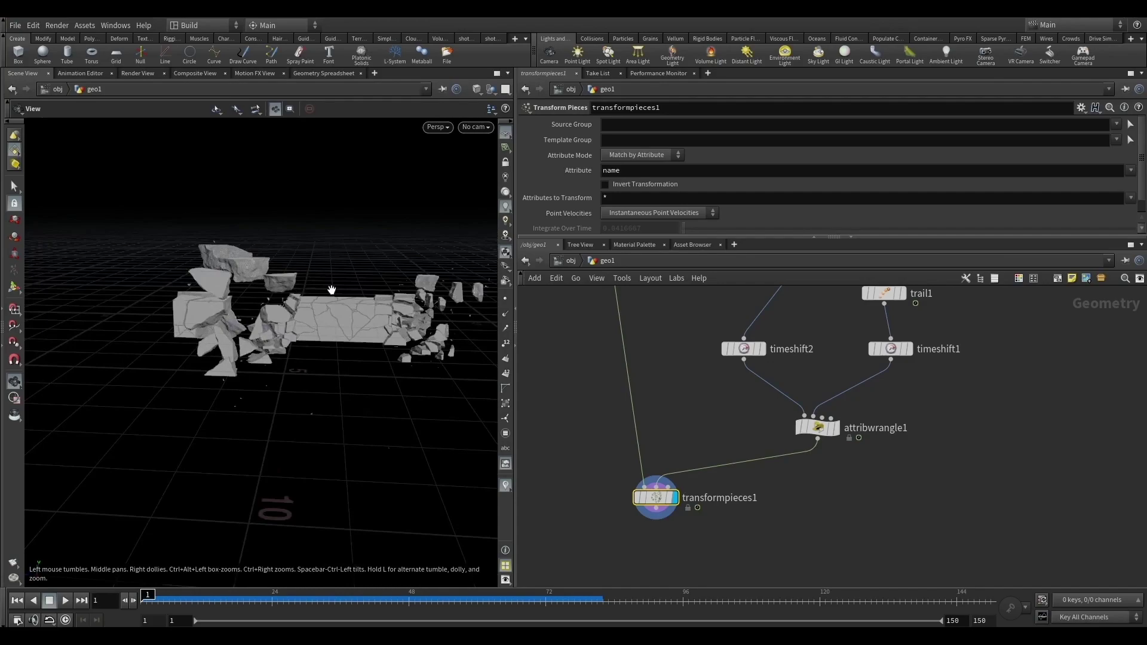
pyautogui.moveTo(254, 293); pyautogui.dragTo(281, 257)
pyautogui.moveTo(158, 598)
pyautogui.mouseDown()
pyautogui.moveTo(453, 599)
pyautogui.moveTo(122, 590)
pyautogui.moveTo(148, 597)
pyautogui.mouseUp()
pyautogui.moveTo(816, 428)
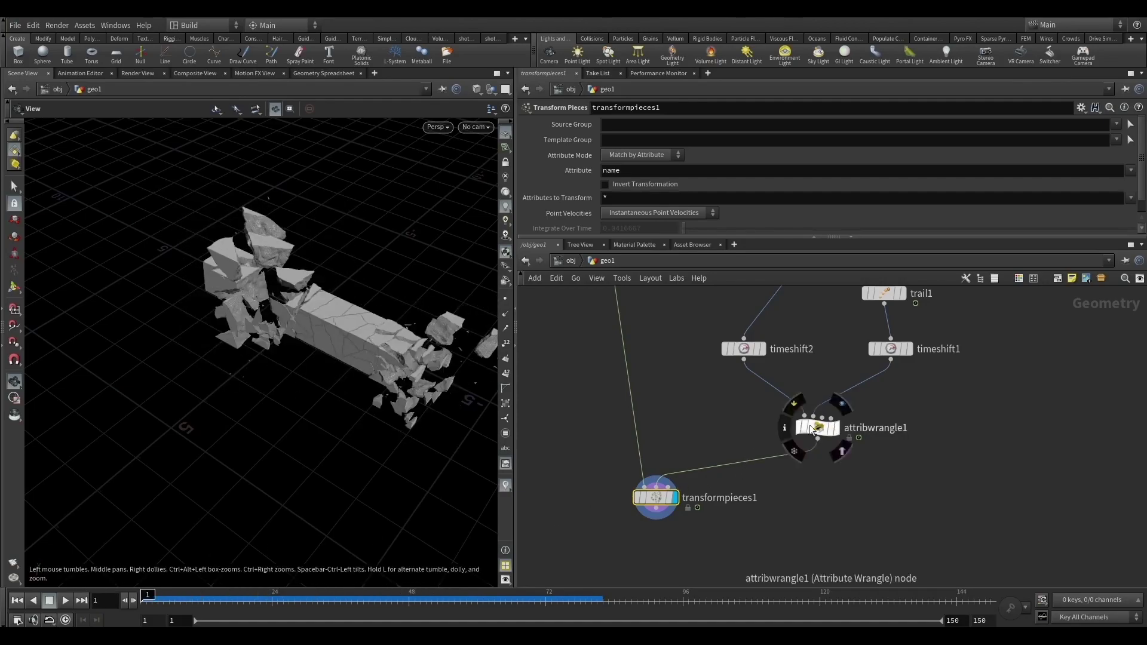
# Check attribwrangle1's node info (495 points), close it, and scroll back to its VEX code.
pyautogui.click(784, 428)
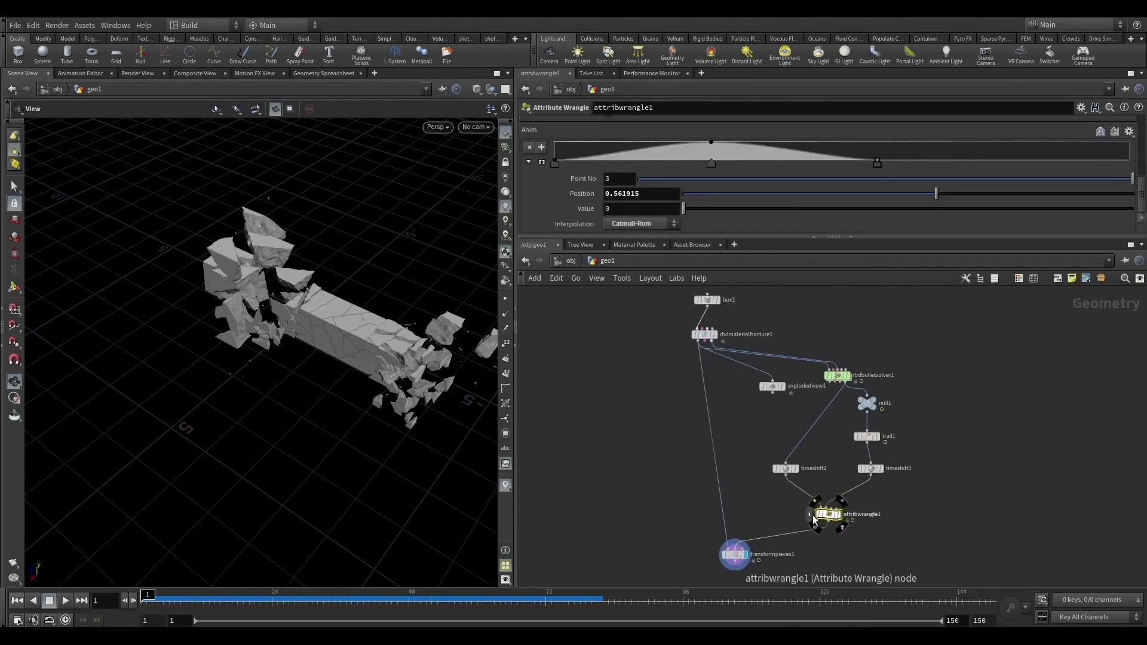
pyautogui.click(809, 514)
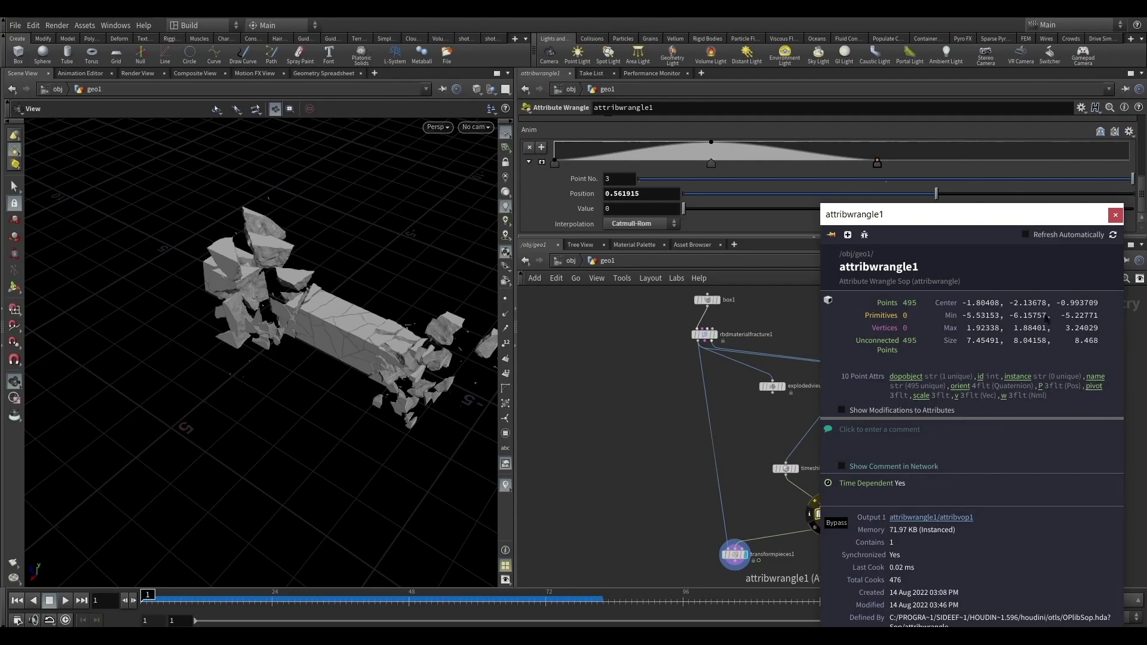
pyautogui.click(1115, 216)
pyautogui.moveTo(871, 566); pyautogui.dragTo(808, 526, button='middle')
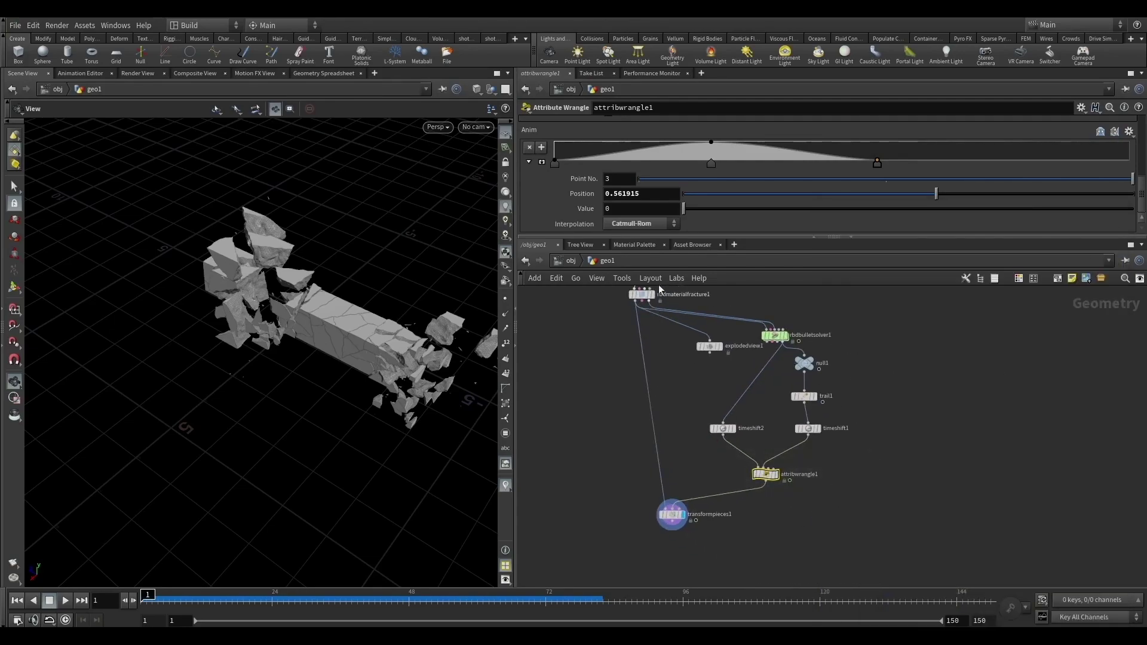
pyautogui.scroll(2, 570, 187)
pyautogui.scroll(2, 569, 183)
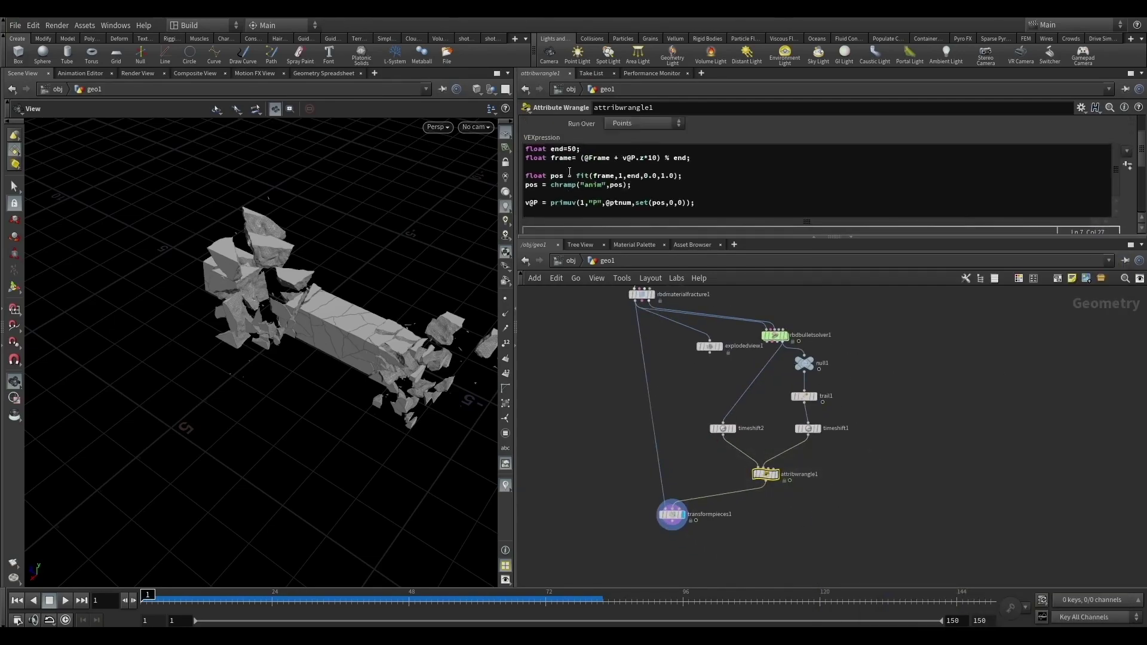
# Open one blank line below the primuv statement on line 7 and enlarge the code editor.
pyautogui.click(703, 207)
pyautogui.press('Return')
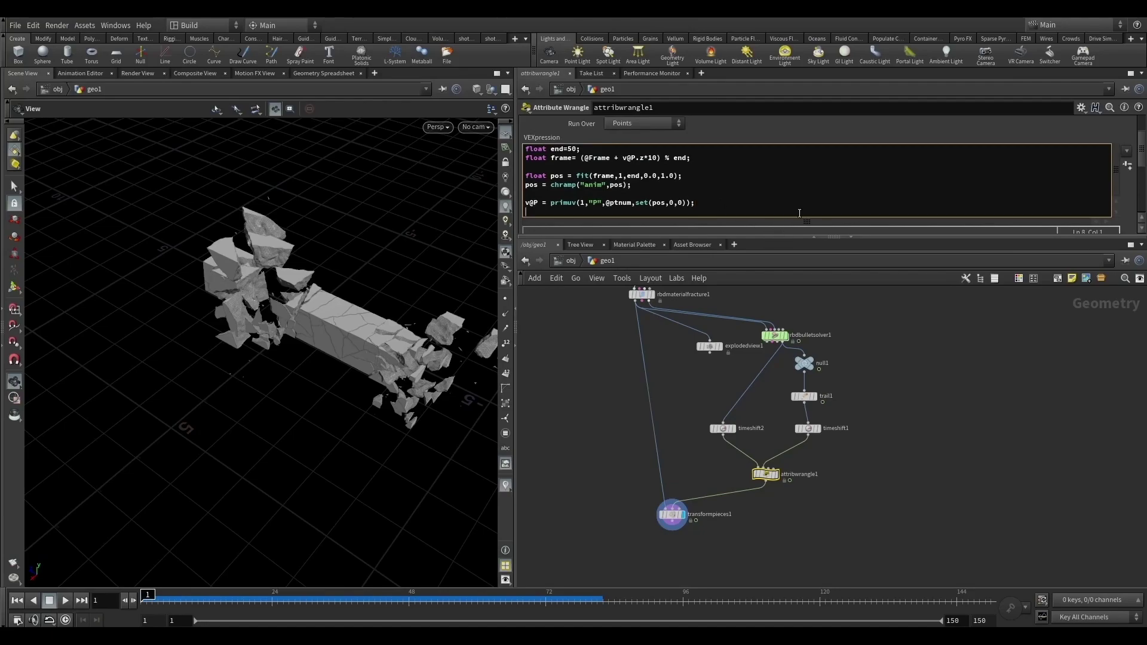
pyautogui.moveTo(775, 239); pyautogui.dragTo(776, 325)
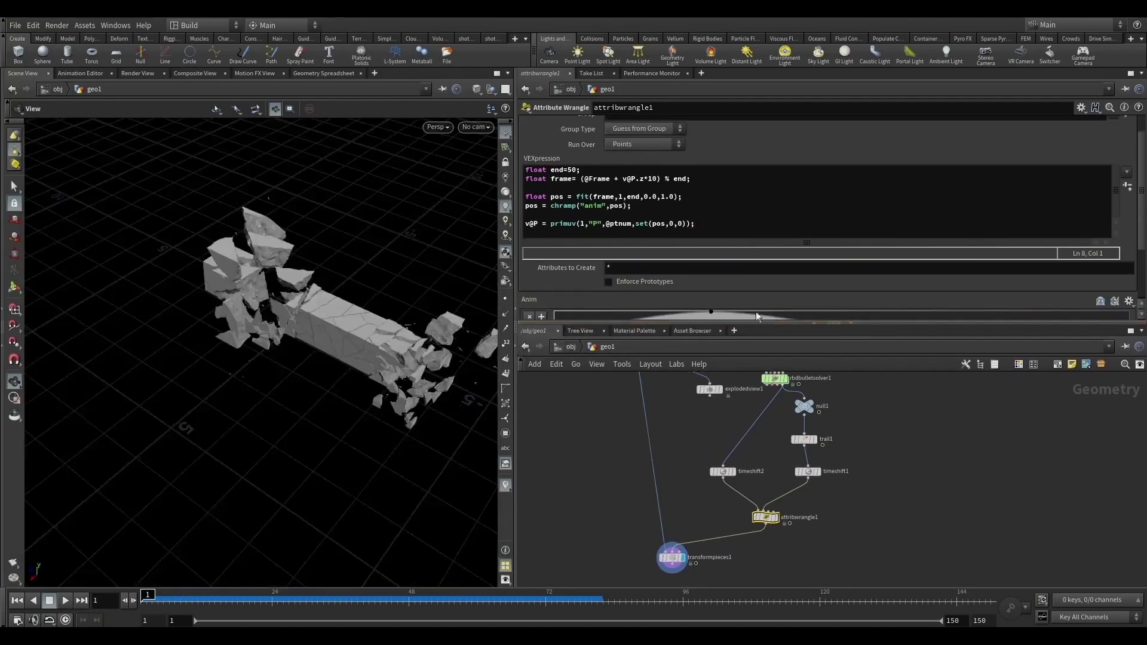
pyautogui.click(719, 227)
pyautogui.press('Return')
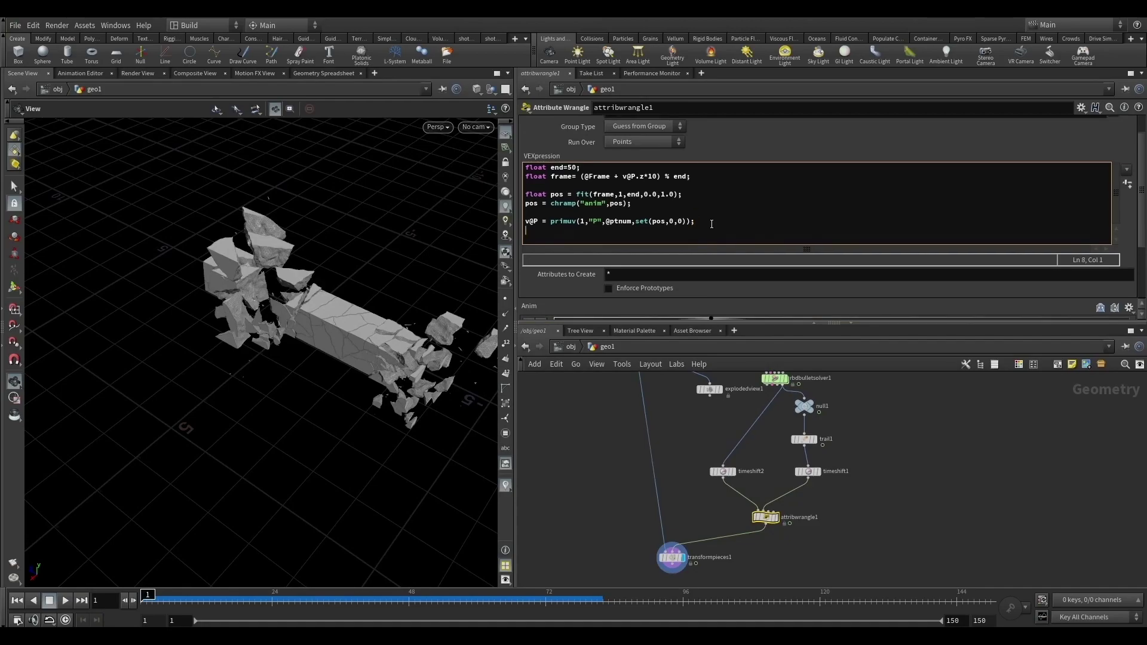
pyautogui.press('Return')
pyautogui.press('BackSpace')
pyautogui.press('BackSpace')
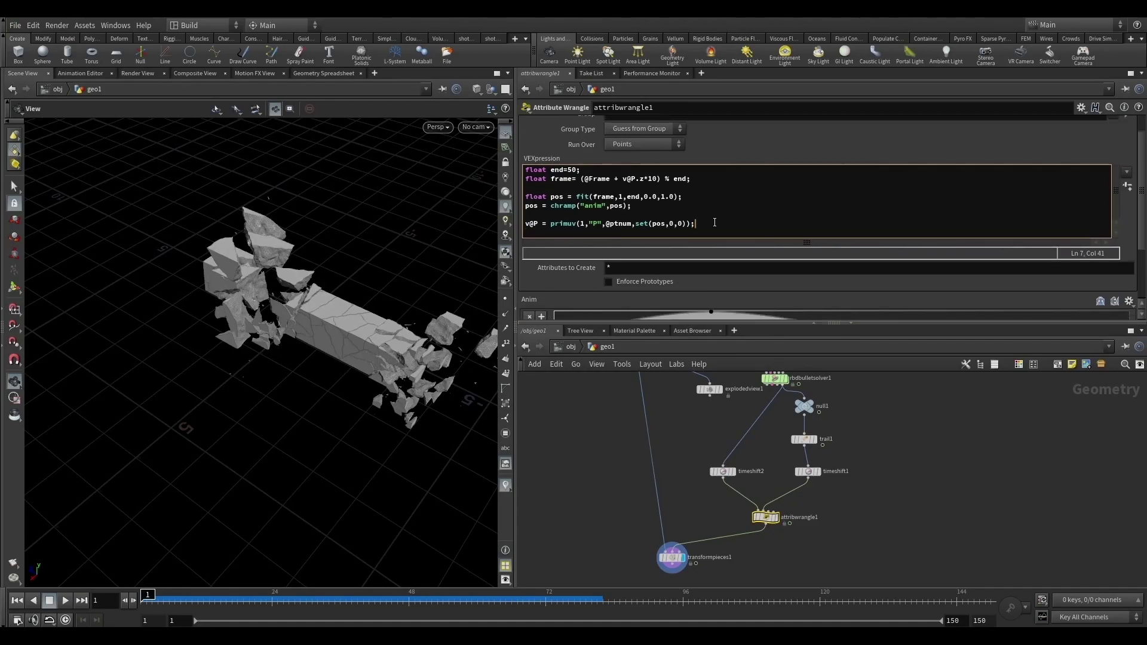
pyautogui.press('Return')
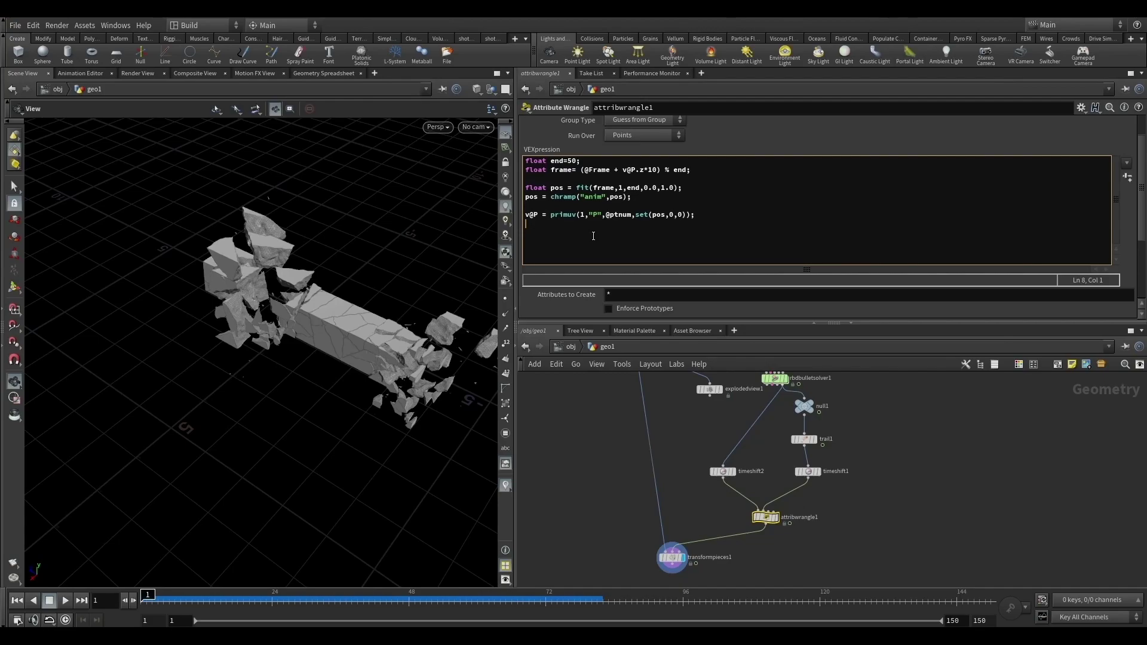
pyautogui.write('p')
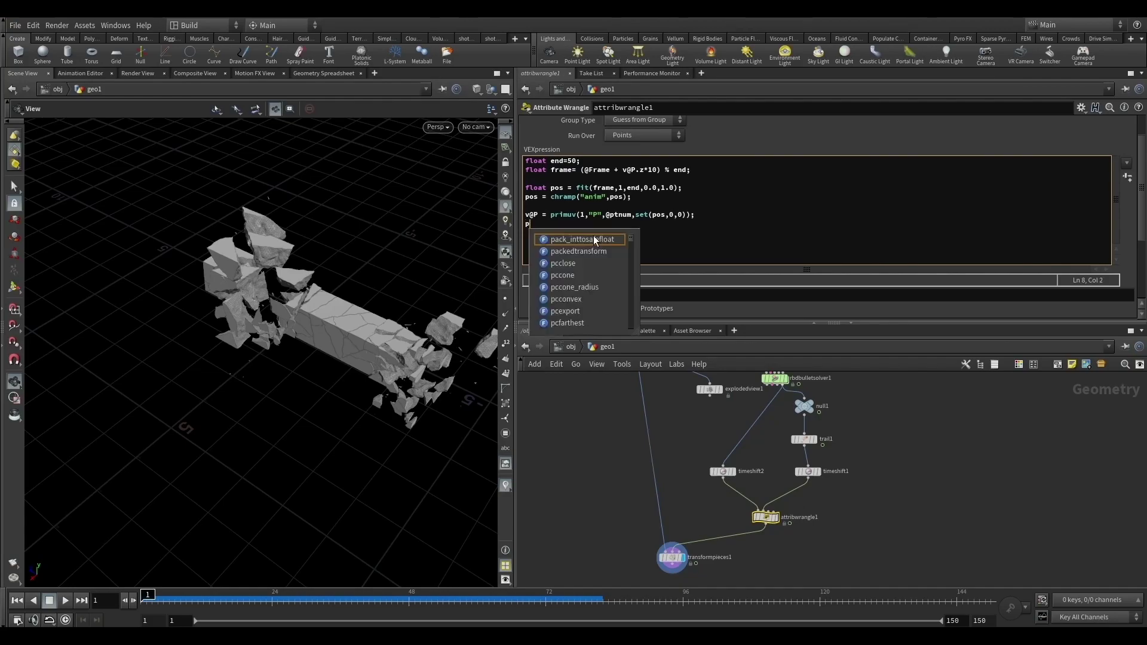
pyautogui.write('@o')
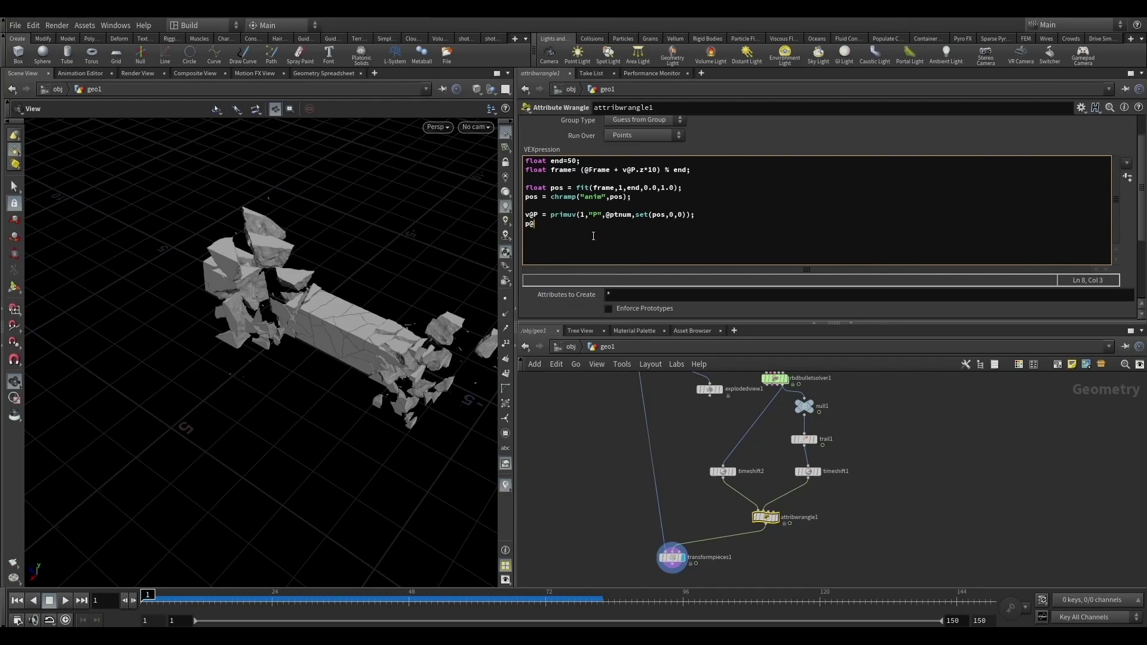
pyautogui.write('rien')
pyautogui.write('t =')
pyautogui.moveTo(551, 214); pyautogui.dragTo(692, 217)
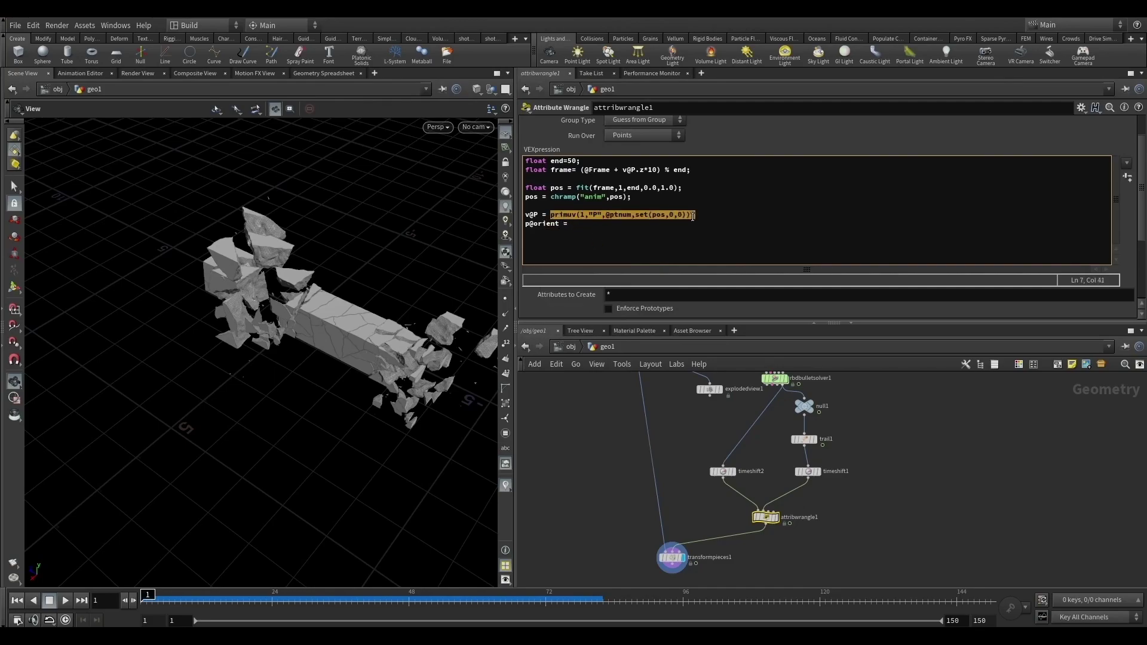
pyautogui.click(577, 224)
pyautogui.write('primuv(1,"P",@ptnum,set(pos,0,0));')
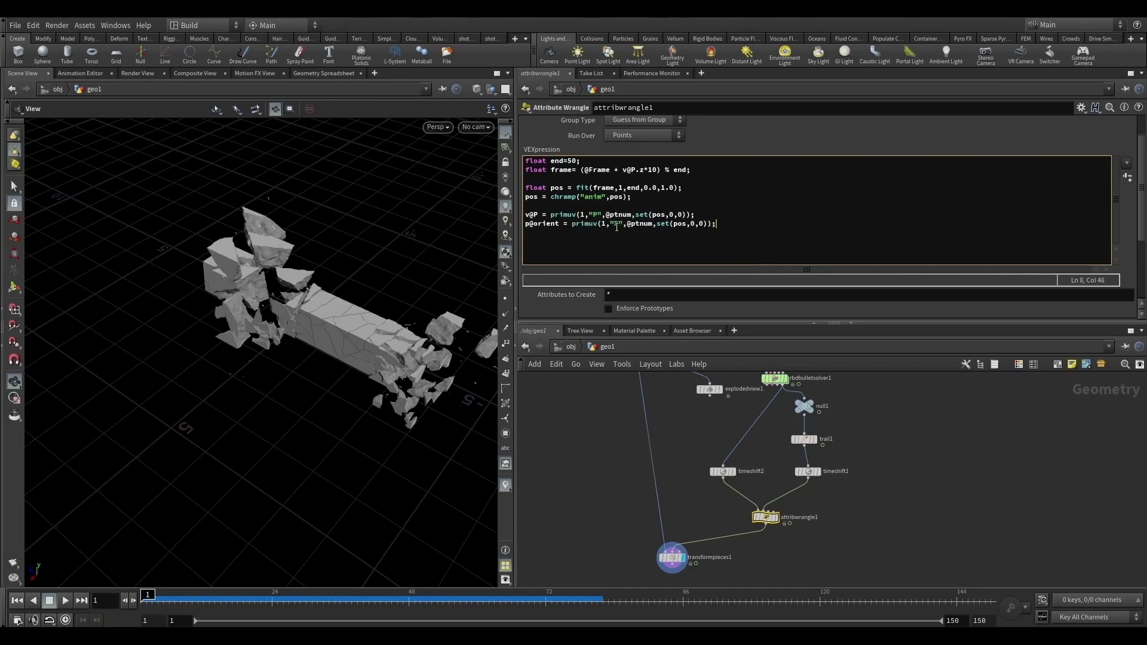
pyautogui.press('BackSpace')
pyautogui.write('orient')
pyautogui.moveTo(289, 594)
pyautogui.mouseDown()
pyautogui.moveTo(199, 594)
pyautogui.moveTo(345, 595)
pyautogui.moveTo(99, 593)
pyautogui.mouseUp()
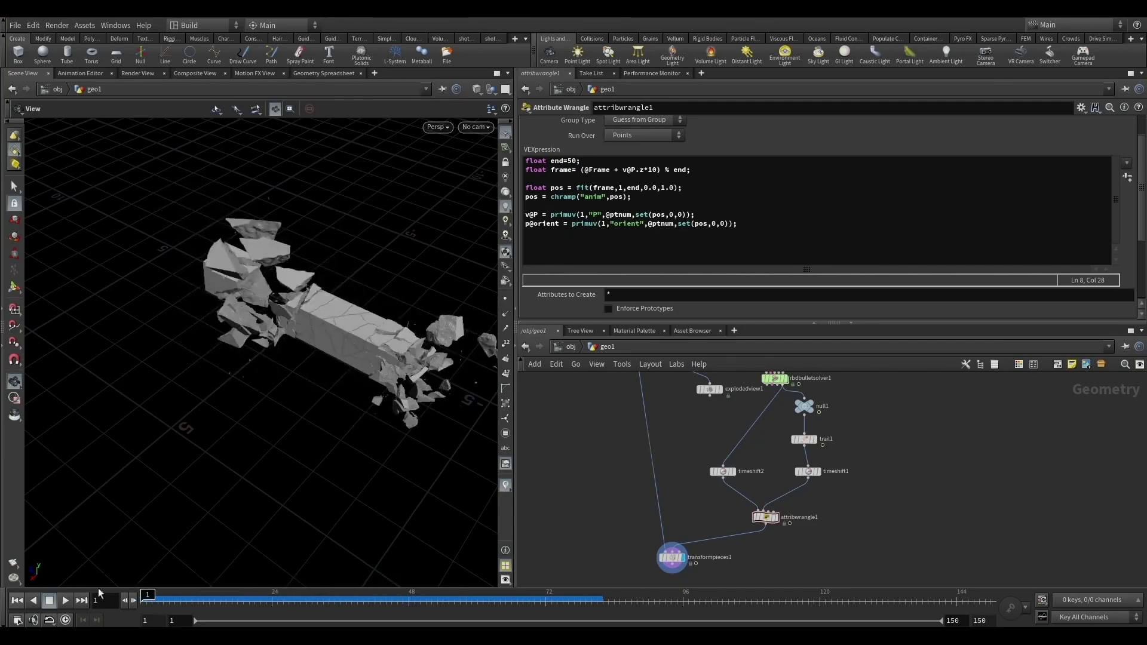
pyautogui.click(562, 235)
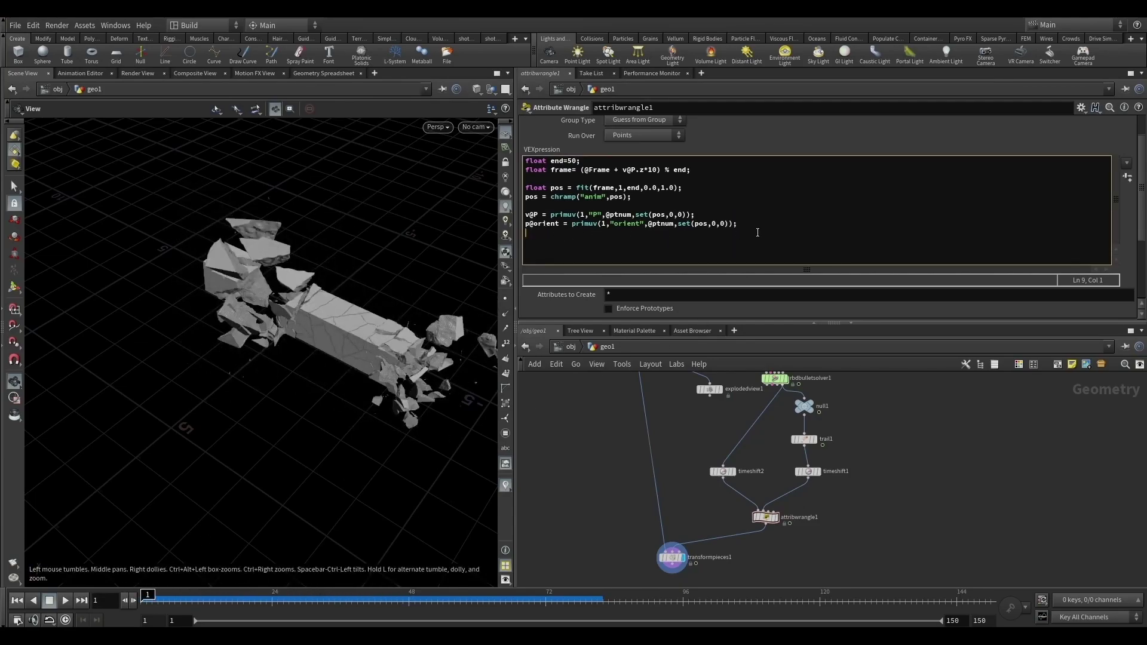
# Paste two copies of the p@orient line below the existing code.
pyautogui.moveTo(739, 224); pyautogui.dragTo(524, 226)
pyautogui.hotkey('ctrl', 'c')
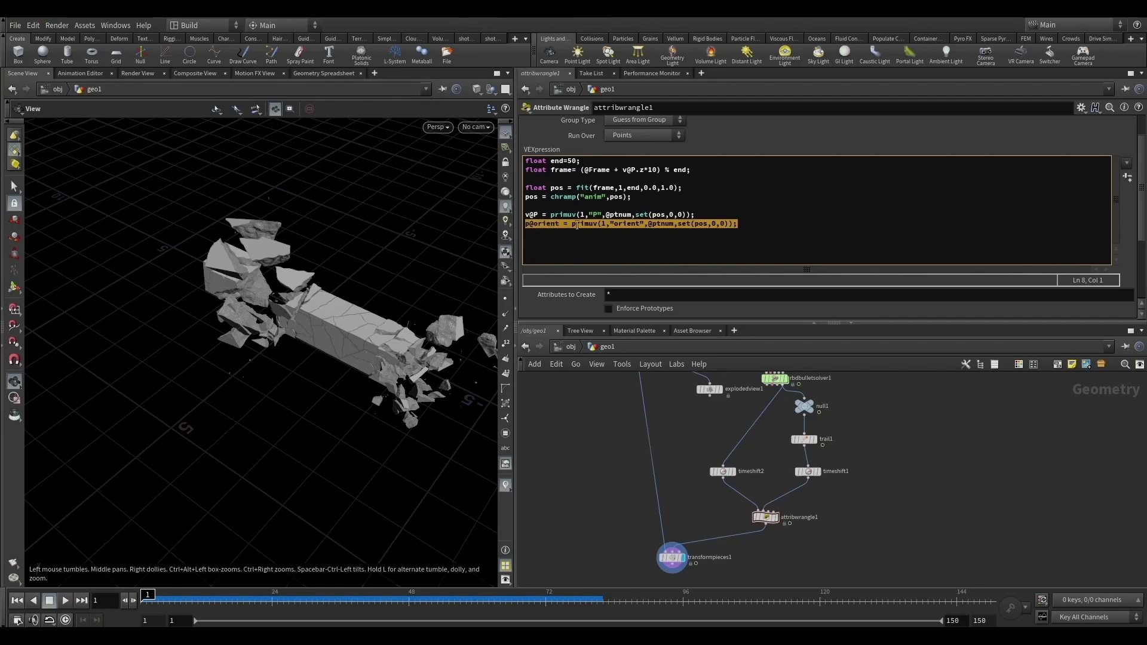
pyautogui.click(751, 227)
pyautogui.press('Return')
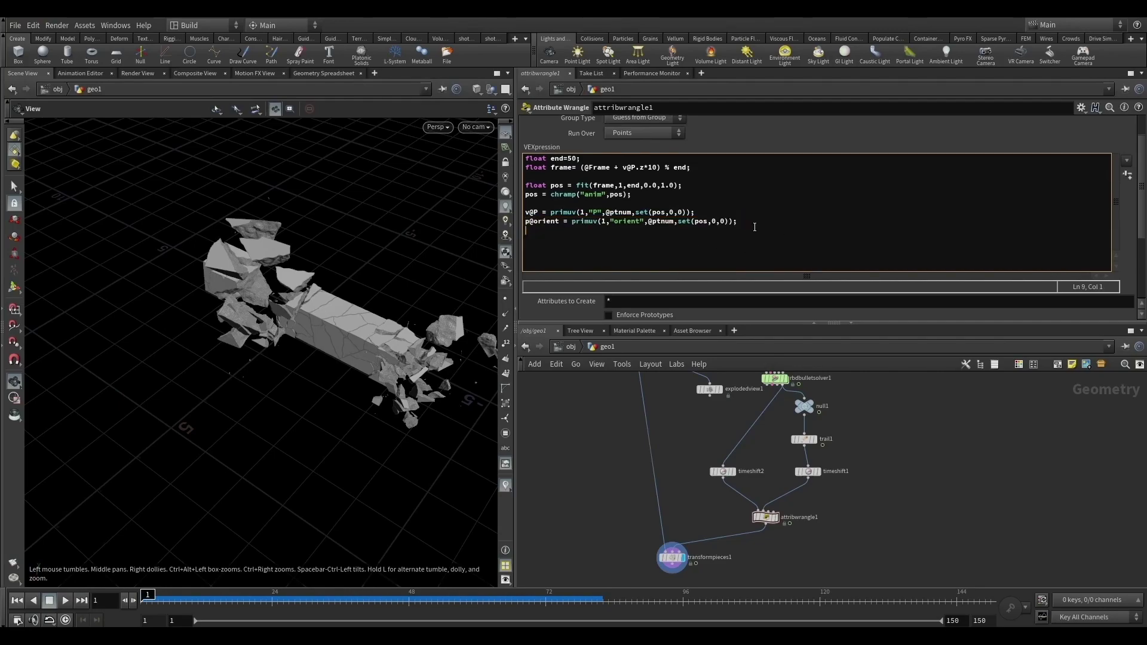
pyautogui.press('Return')
pyautogui.click(531, 230)
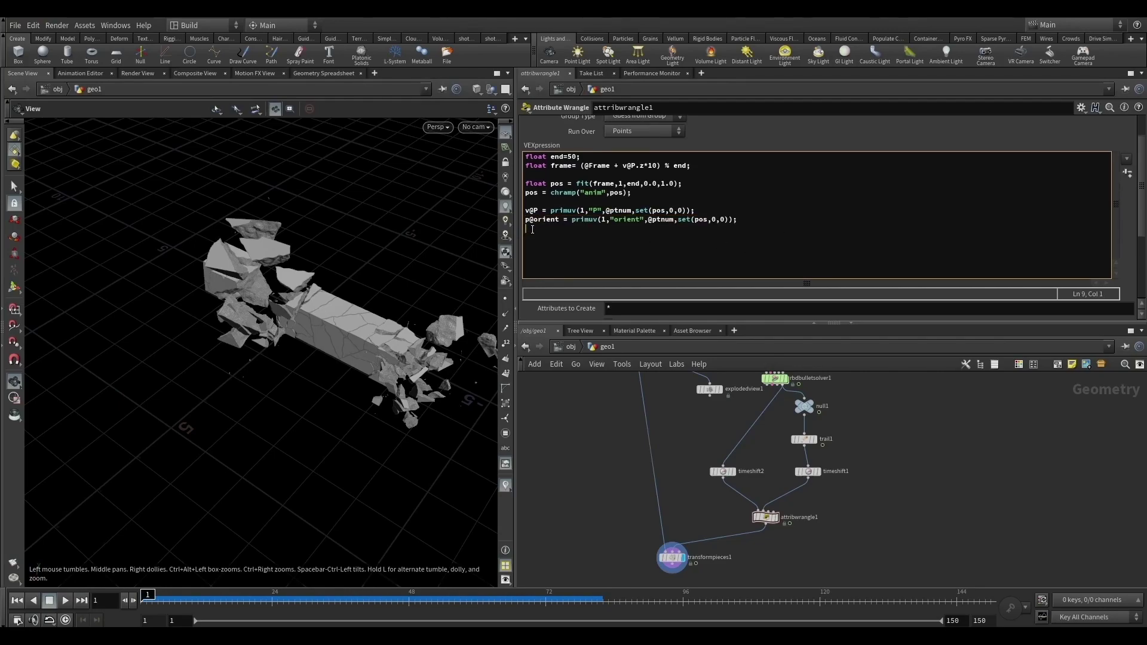
pyautogui.hotkey('ctrl', 'v')
pyautogui.press('Return')
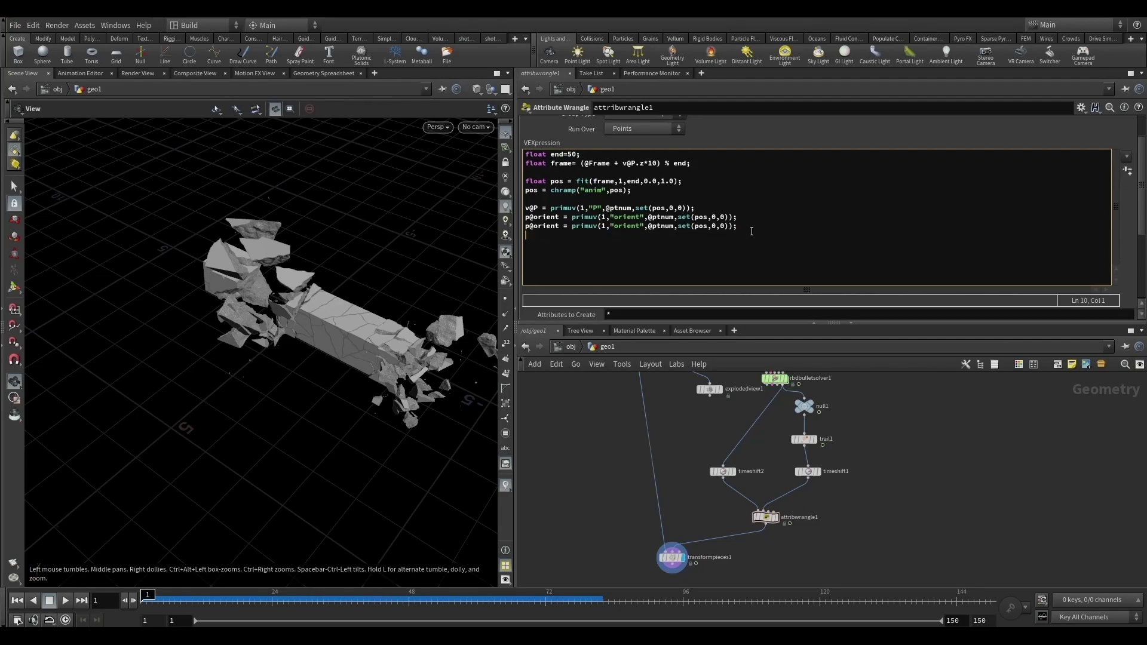
pyautogui.hotkey('ctrl', 'v')
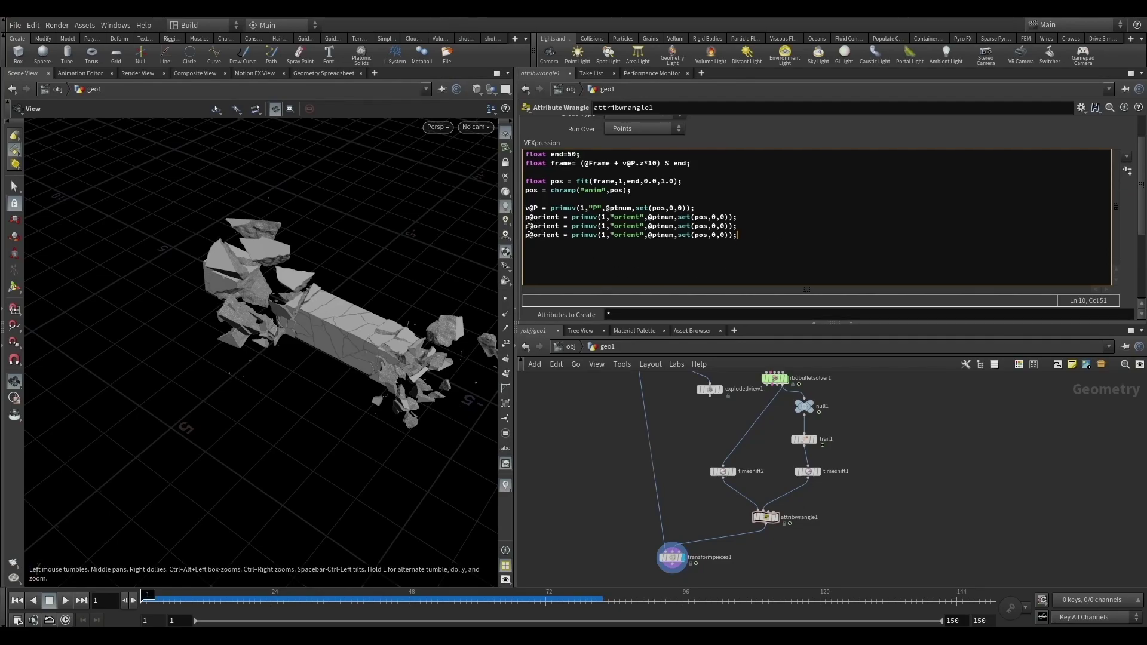
# Edit the copies into v@scale = primuv(1,"scale",...) and v@pivot = primuv(1,"pivot",...).
pyautogui.click(526, 227)
pyautogui.write('v')
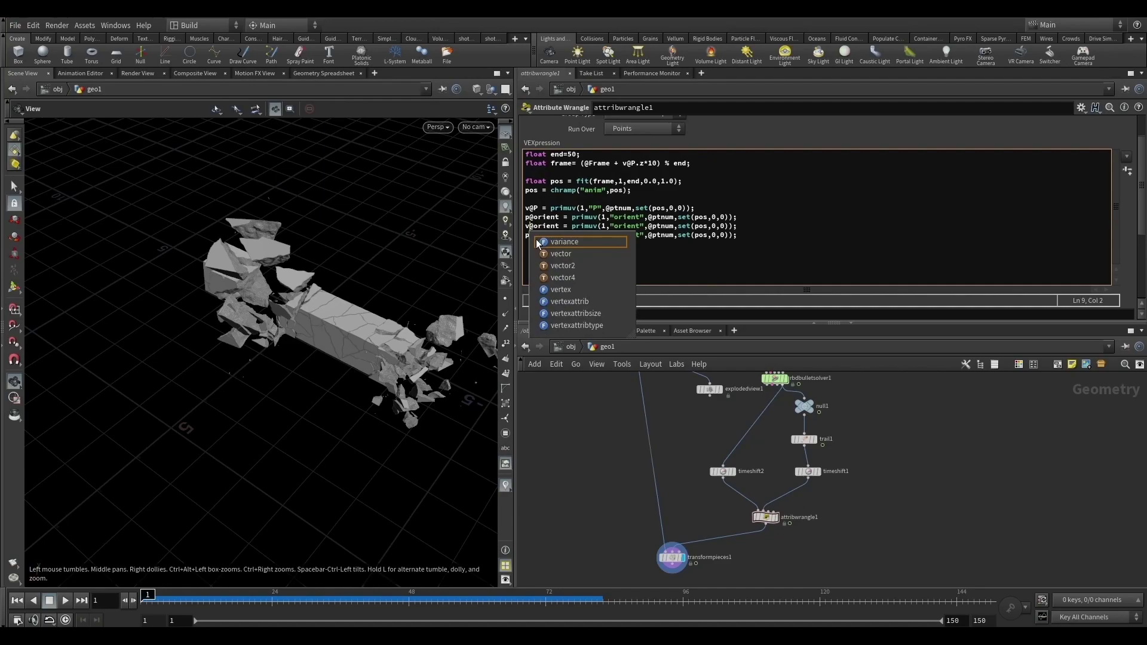
pyautogui.click(527, 237)
pyautogui.press('BackSpace')
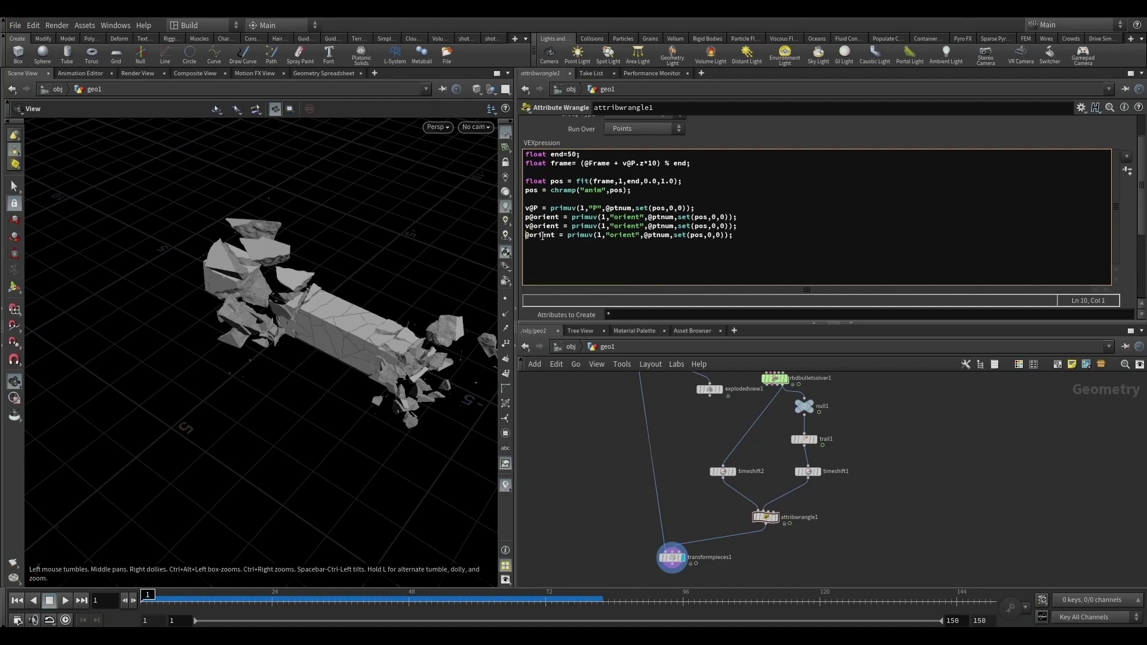
pyautogui.write('v')
pyautogui.moveTo(533, 227); pyautogui.dragTo(555, 226)
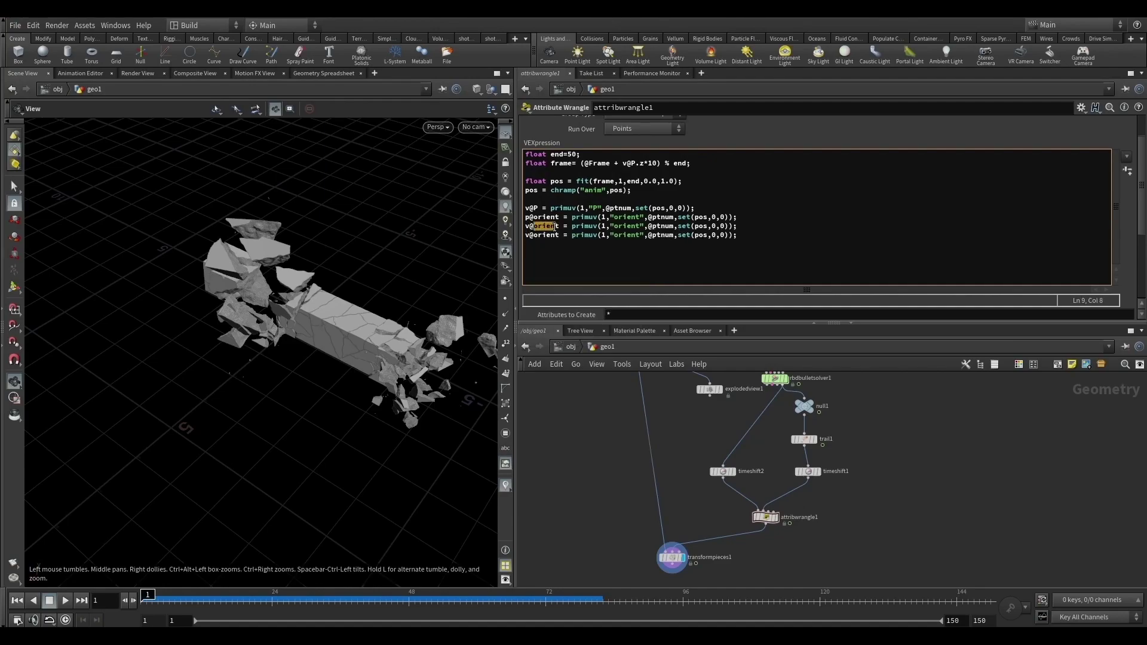
pyautogui.write('scale')
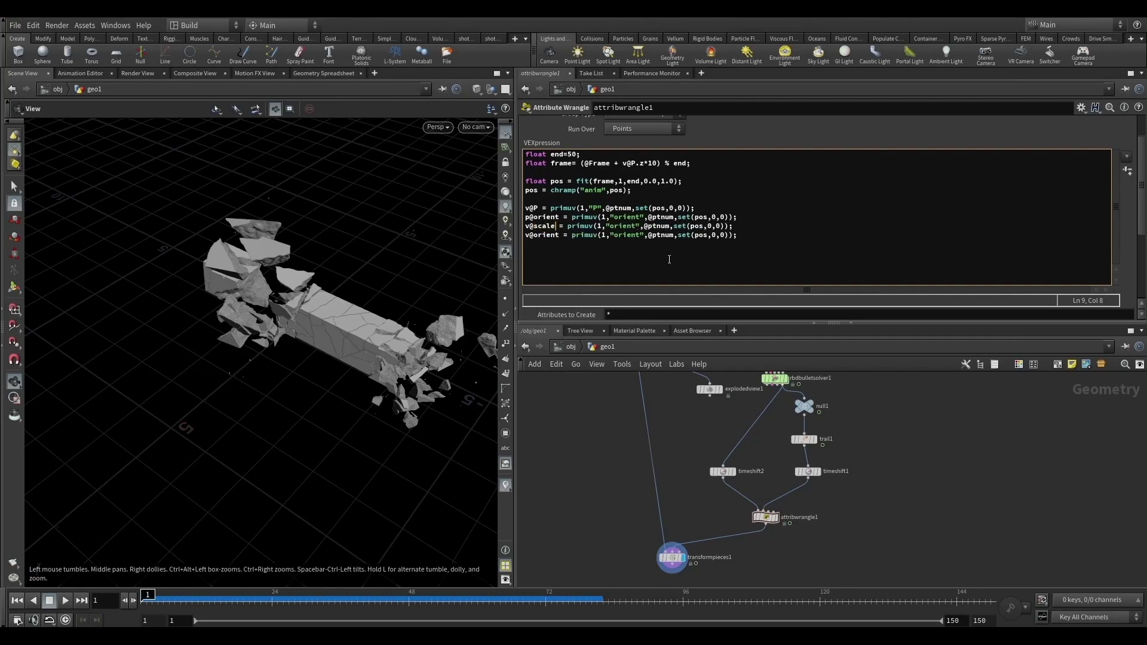
pyautogui.moveTo(637, 227); pyautogui.dragTo(620, 227)
pyautogui.write('s')
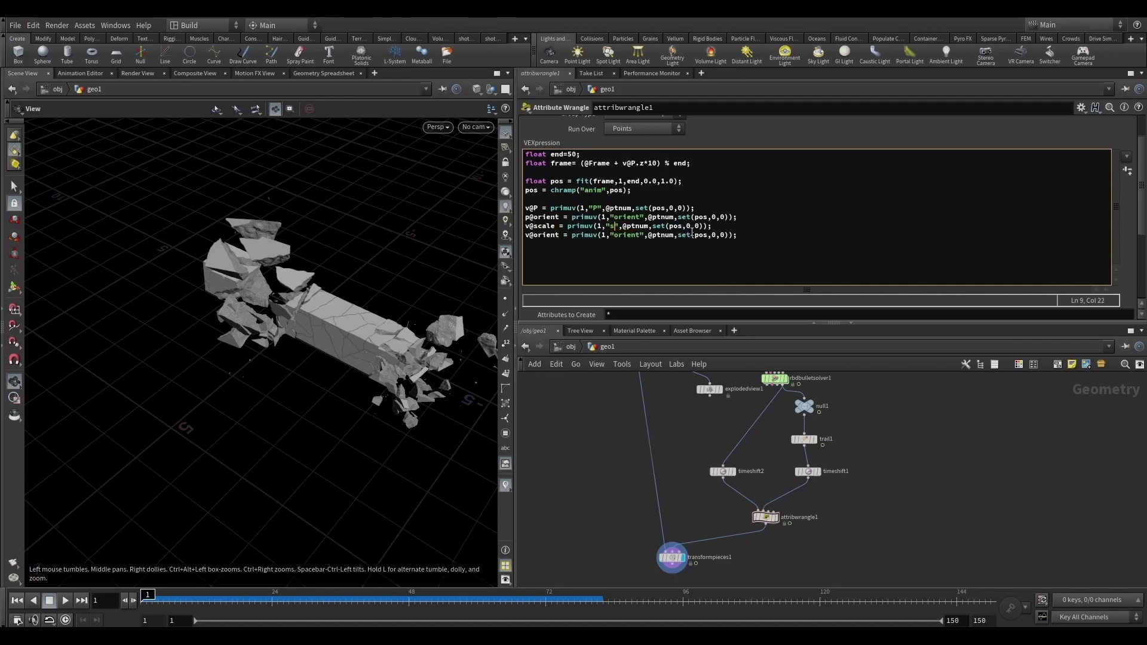
pyautogui.write('cale')
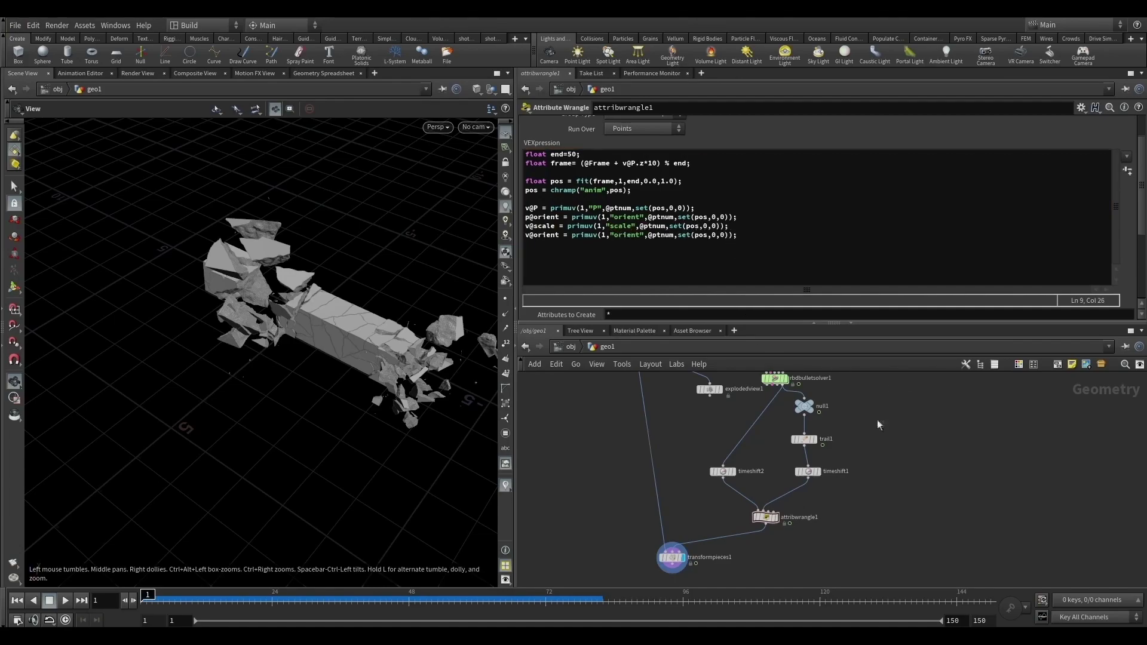
pyautogui.moveTo(612, 237); pyautogui.dragTo(639, 235)
pyautogui.write('p')
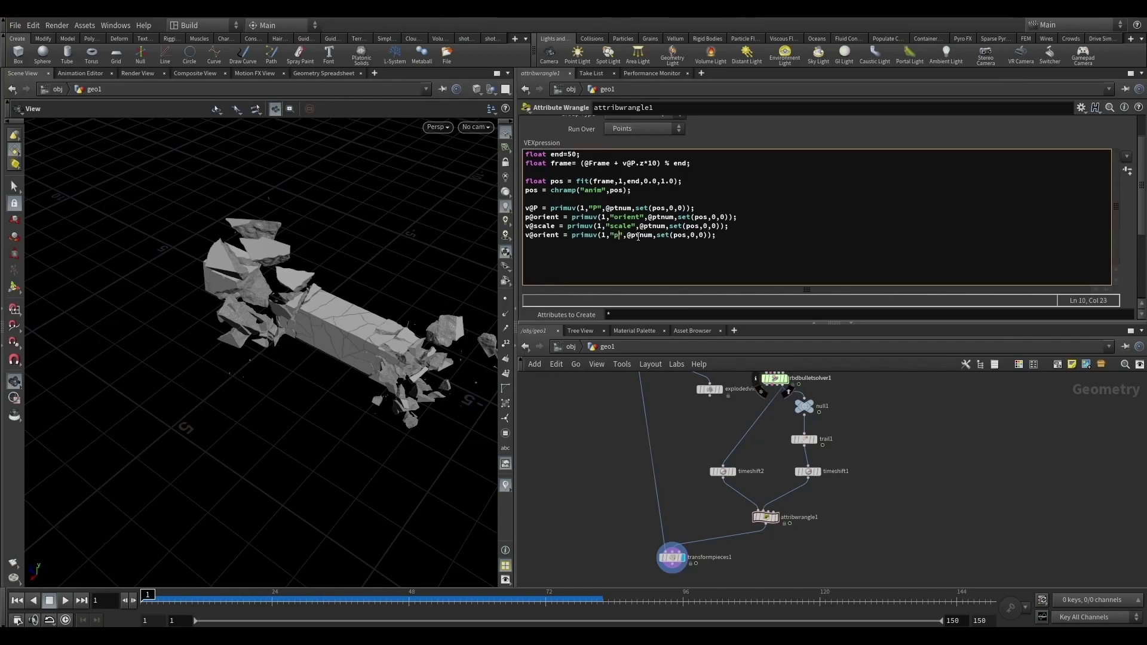
pyautogui.write('ivot')
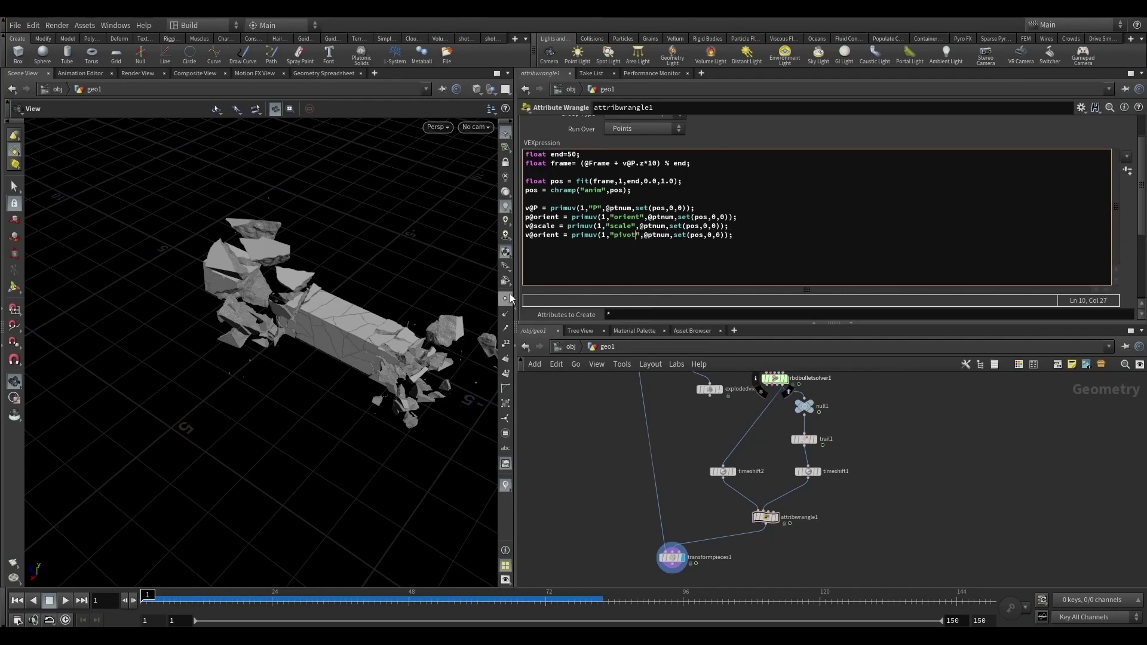
pyautogui.click(536, 240)
pyautogui.moveTo(533, 235); pyautogui.dragTo(556, 235)
pyautogui.write('pivot')
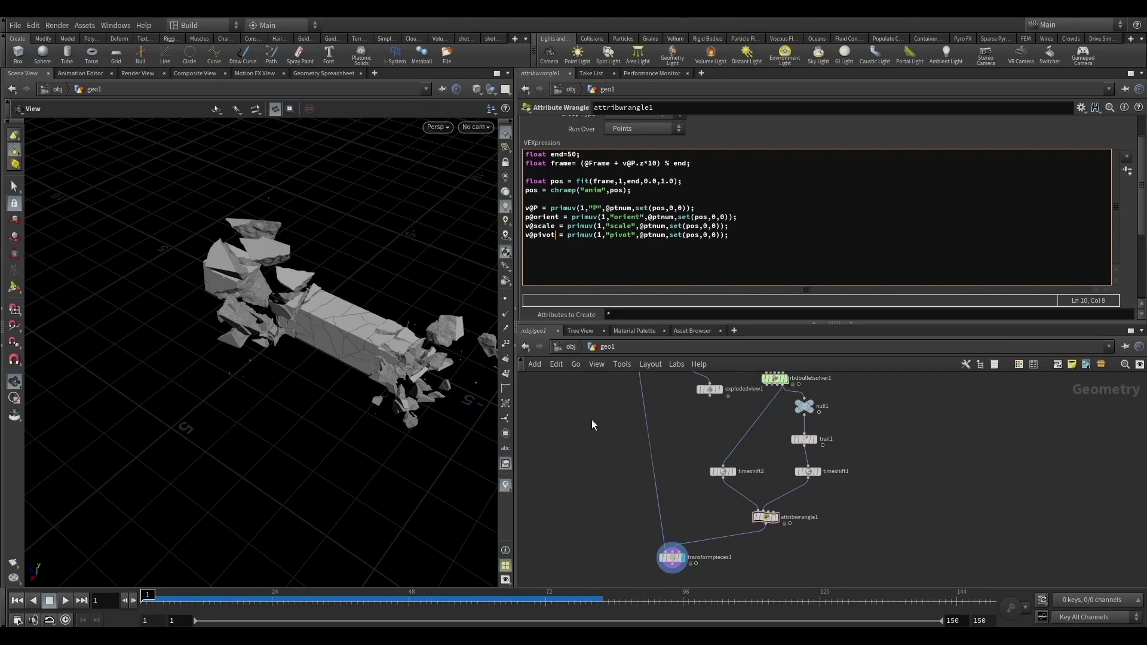
pyautogui.moveTo(743, 248)
pyautogui.mouseDown()
pyautogui.moveTo(770, 234)
pyautogui.moveTo(786, 243)
pyautogui.mouseUp()
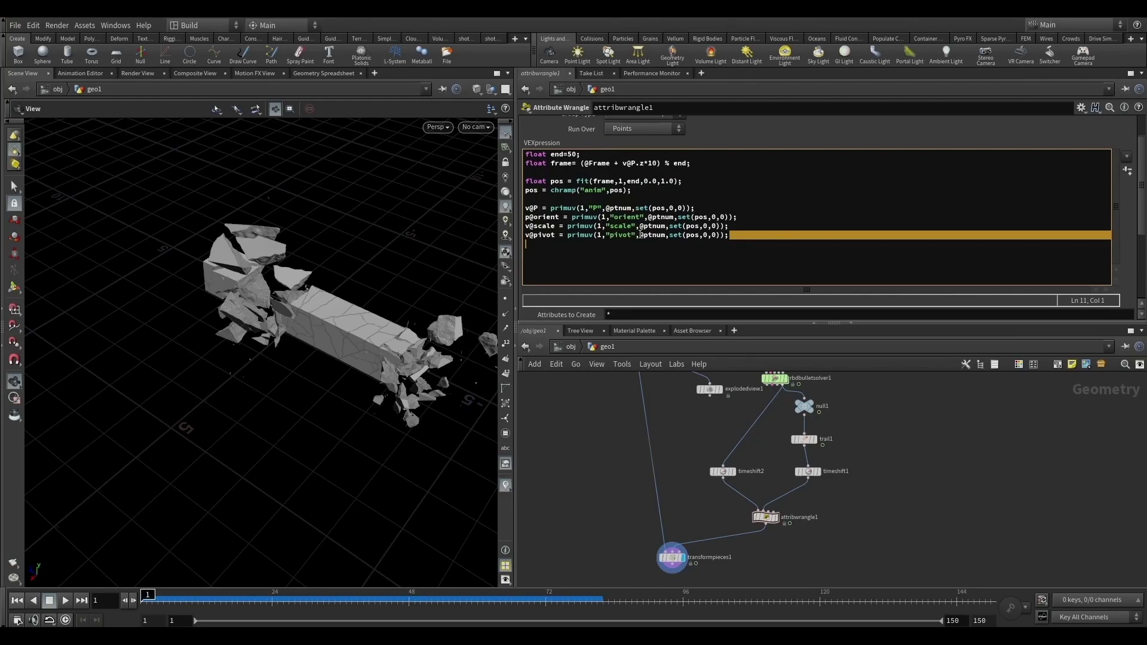
# Scrub ahead to watch pieces fly along trails, orbit, and show timeshift1's frame-50 settings.
pyautogui.click(736, 235)
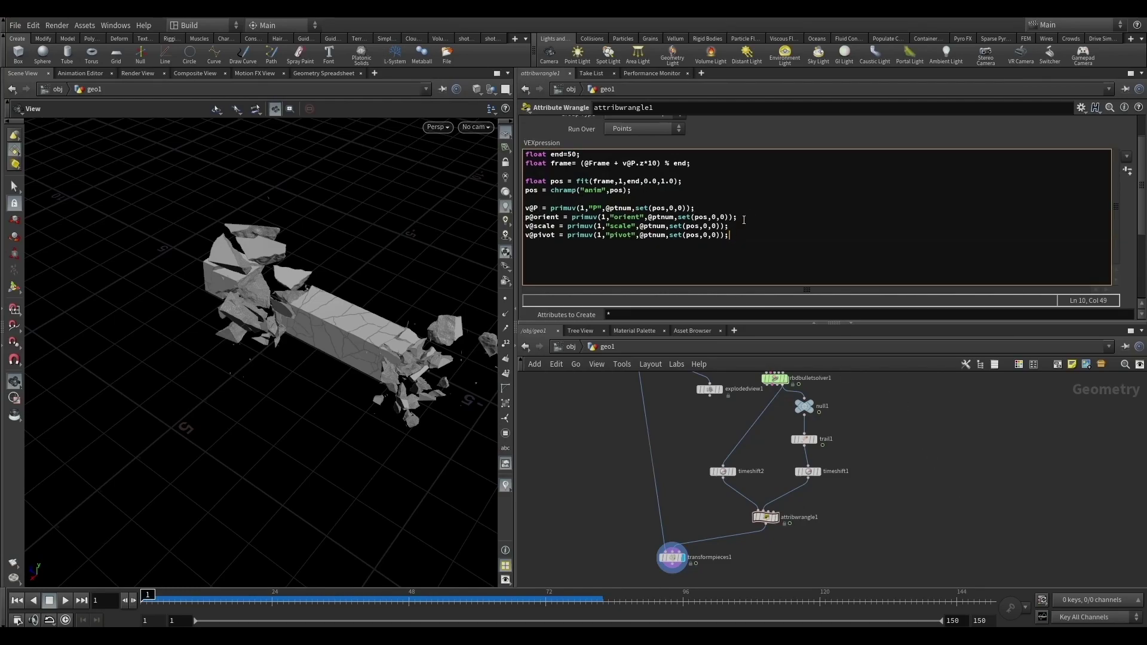
pyautogui.click(739, 219)
pyautogui.click(705, 202)
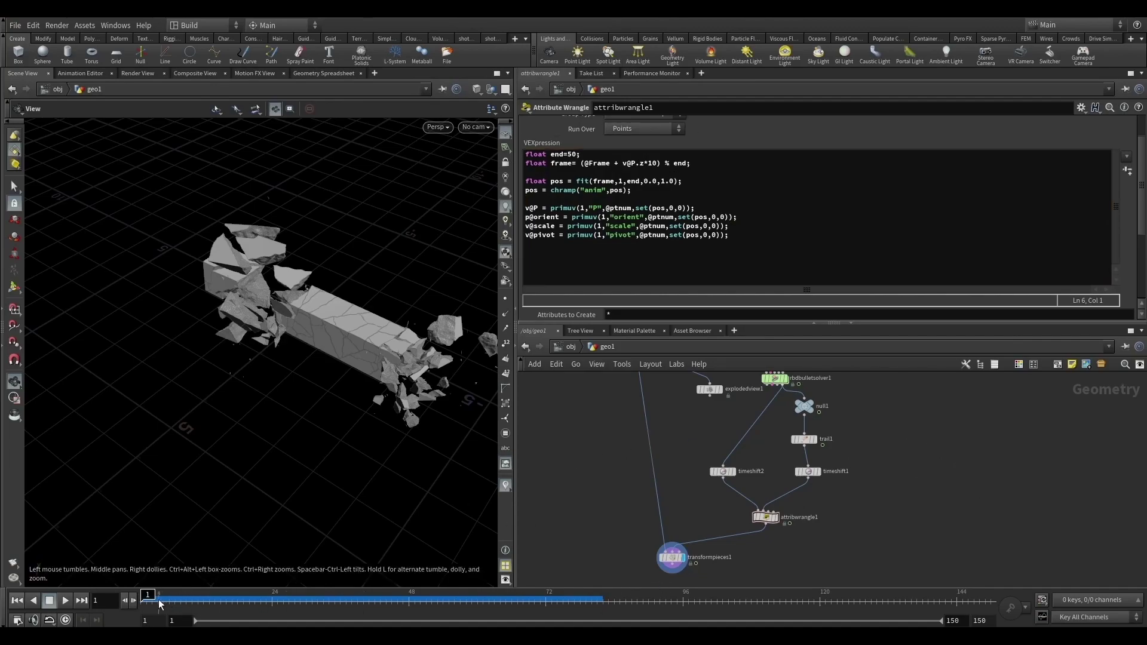
pyautogui.moveTo(170, 600)
pyautogui.mouseDown()
pyautogui.moveTo(394, 600)
pyautogui.moveTo(132, 557)
pyautogui.moveTo(281, 333)
pyautogui.moveTo(319, 254)
pyautogui.mouseUp()
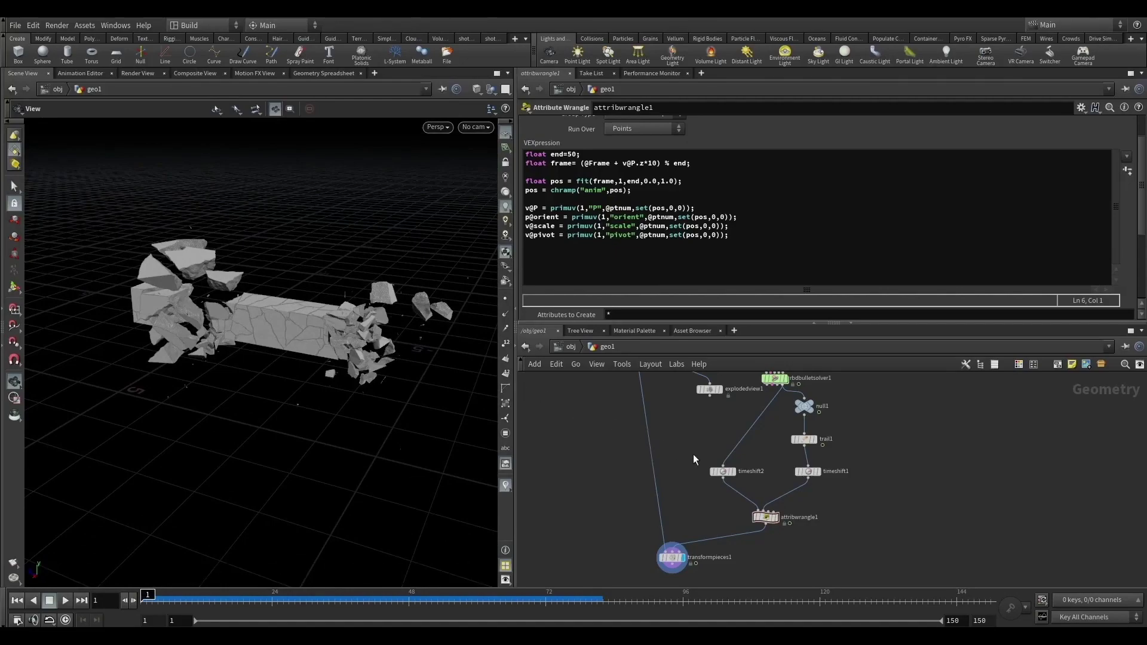
pyautogui.moveTo(687, 445); pyautogui.dragTo(622, 481, button='middle')
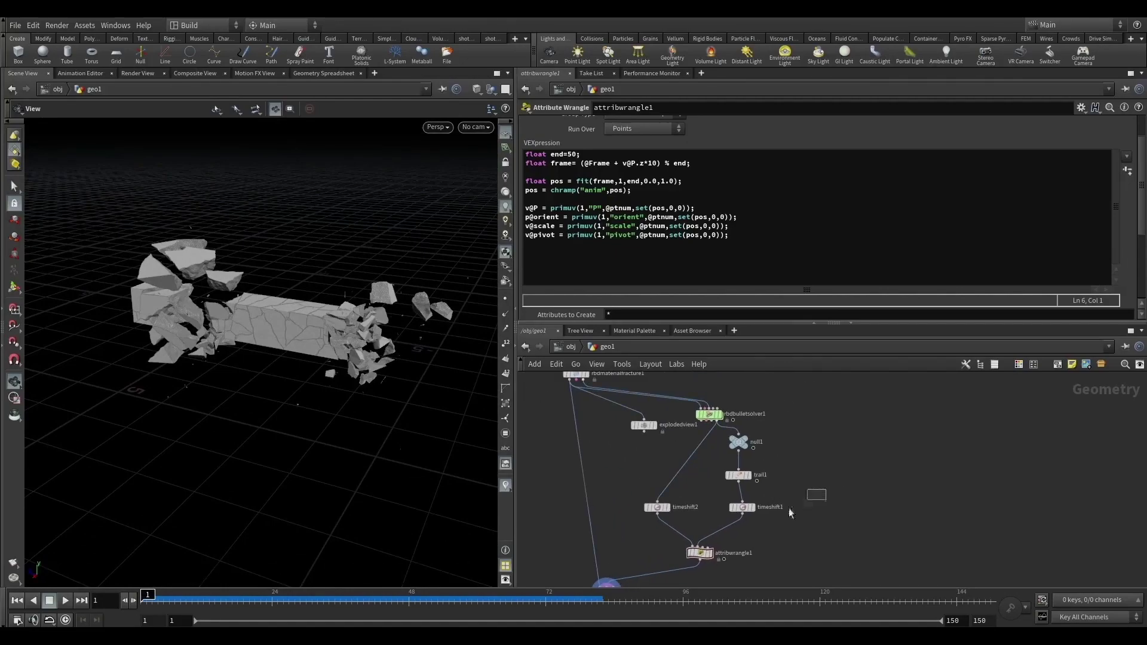
pyautogui.moveTo(825, 498); pyautogui.dragTo(735, 525)
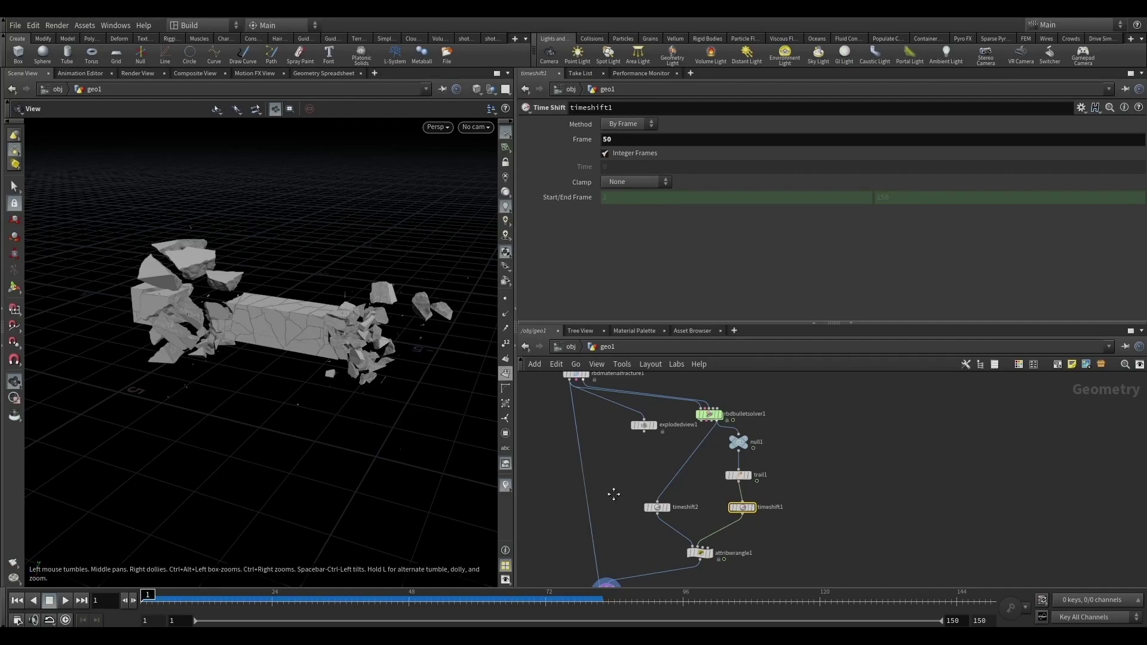
# Select transformpieces1, confirm 495 named pieces in its node info, and orbit the reassembled beam.
pyautogui.moveTo(613, 584); pyautogui.dragTo(665, 510, button='middle')
pyautogui.scroll(3, 619, 546)
pyautogui.click(668, 510)
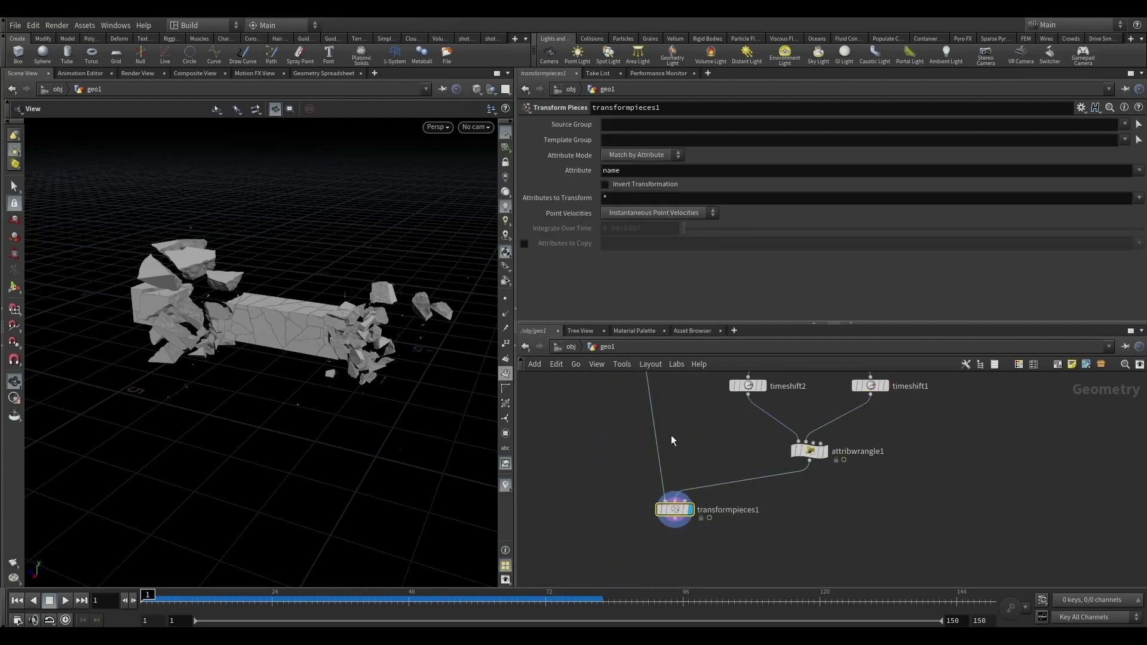
pyautogui.click(648, 510)
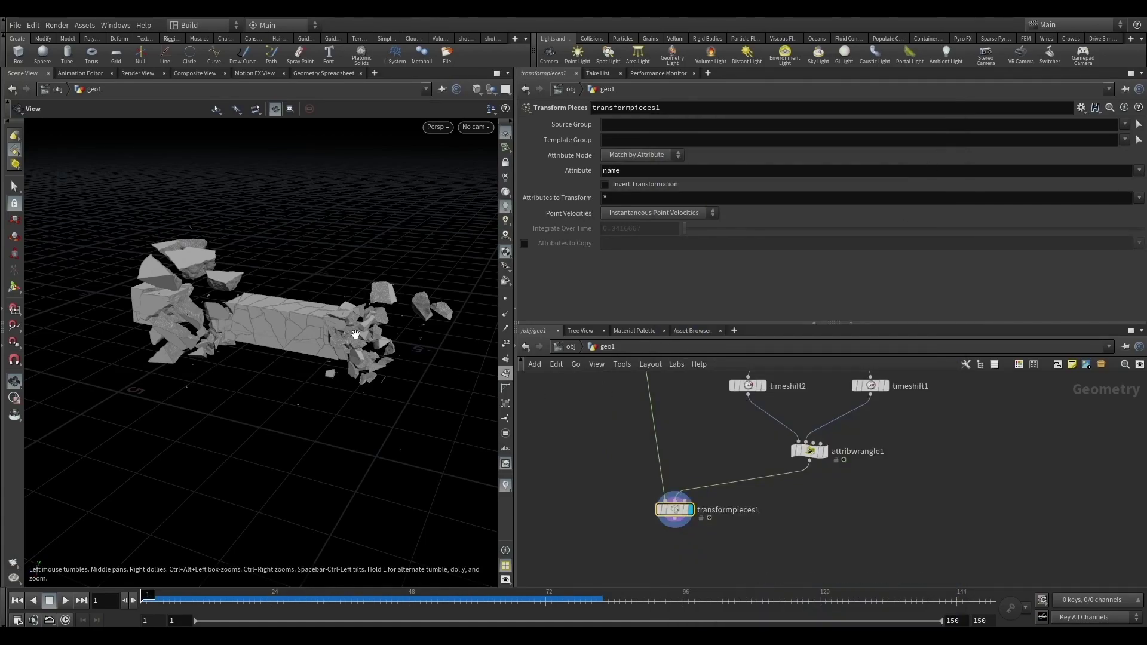
pyautogui.moveTo(355, 333); pyautogui.dragTo(323, 306)
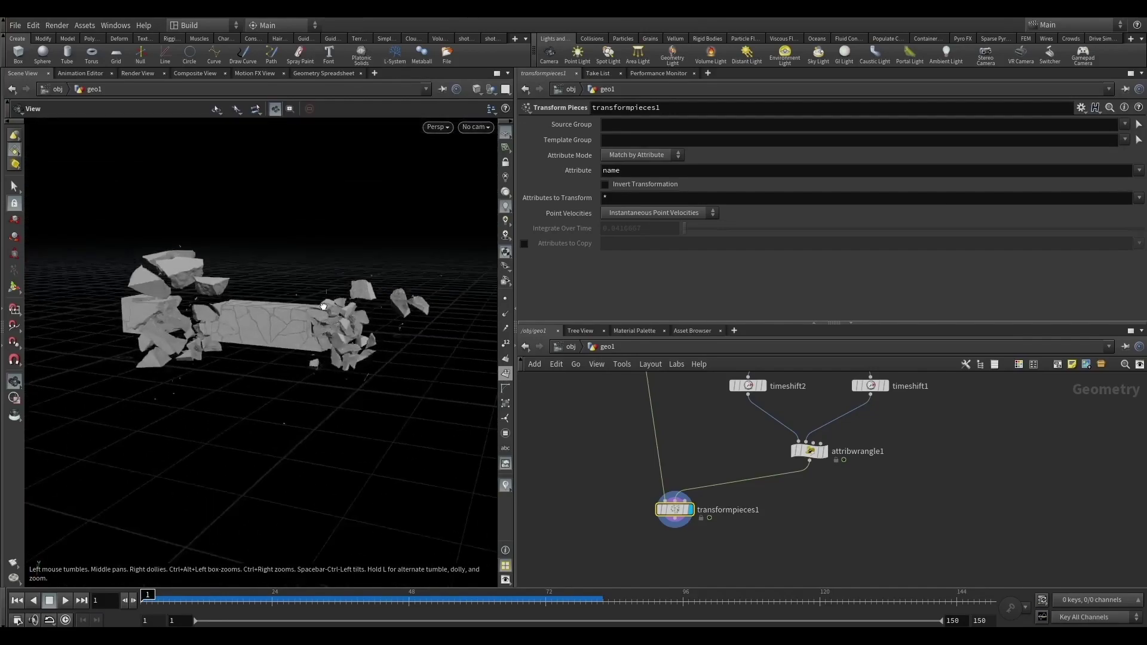